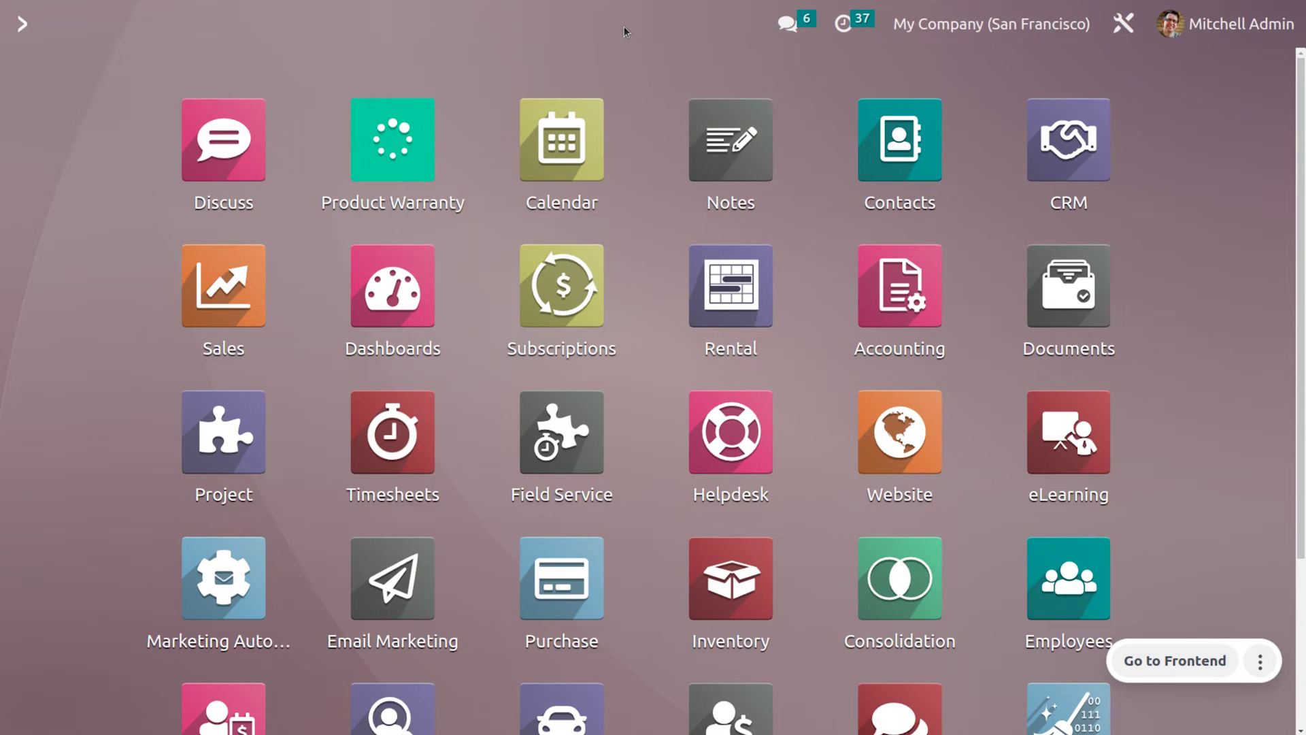
Open the Helpdesk app and show the Teams list with VIP Support and Customer Care
text(hel)
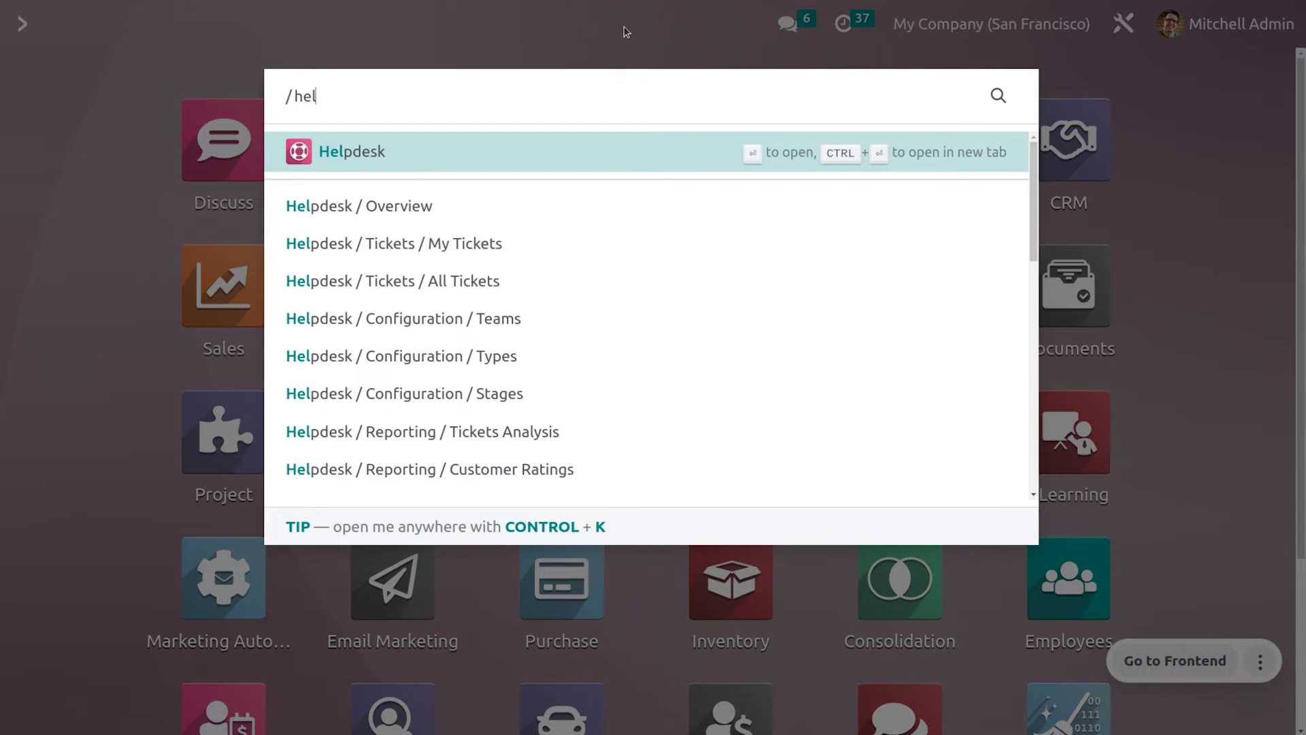
key(Return)
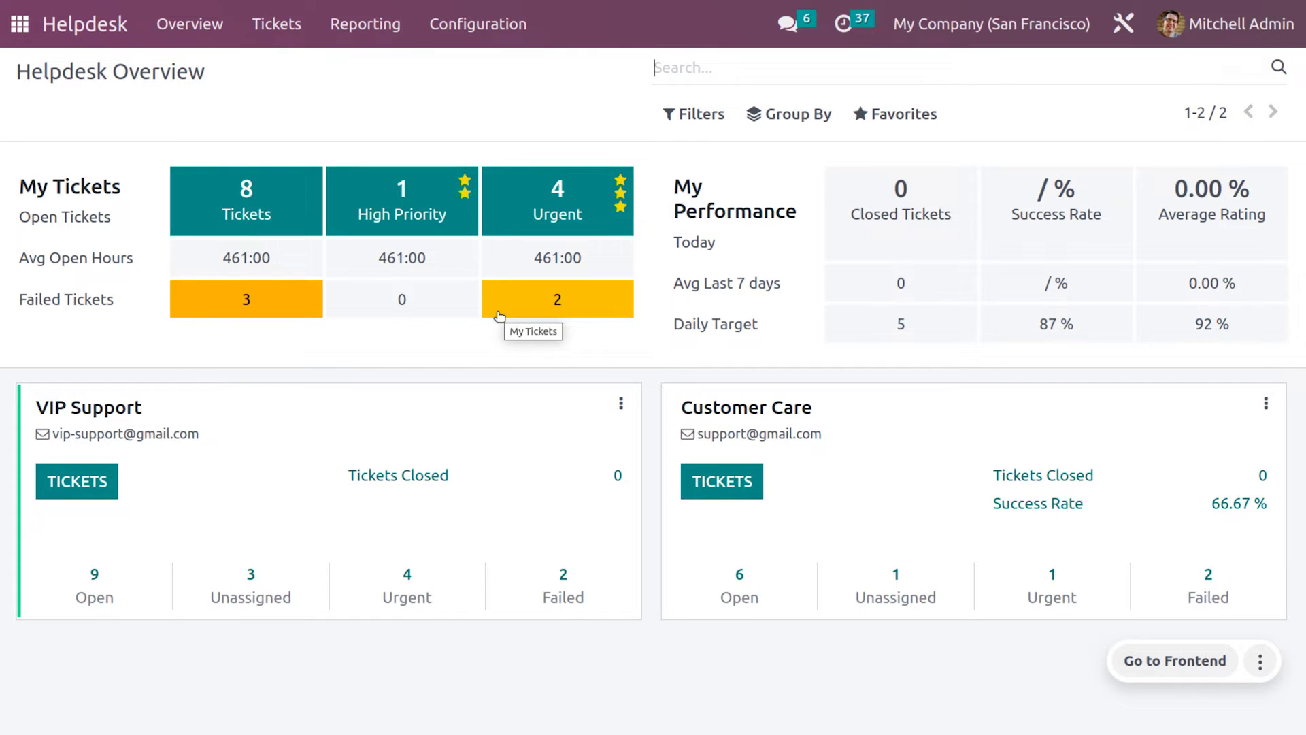
click(463, 22)
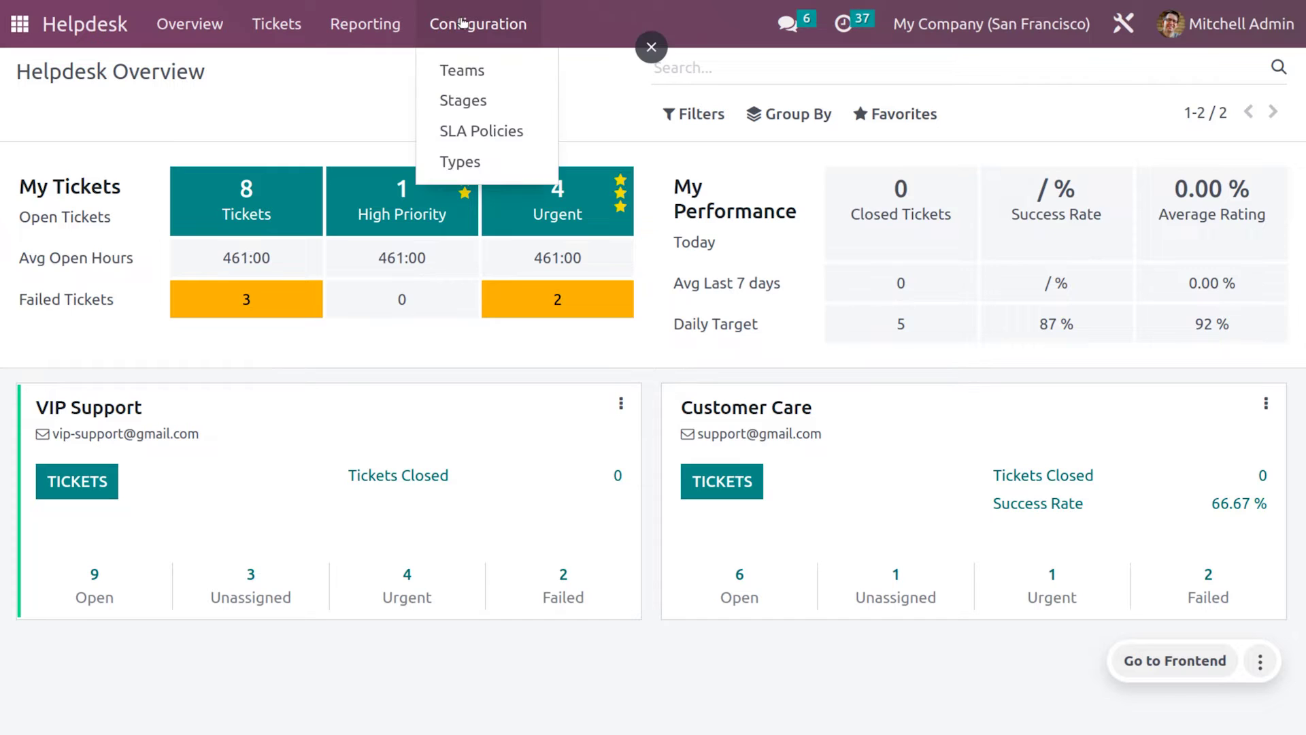
click(483, 70)
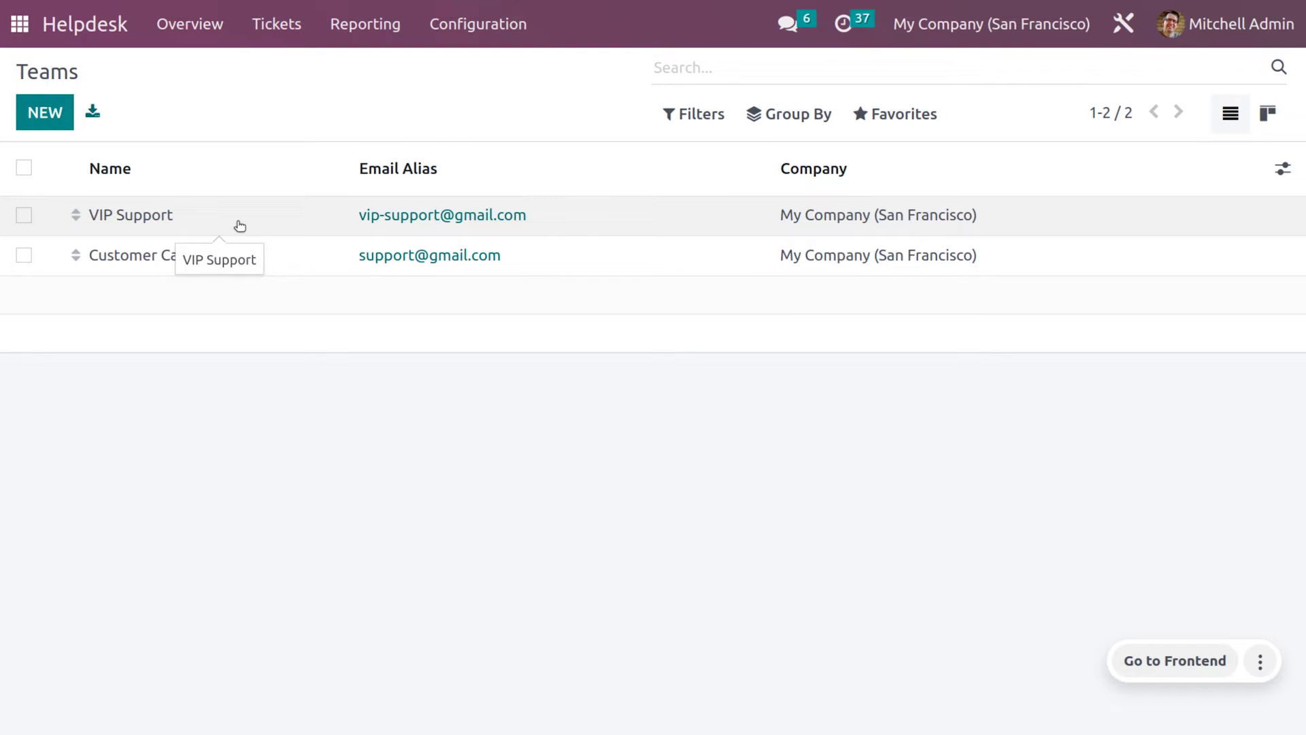
Create a new Helpdesk team named 'Customer support' and scroll down to its Channels options
click(47, 112)
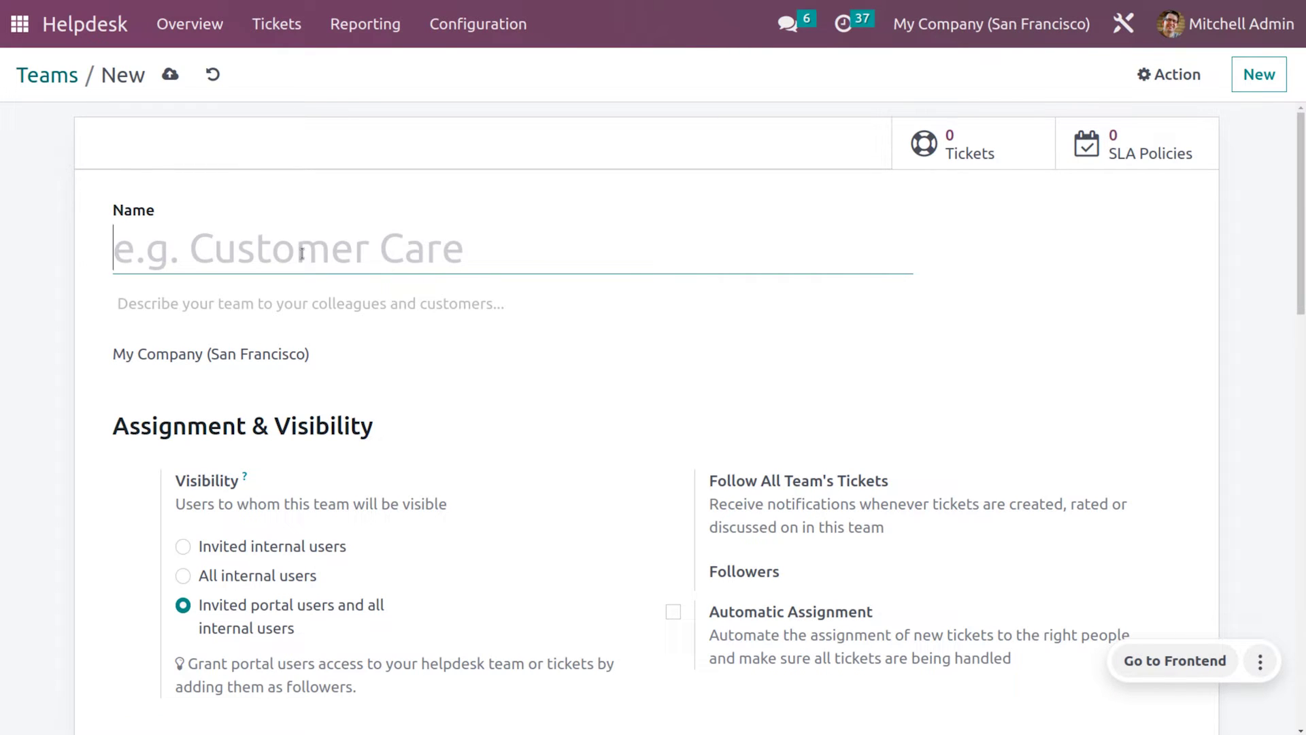
text(Cu)
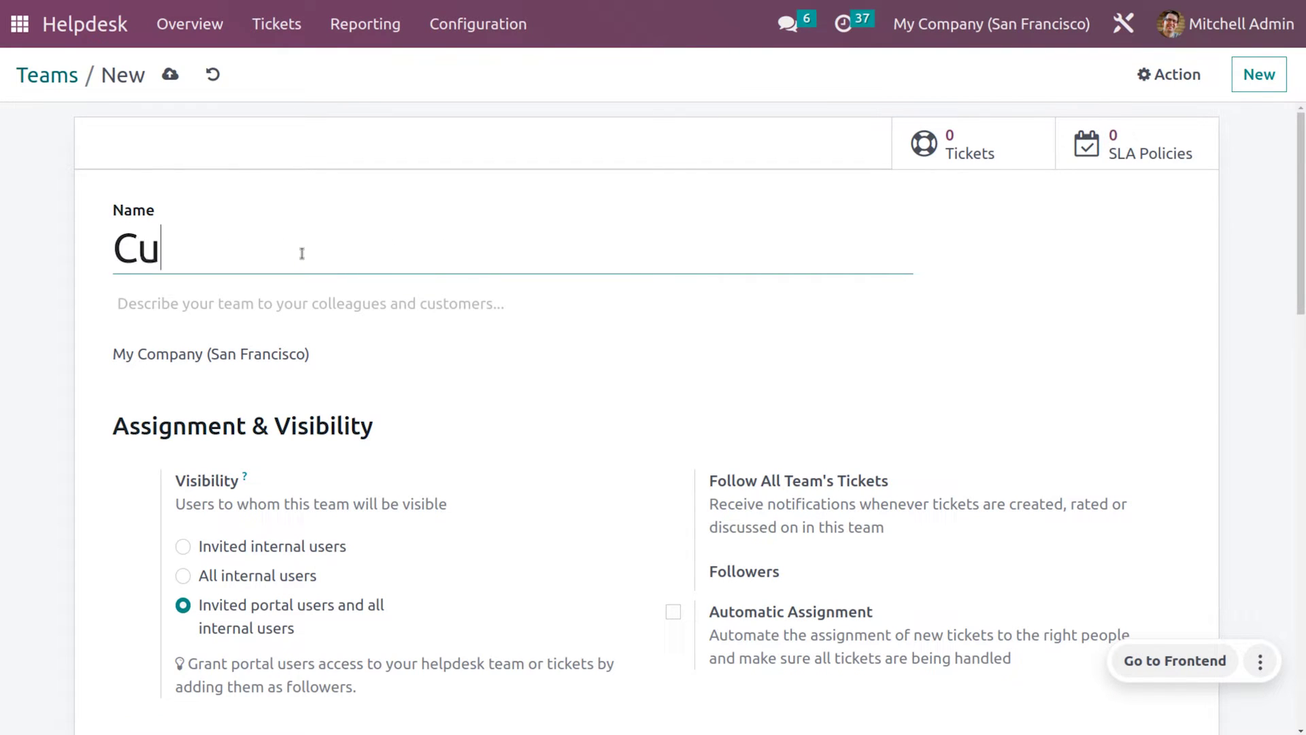
text(stomer suppe)
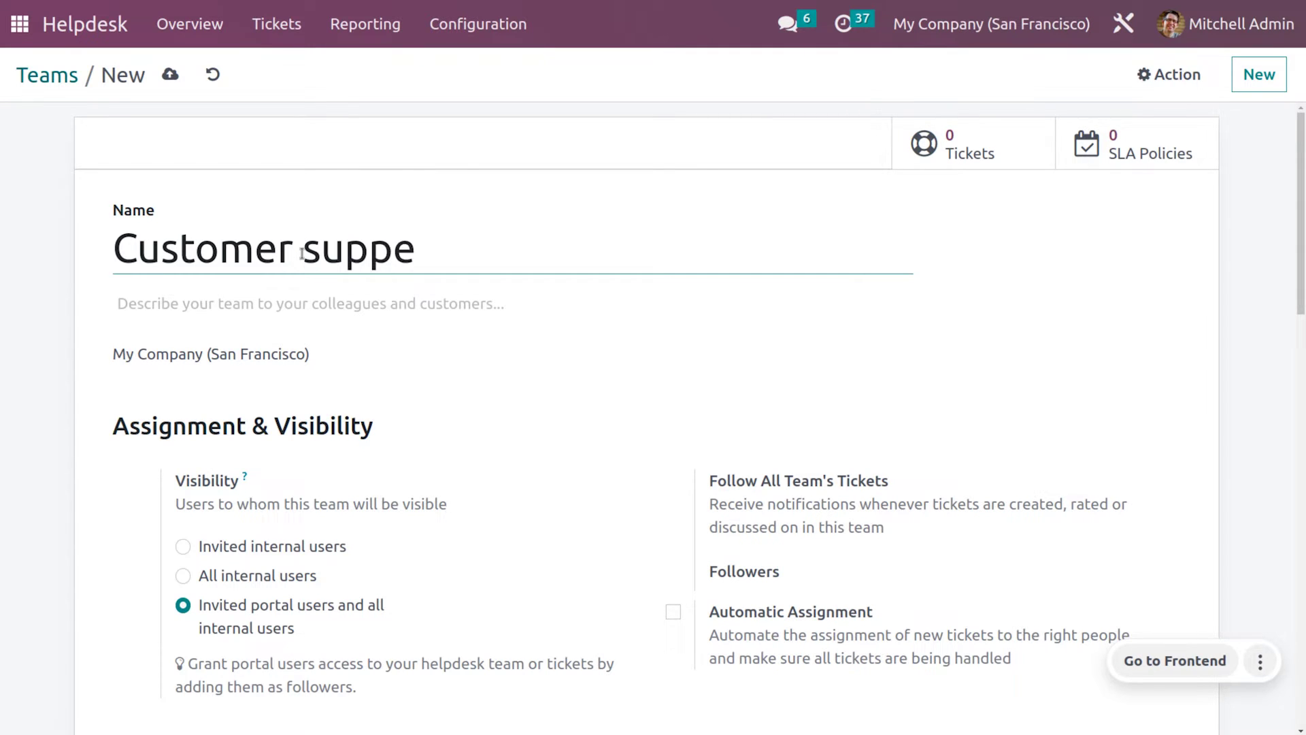
key(BackSpace)
text(ort)
click(300, 314)
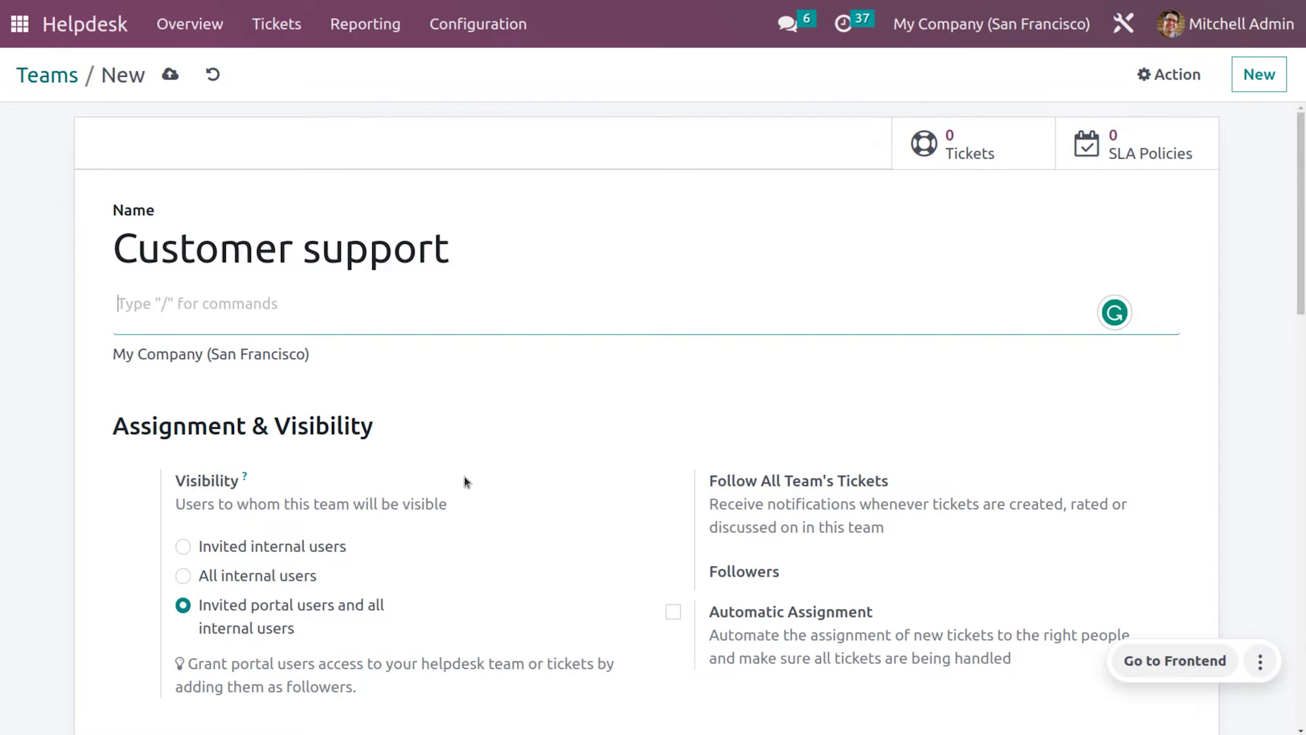
scroll(465, 480, down, 6)
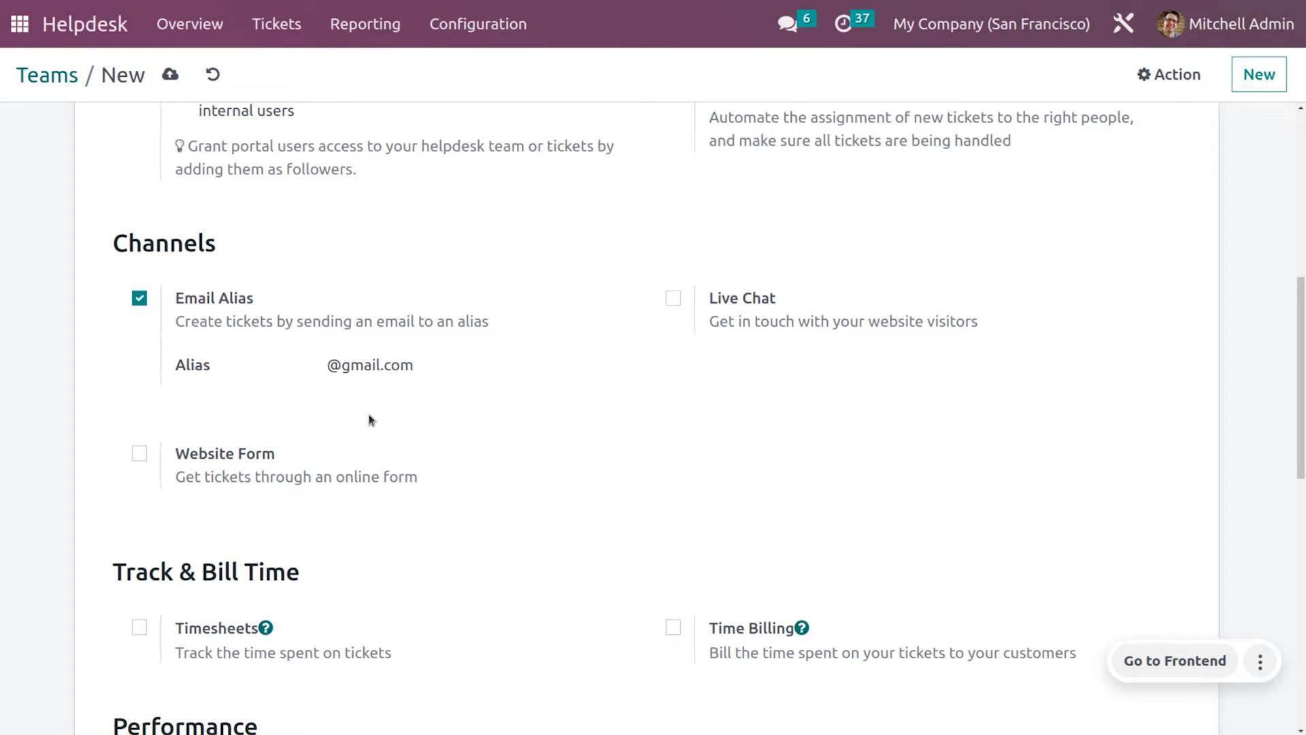
Set the Customer support team's email alias to sampleodoo4 and save the team
click(221, 368)
text(sampleodoo)
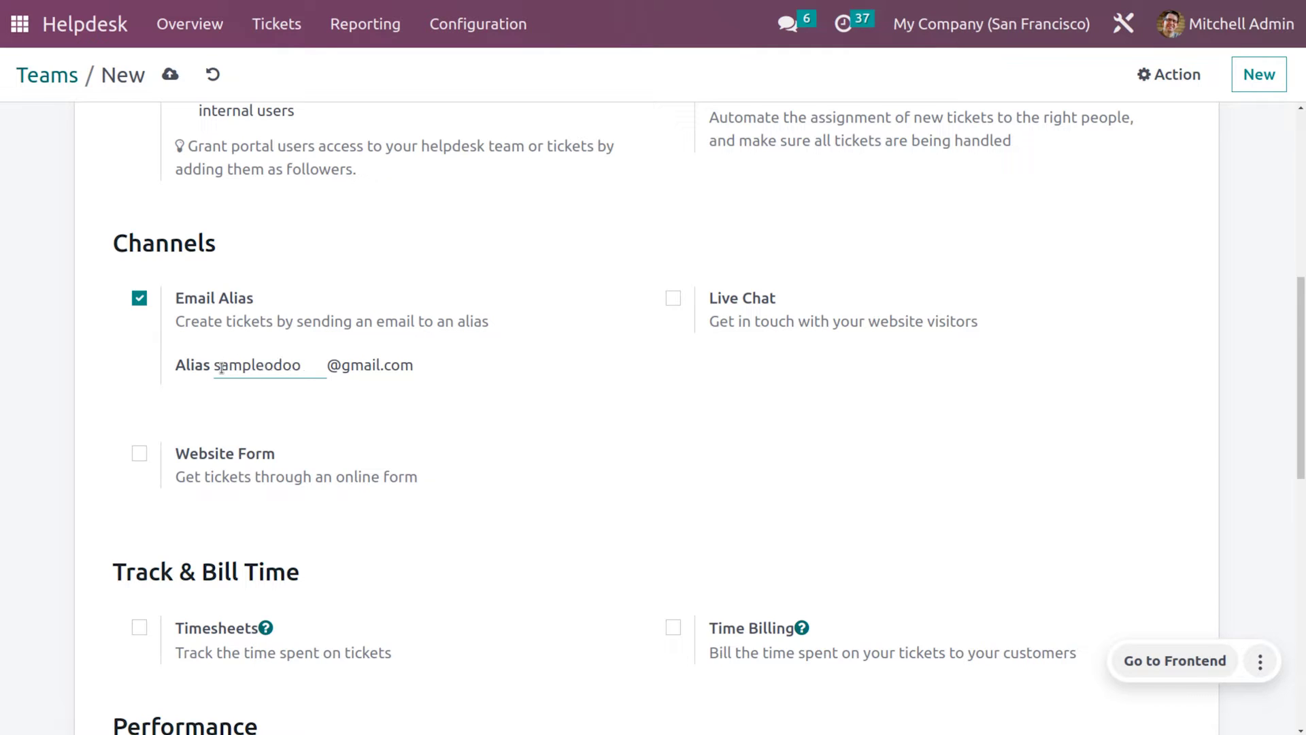
text(4)
click(170, 76)
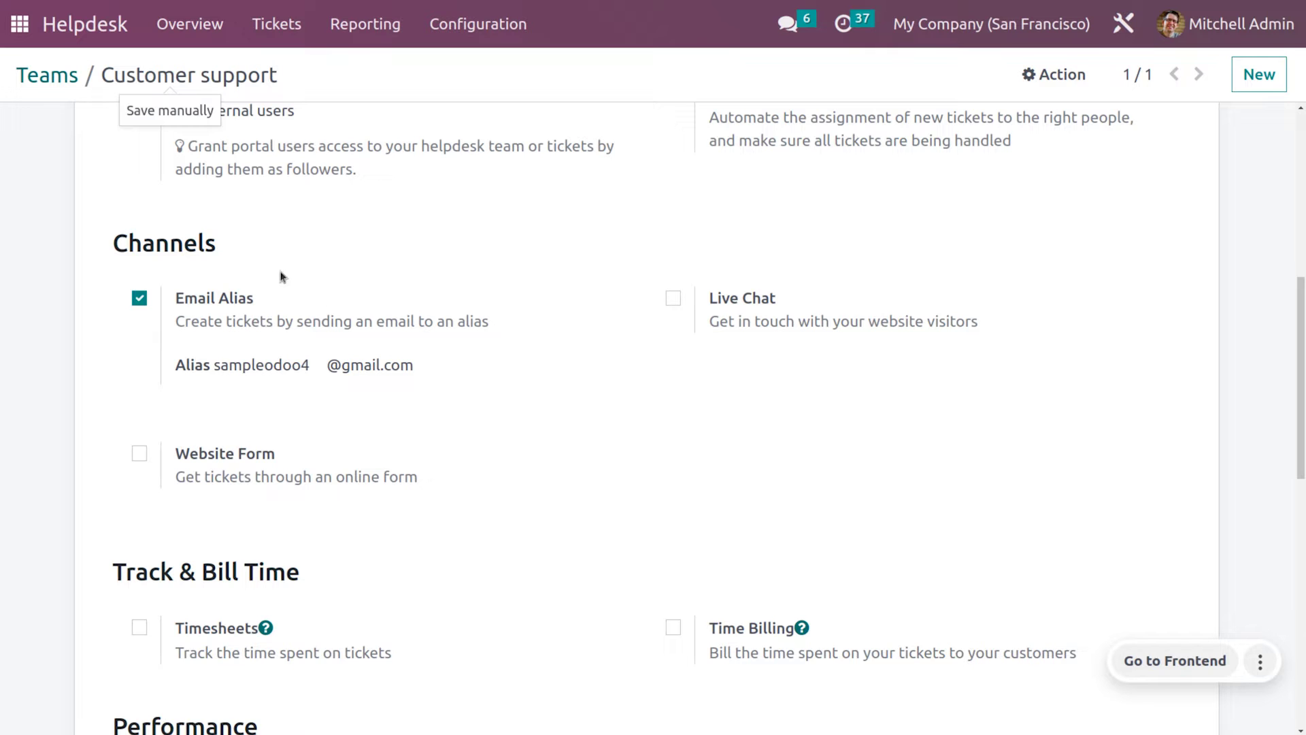
Open Settings, search 'custom', and open the Incoming Mail Servers list
click(15, 23)
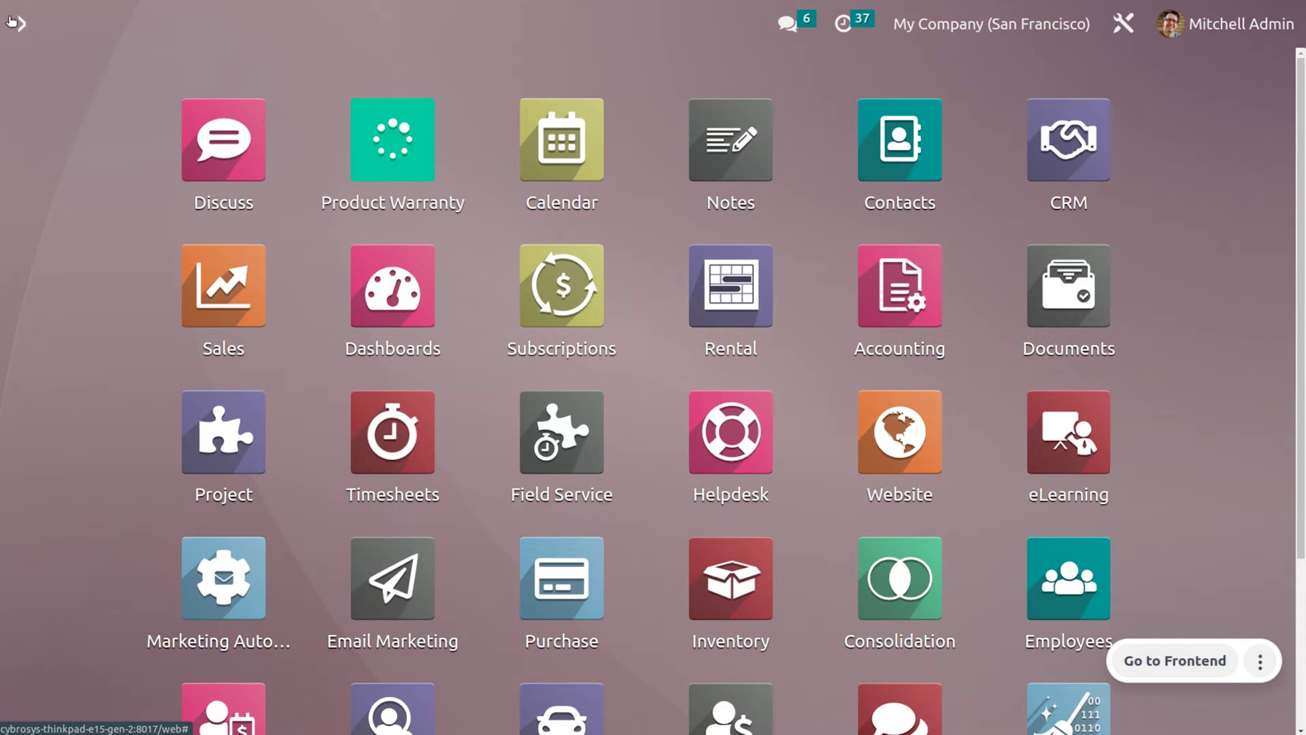
text(set)
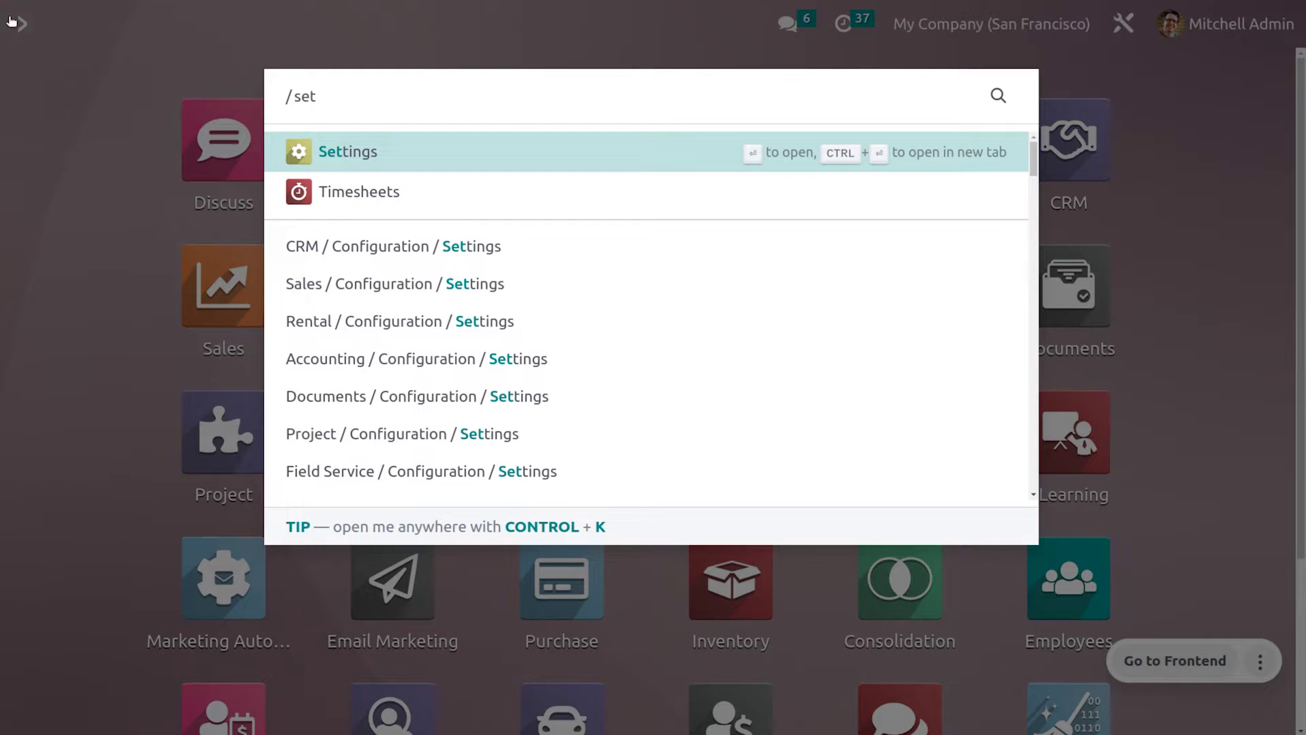
key(Return)
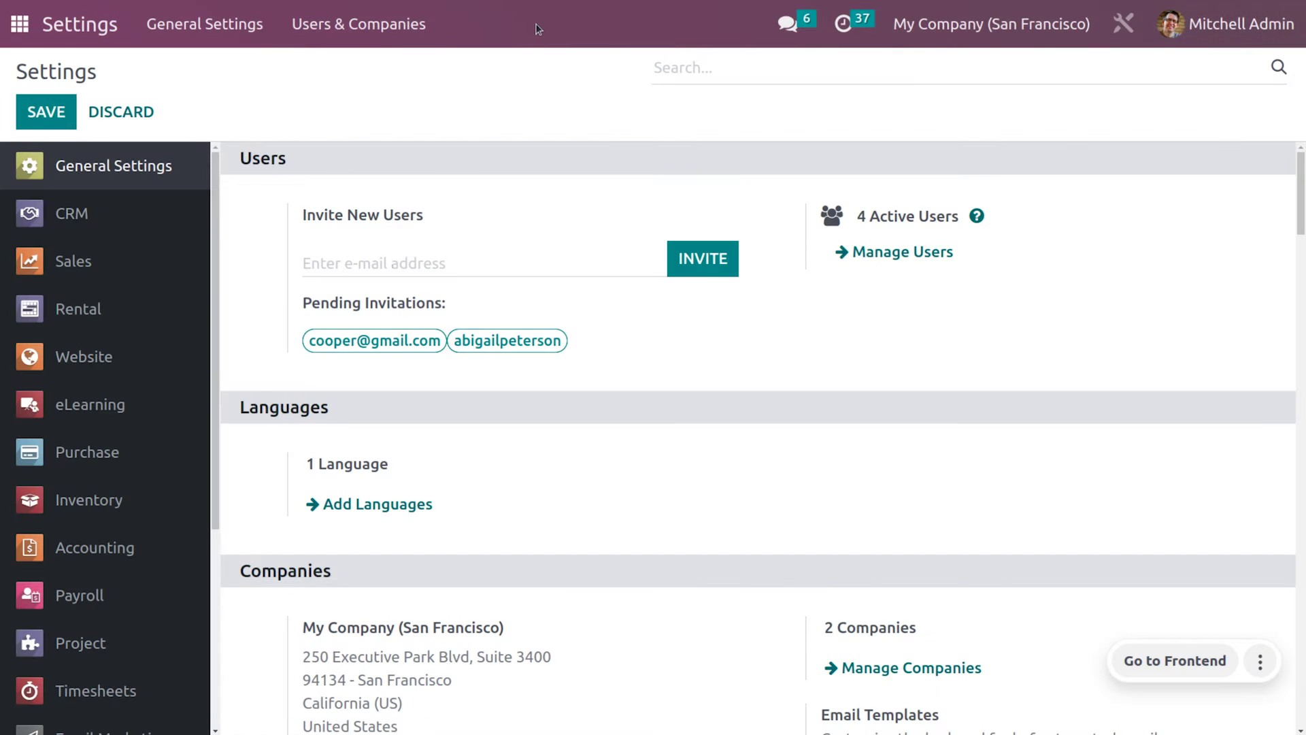
text(cus)
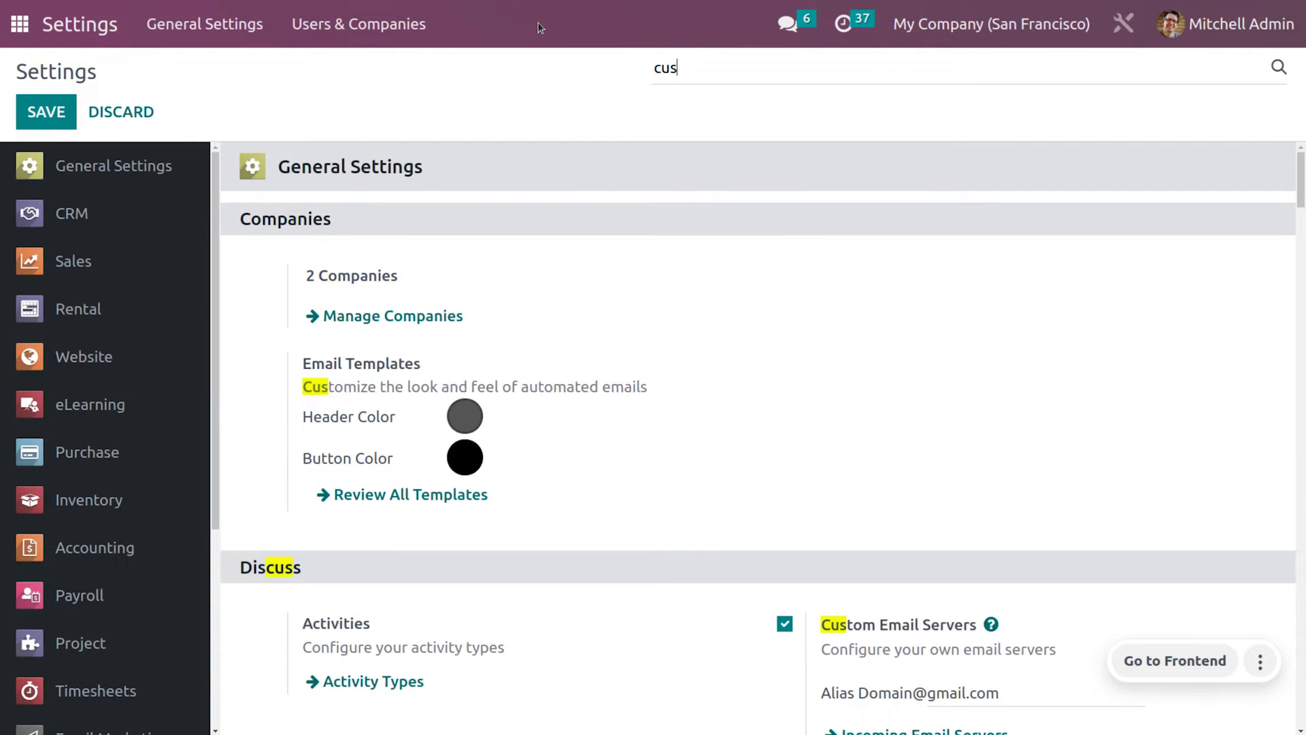
text(tom)
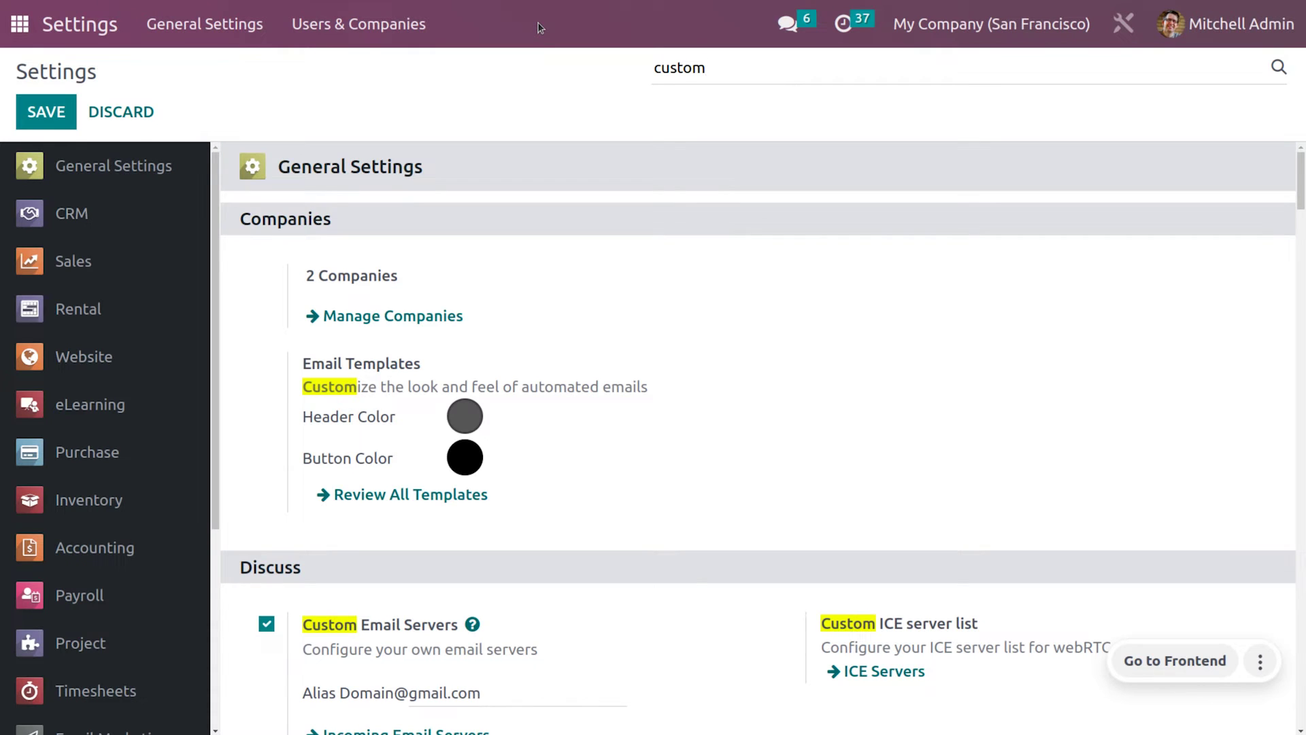
scroll(704, 296, down, 5)
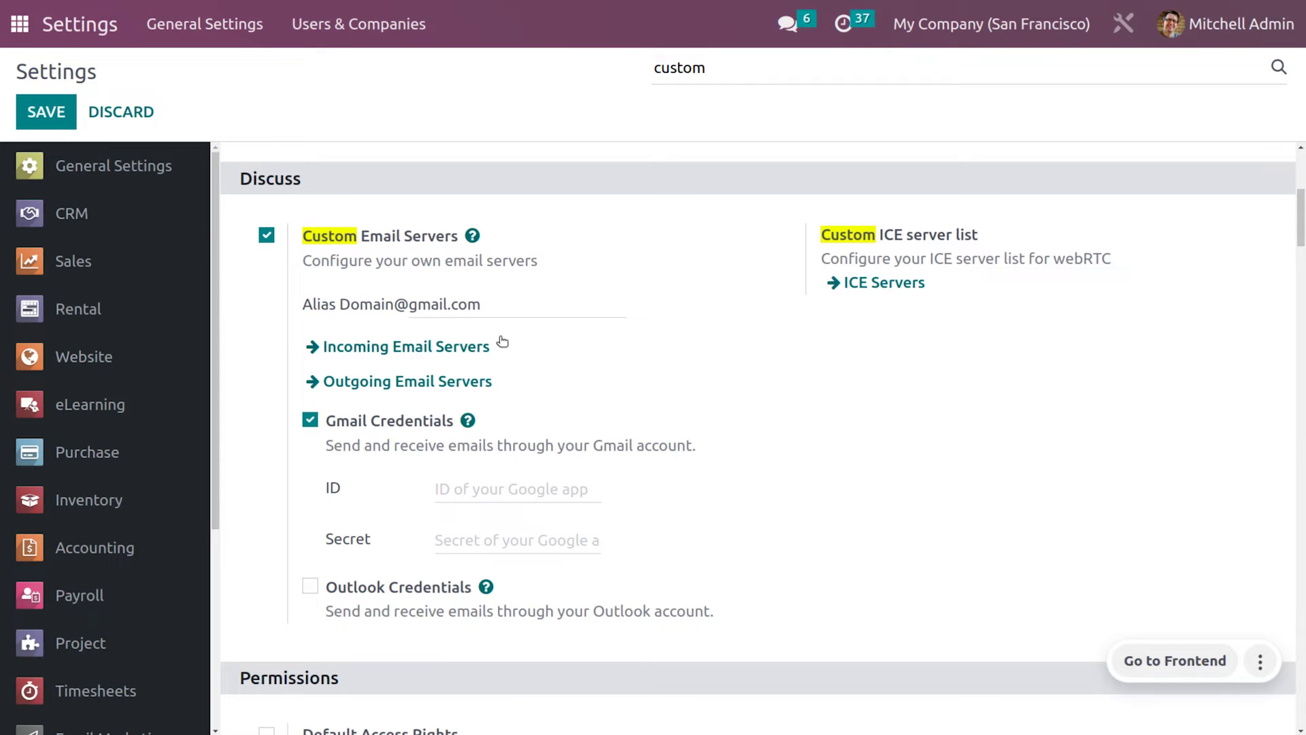
click(341, 349)
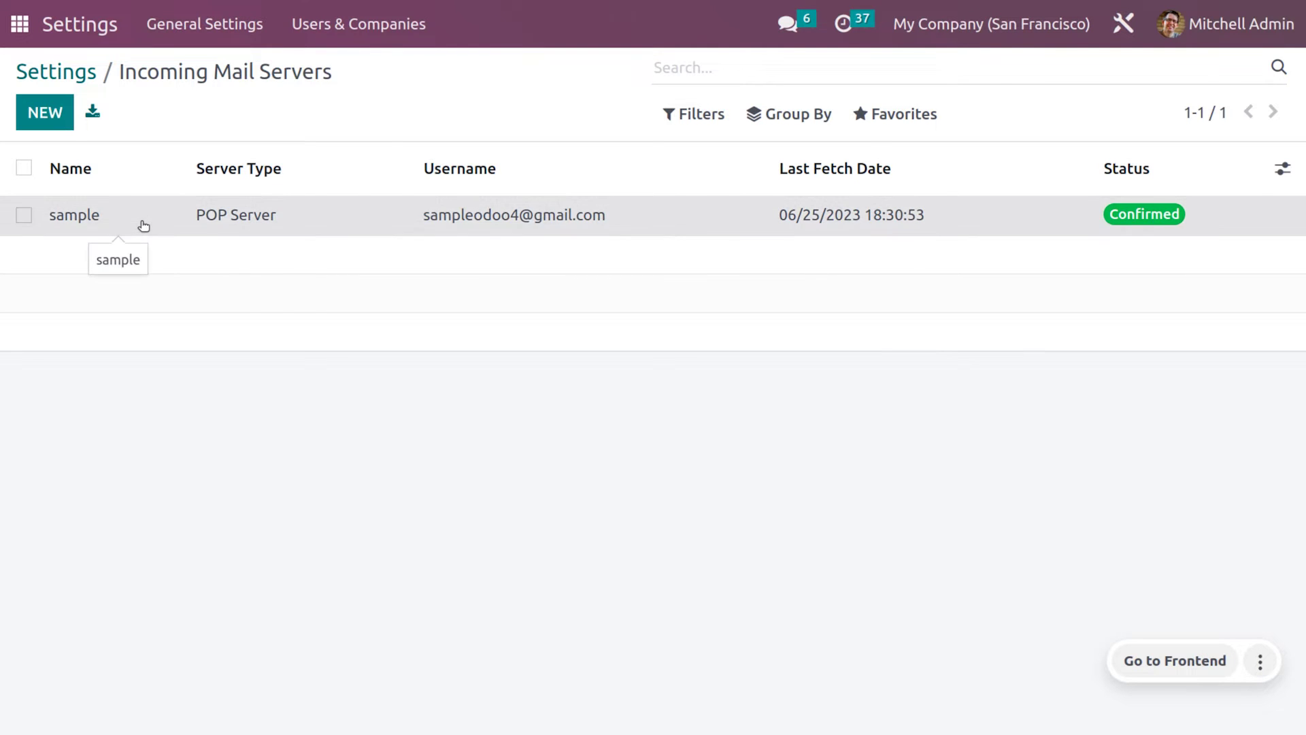
Review the 'sample' POP server (pop.gmail.com, port 995, SSL/TLS), then return to the apps home screen
click(140, 222)
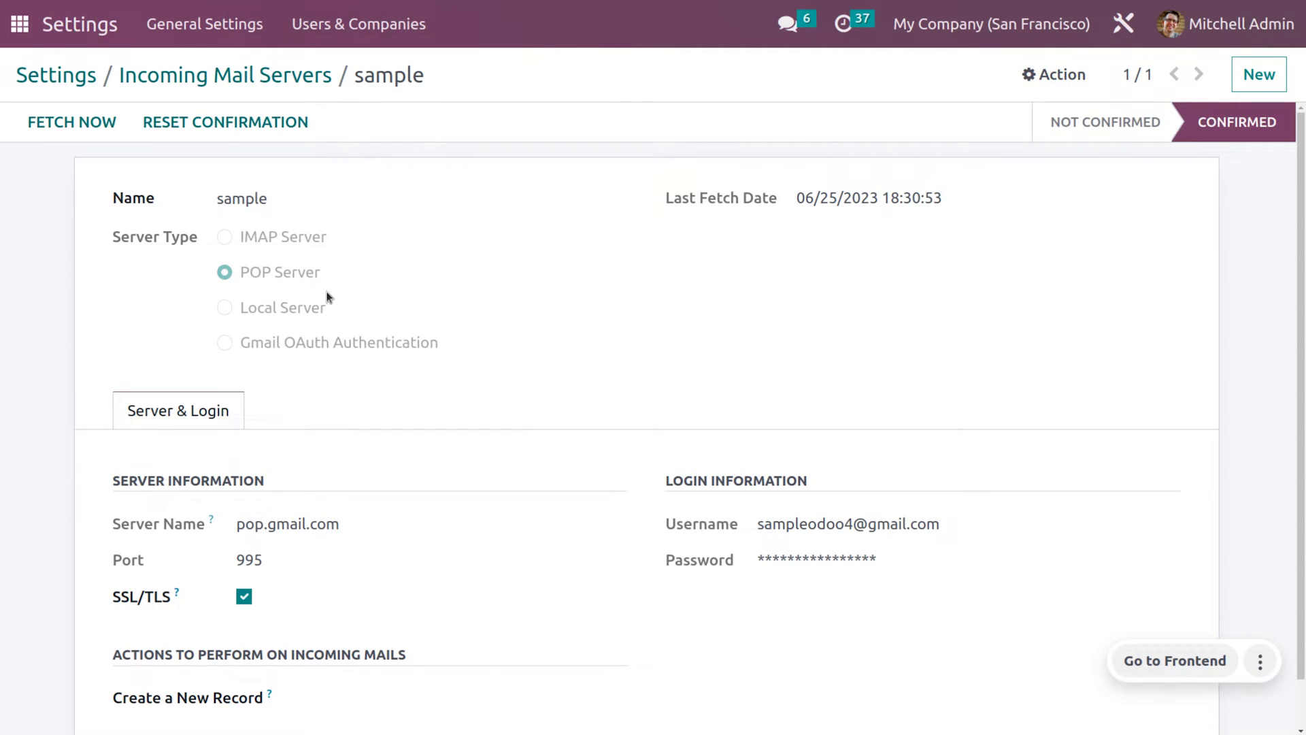
scroll(327, 295, down, 1)
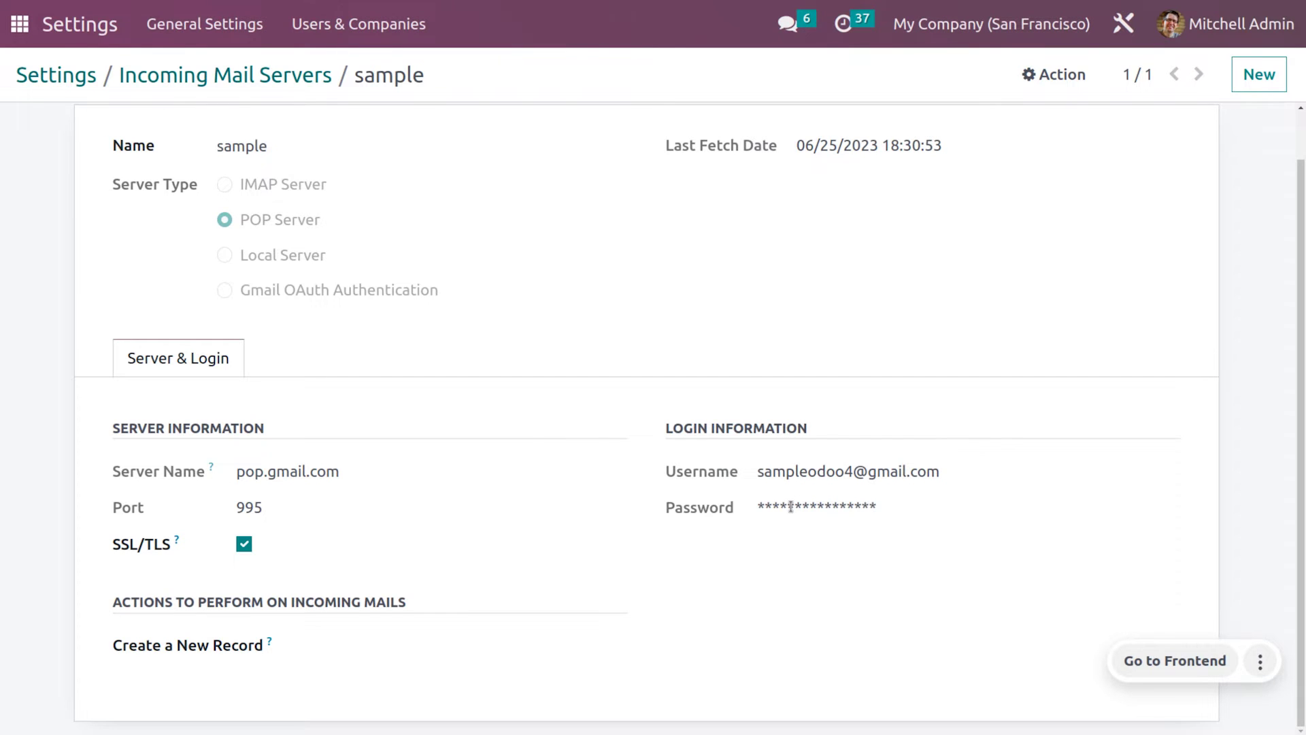
scroll(790, 506, up, 1)
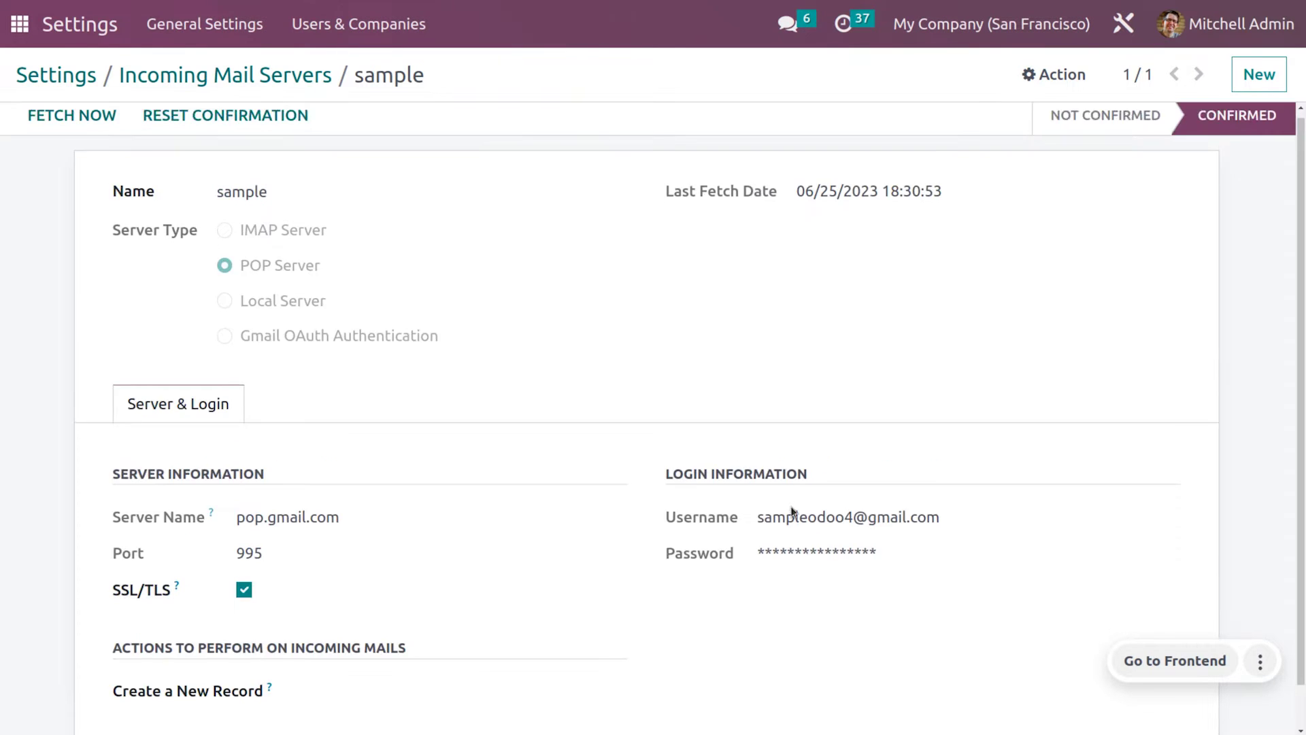
click(20, 25)
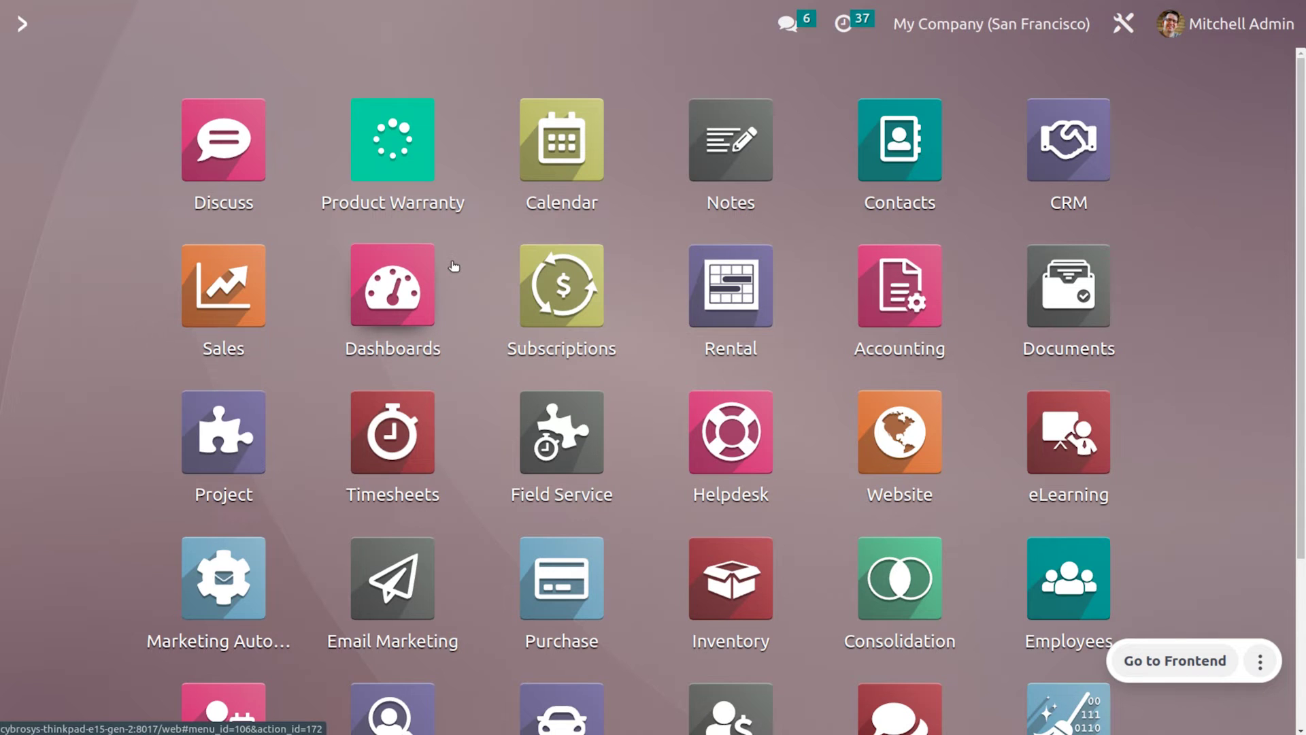
text(hel)
key(Return)
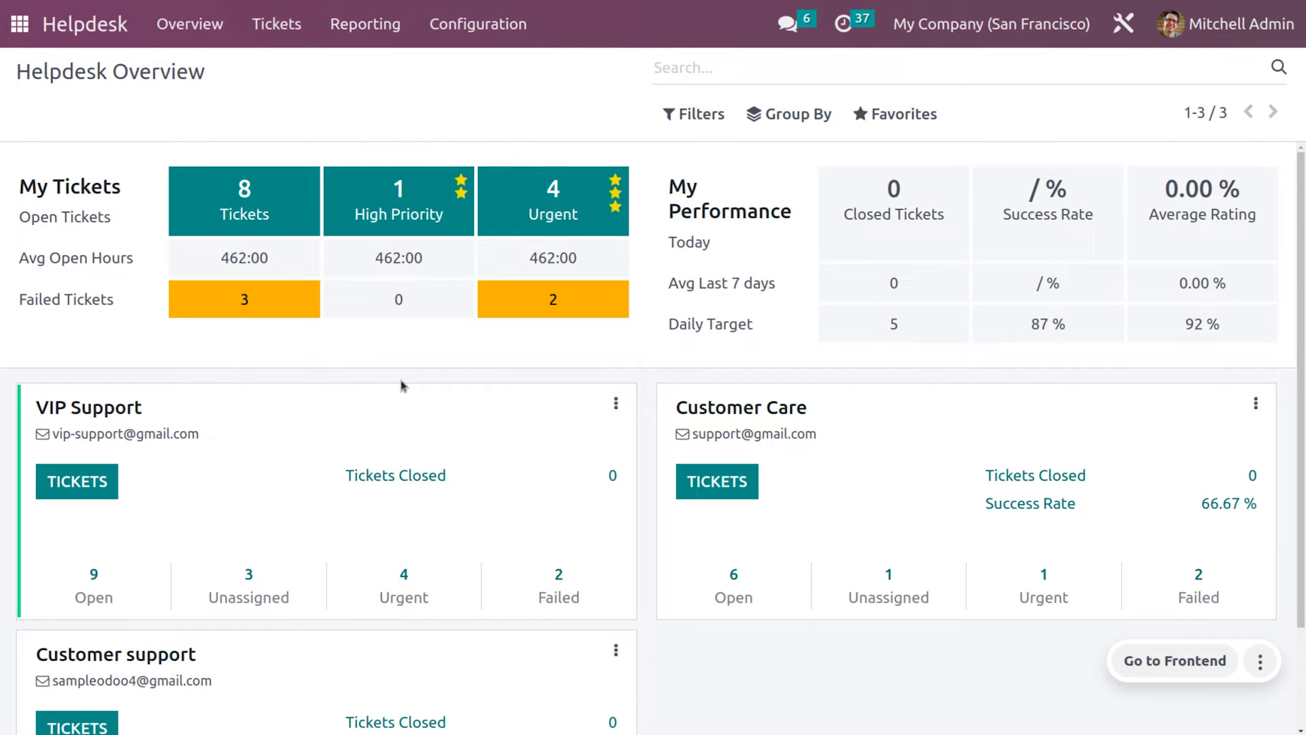
scroll(402, 383, down, 2)
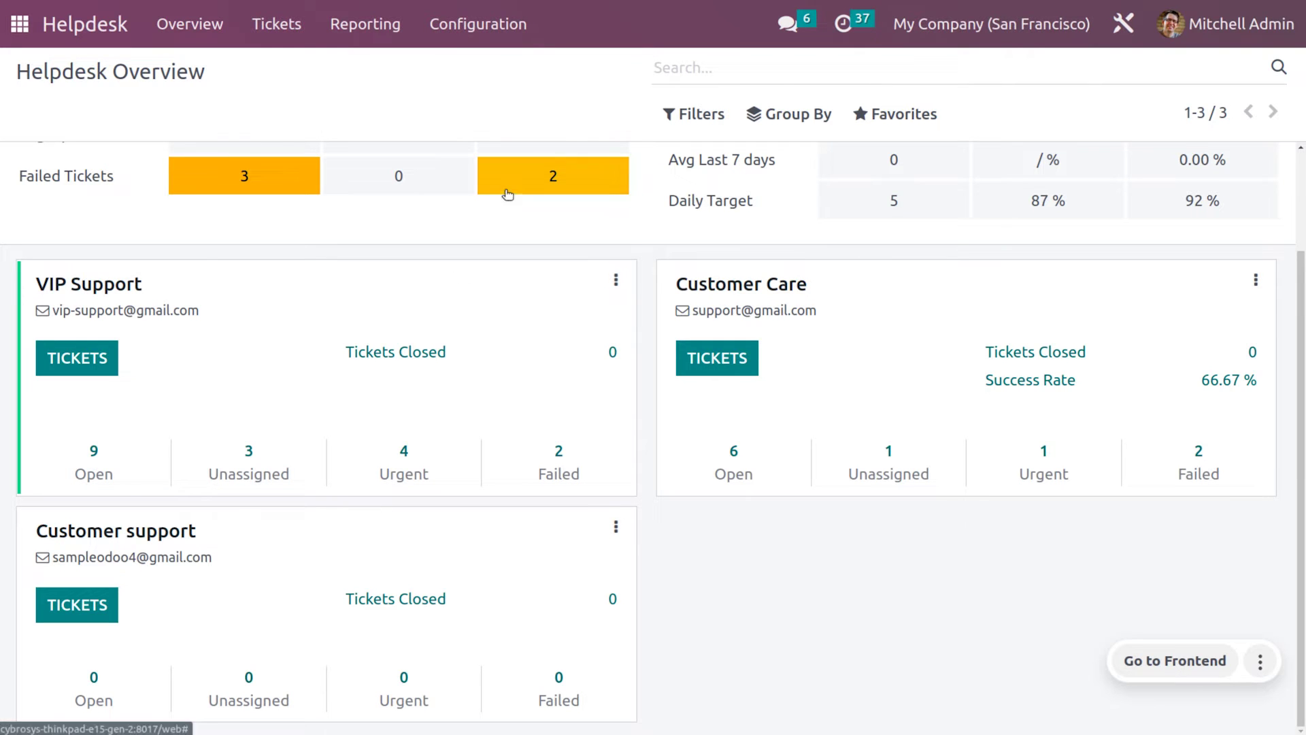
click(474, 31)
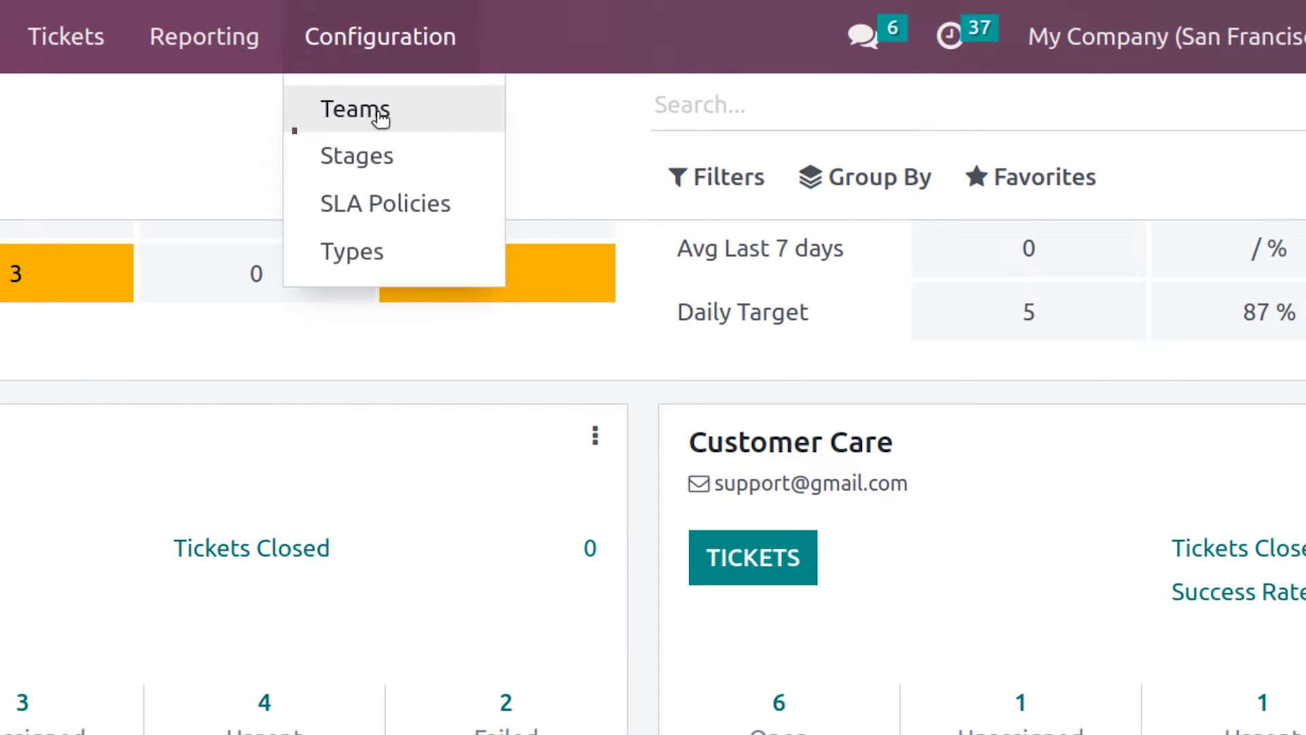
click(381, 117)
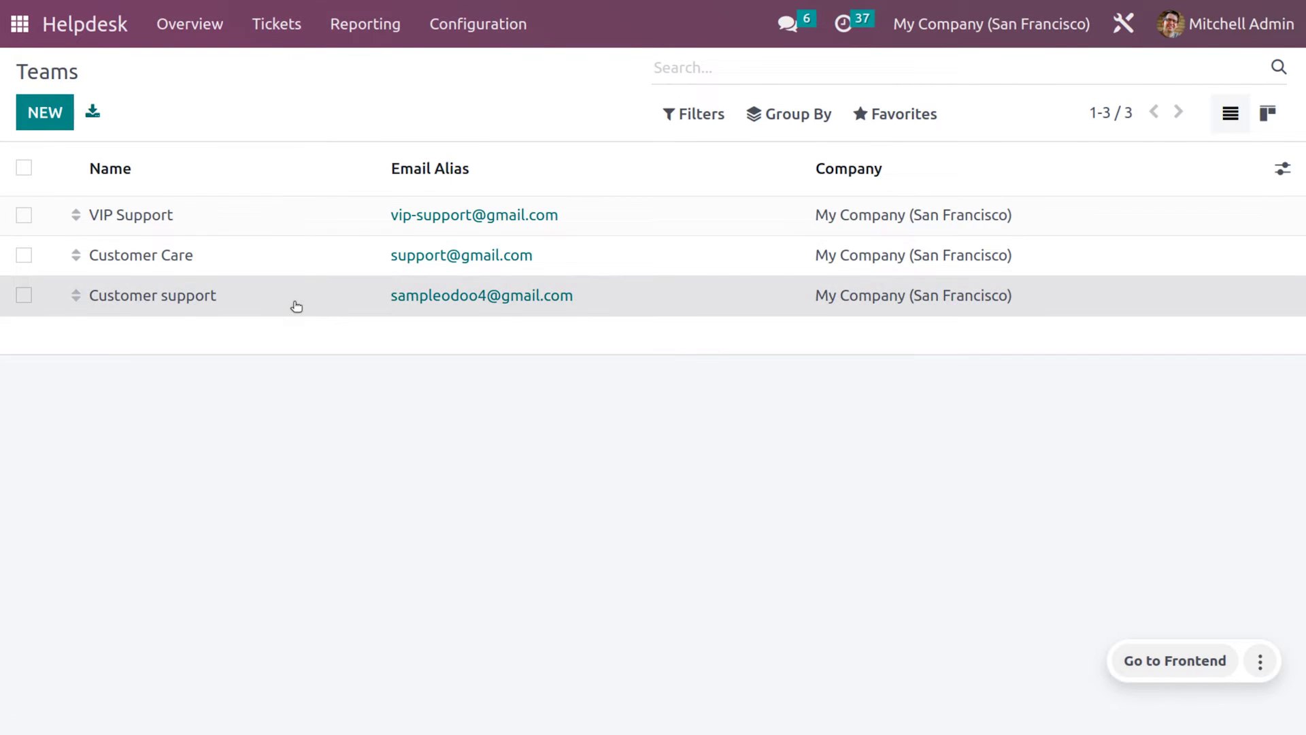
click(297, 306)
scroll(318, 609, down, 5)
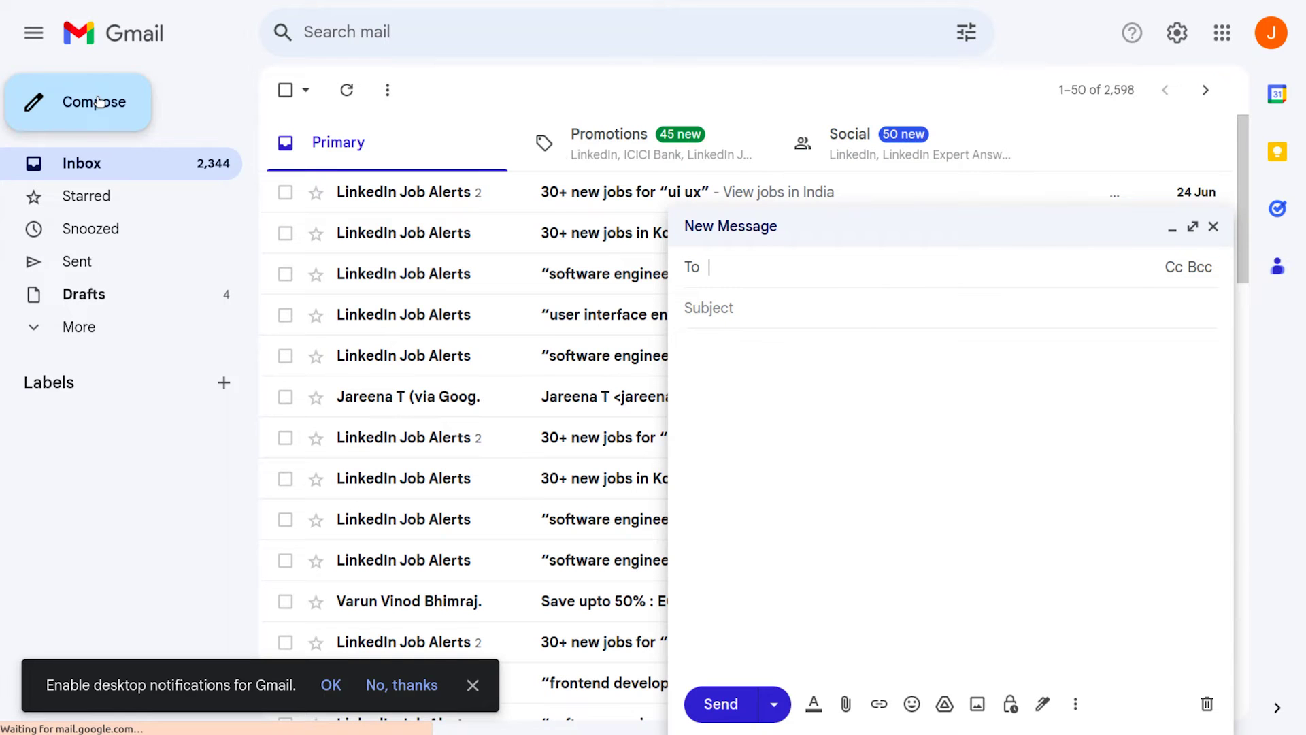
Email the support alias 'table leg broken' with body 'kindly help me to replace the item', then open it in the inbox
text(sa)
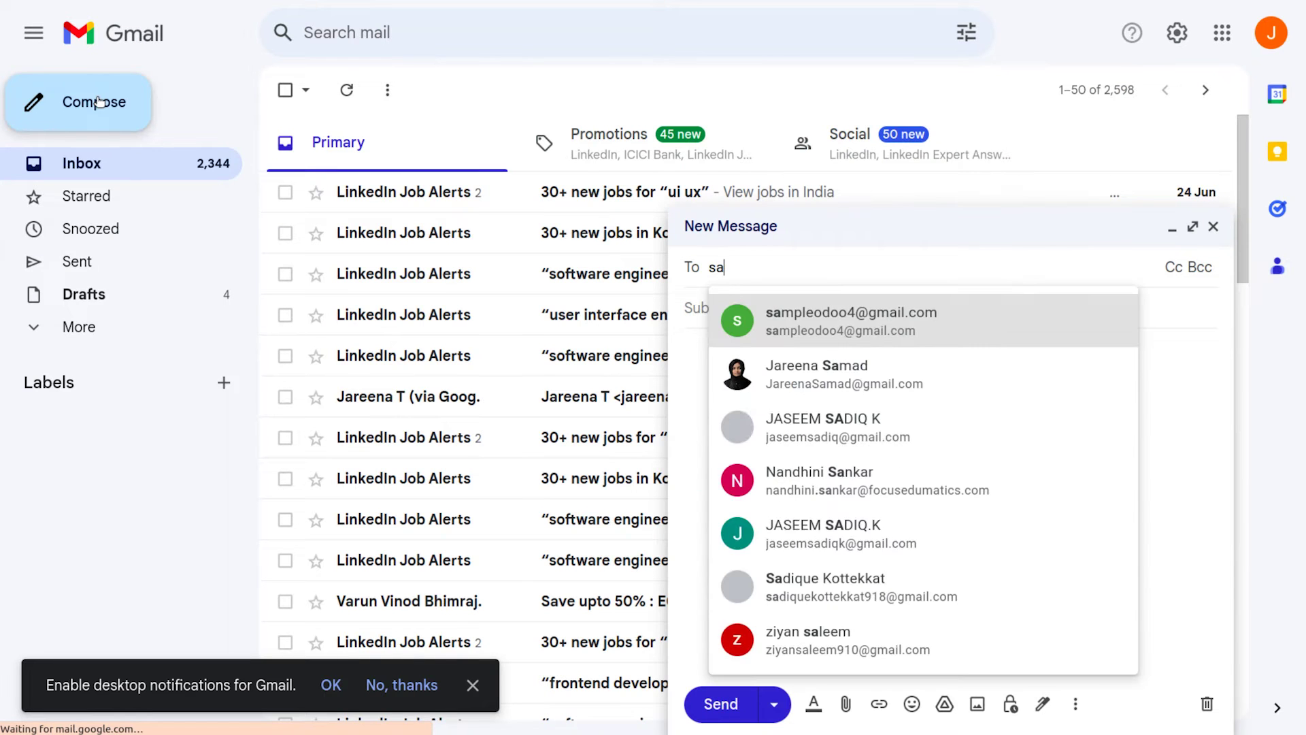
key(Return)
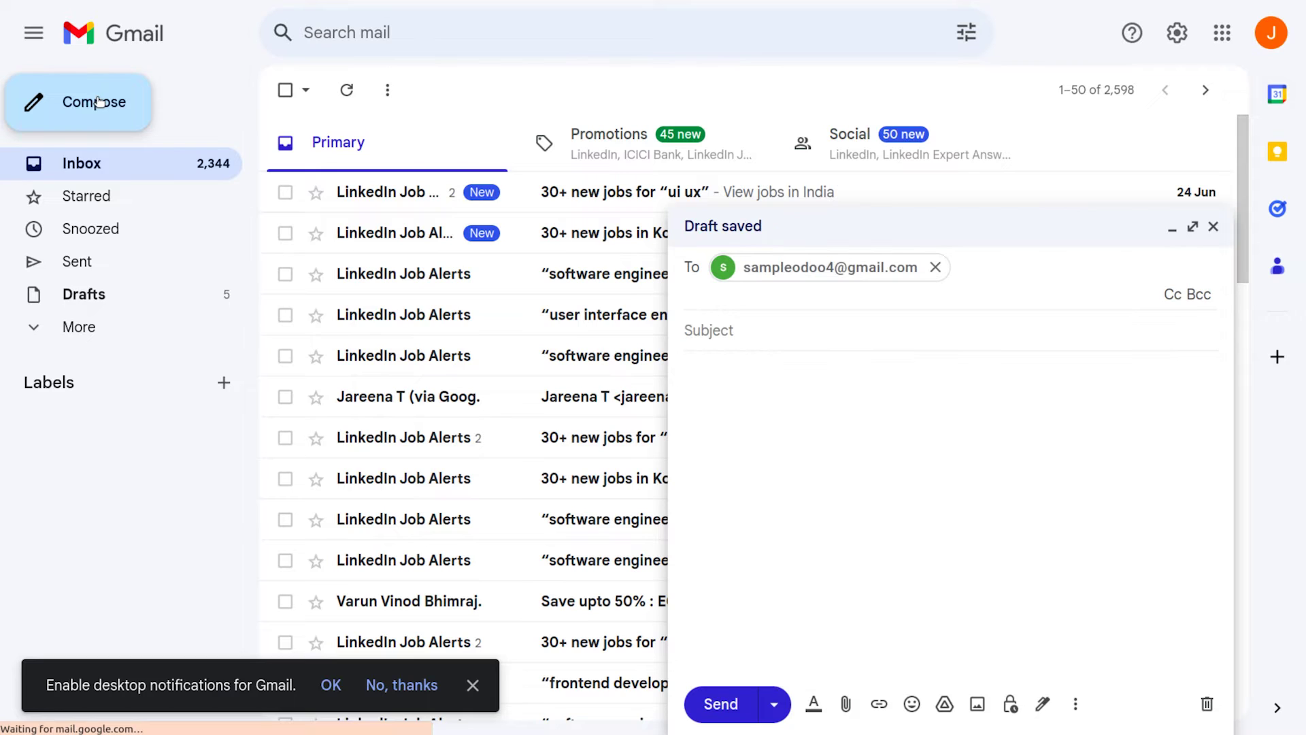
click(772, 333)
text(ta)
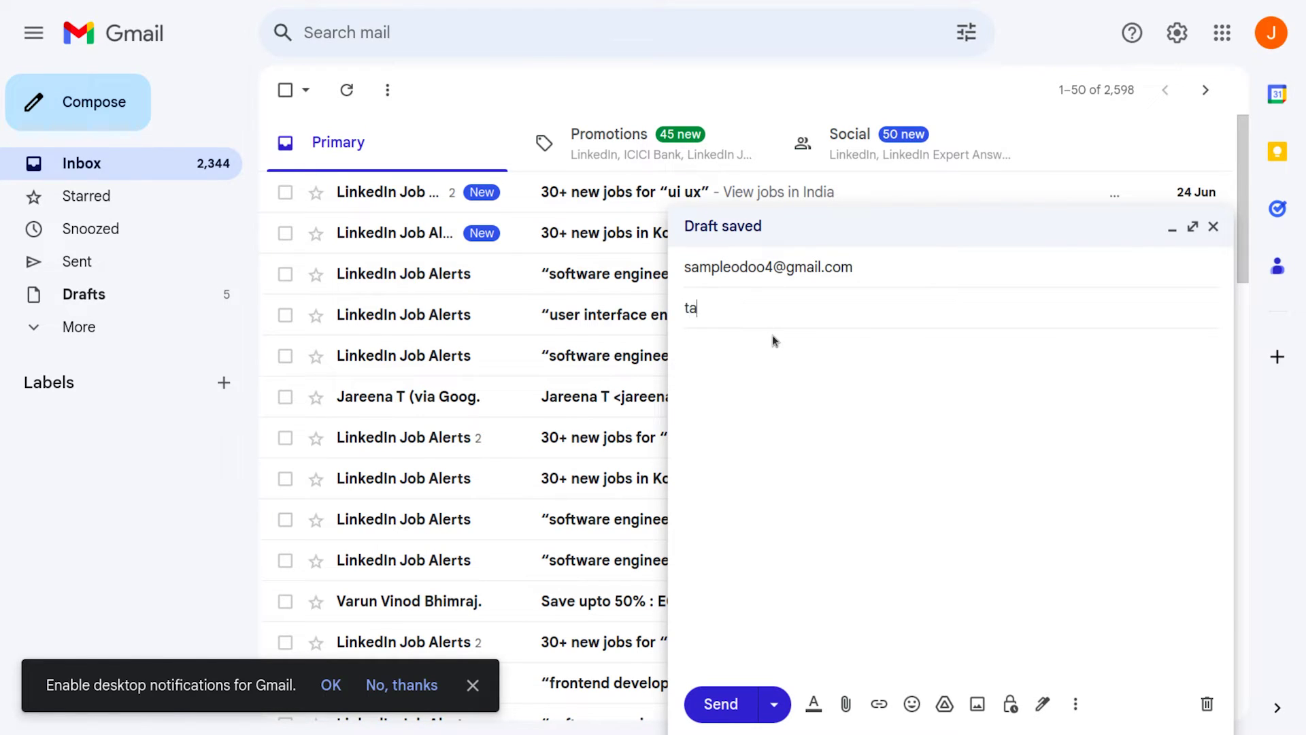
text(ble leg)
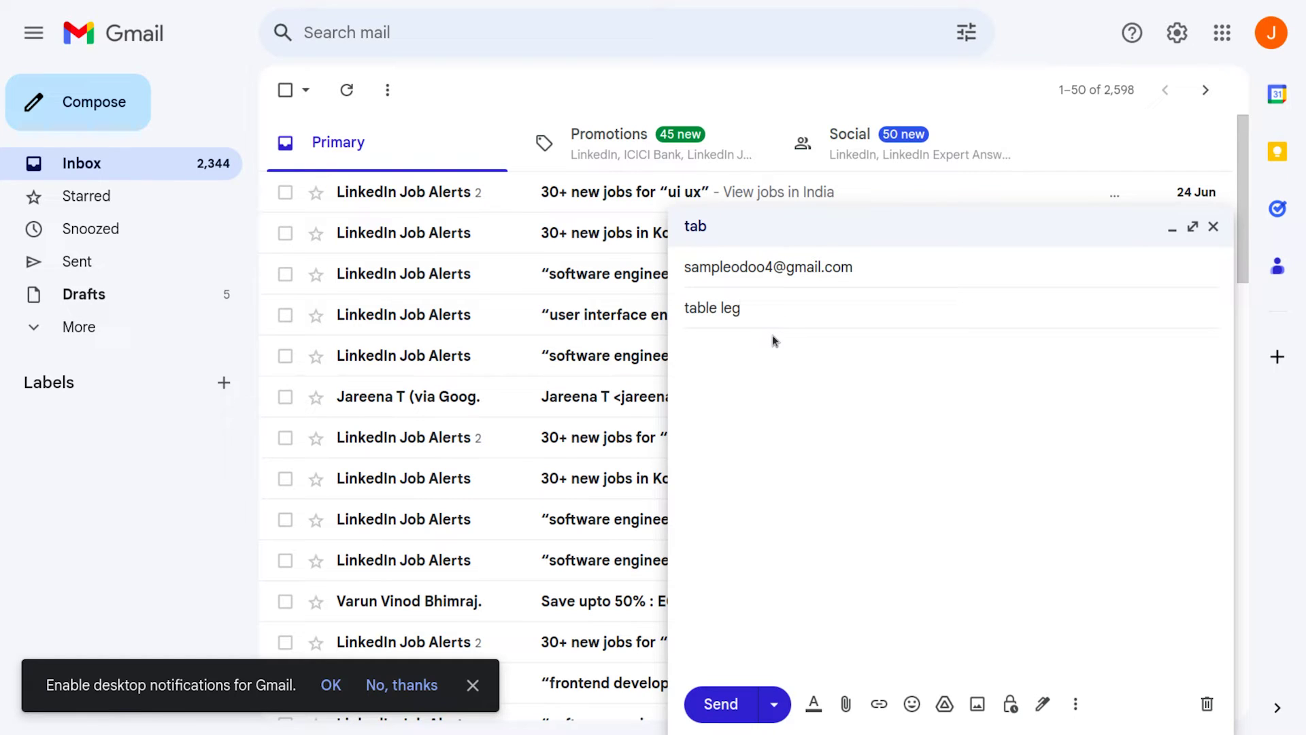
text( broken)
click(705, 366)
text(kindly )
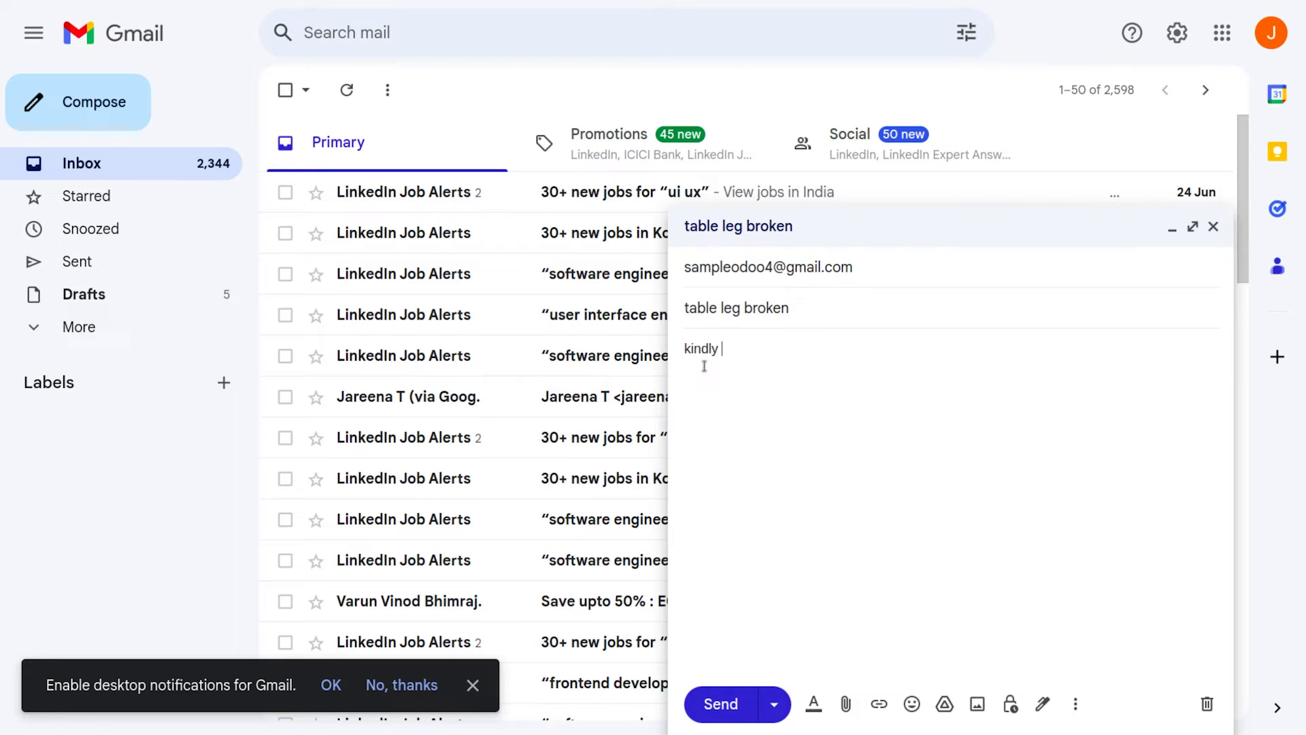
text(help me to replace the item)
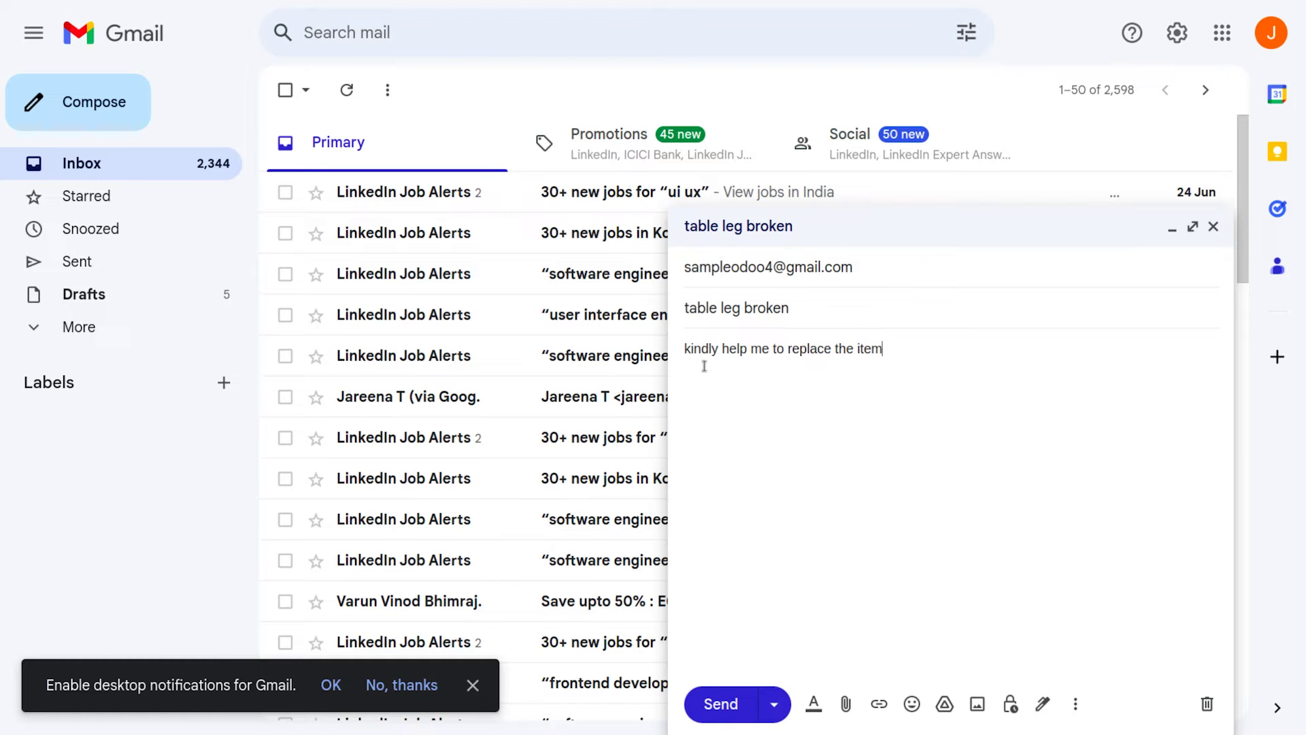
click(704, 707)
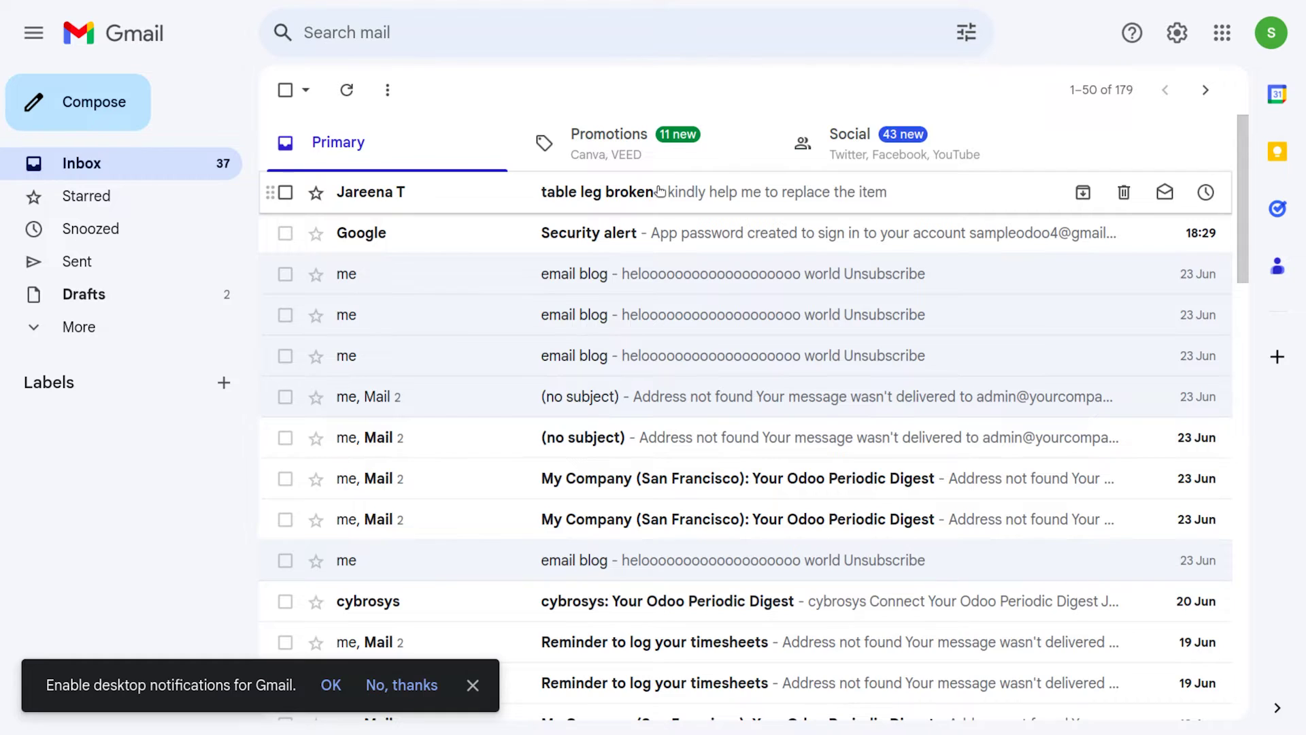
click(659, 191)
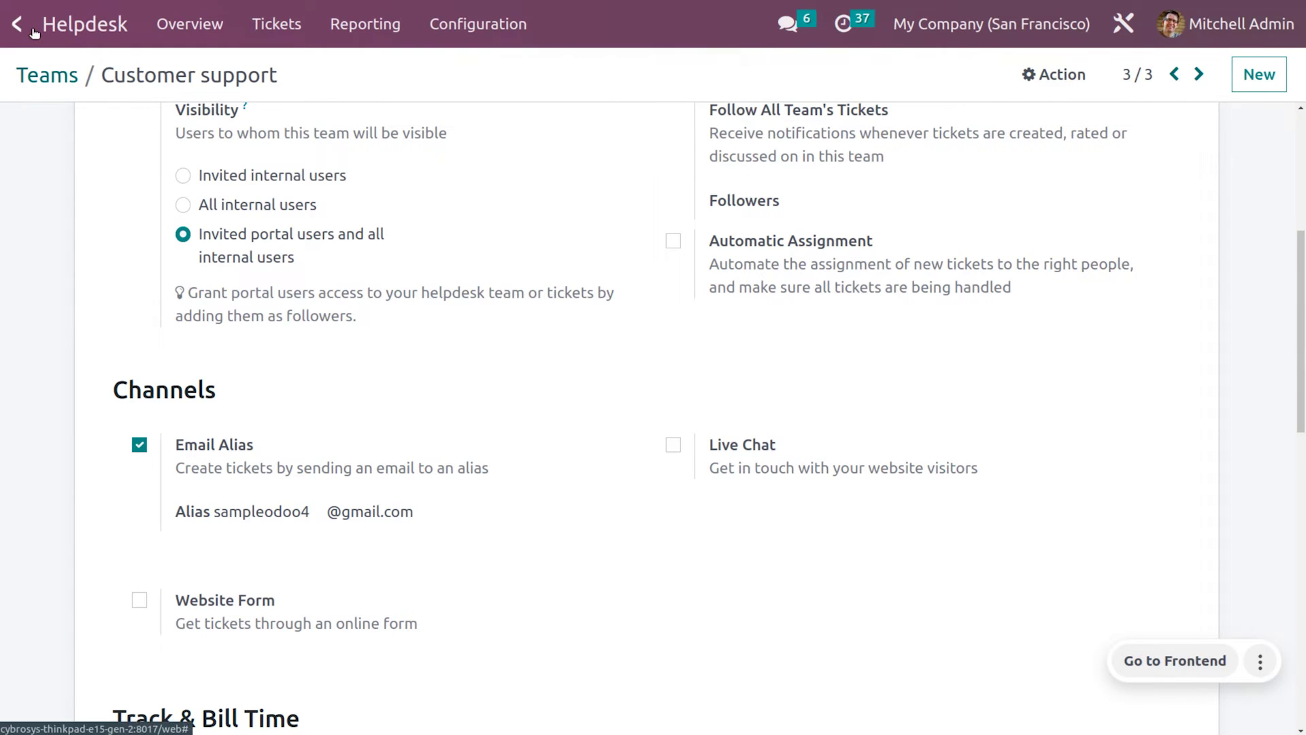
Open Settings filtered by 'cust' to show the Custom Email Servers options
click(18, 24)
text(sett)
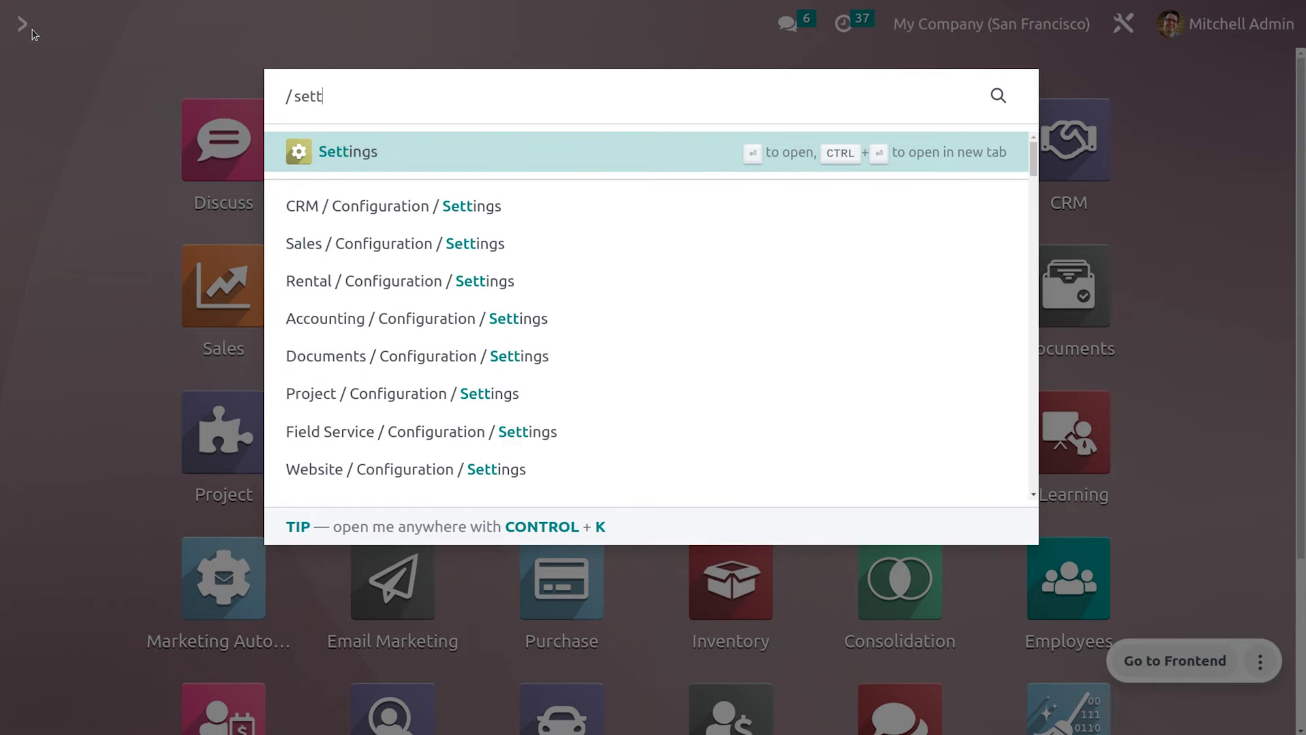
key(Return)
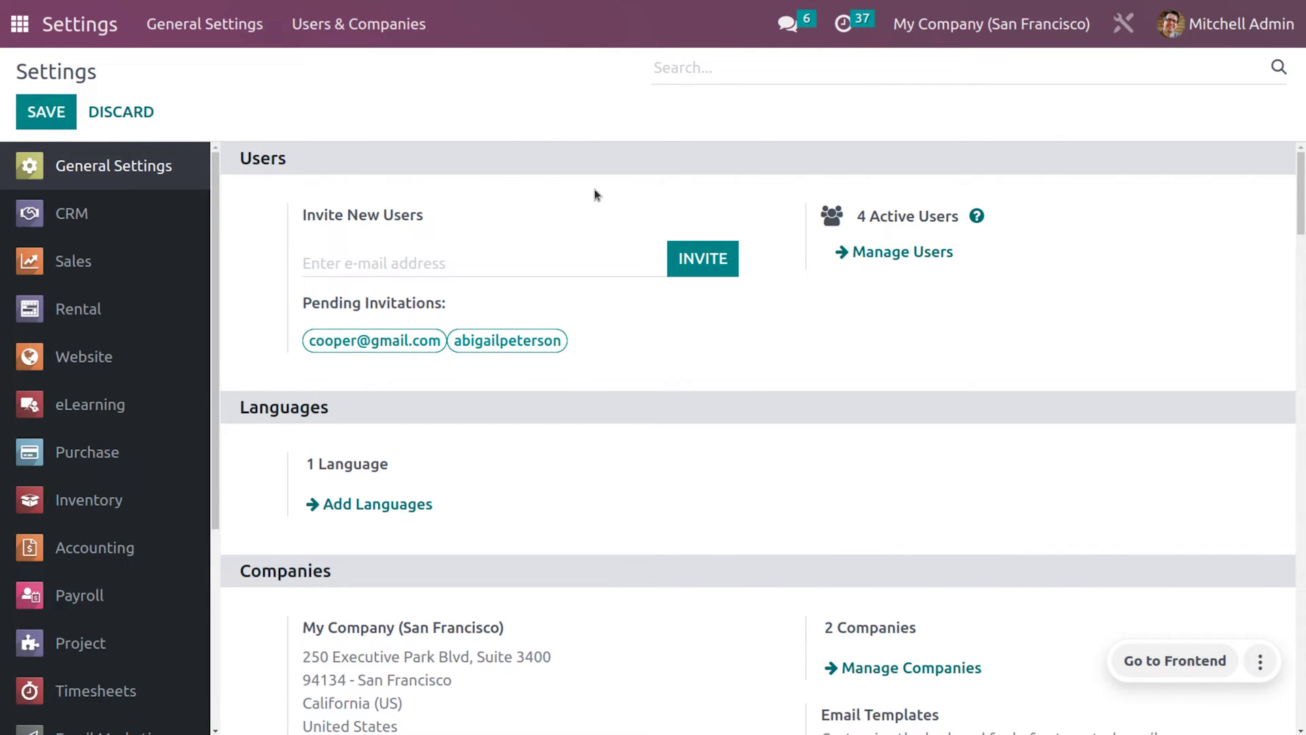
text(cust)
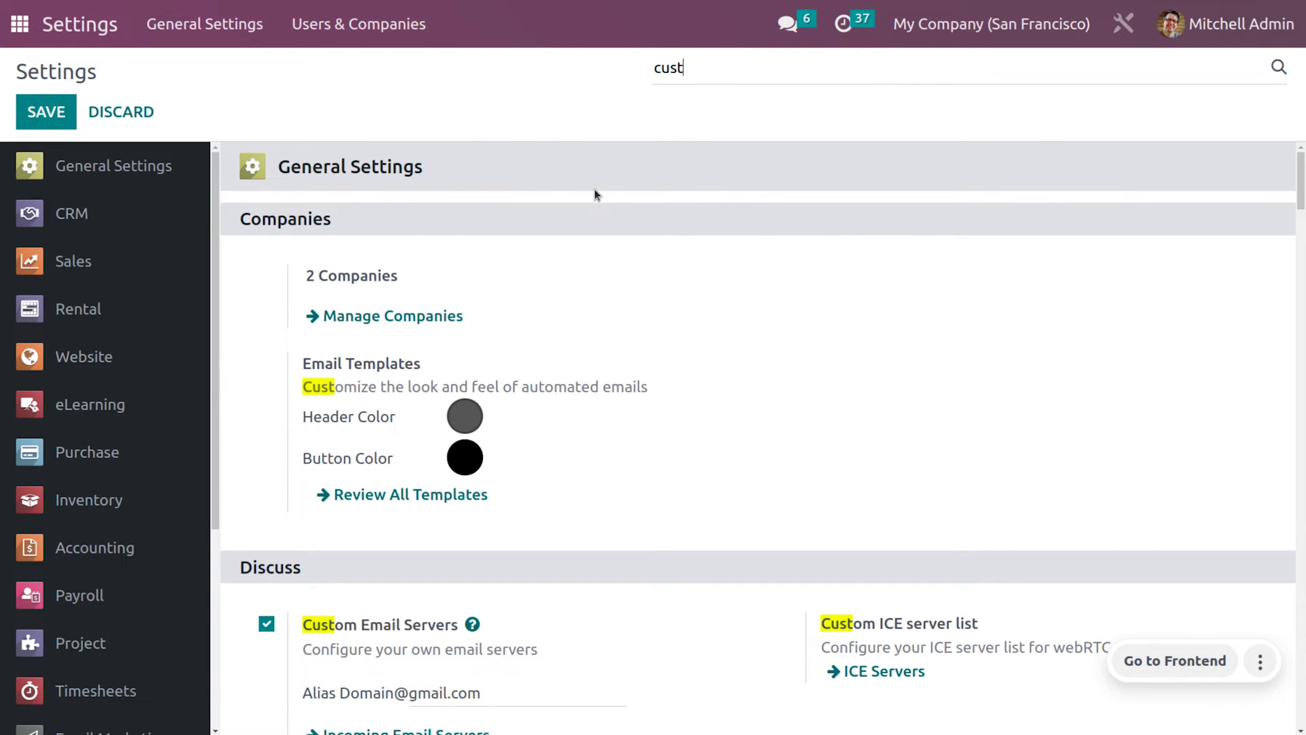
scroll(400, 622, down, 2)
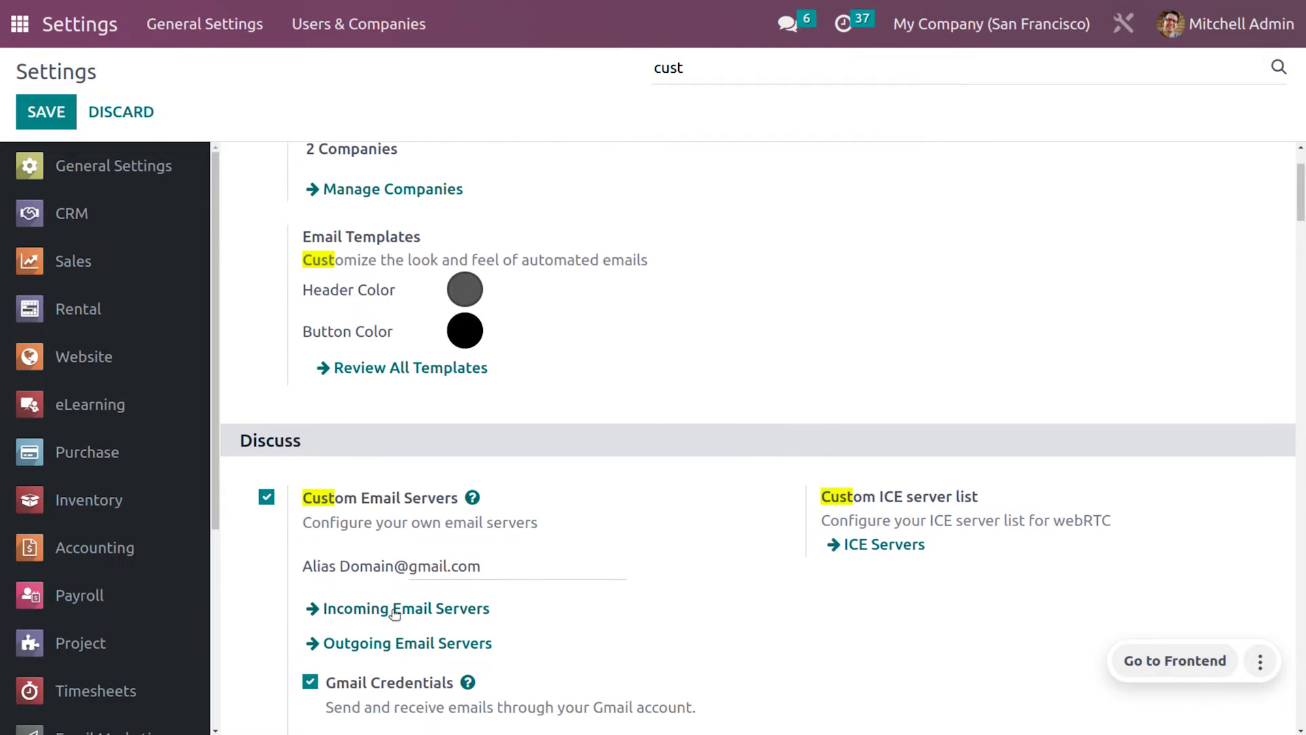
Fetch new mail immediately from the 'sample' incoming mail server
click(378, 610)
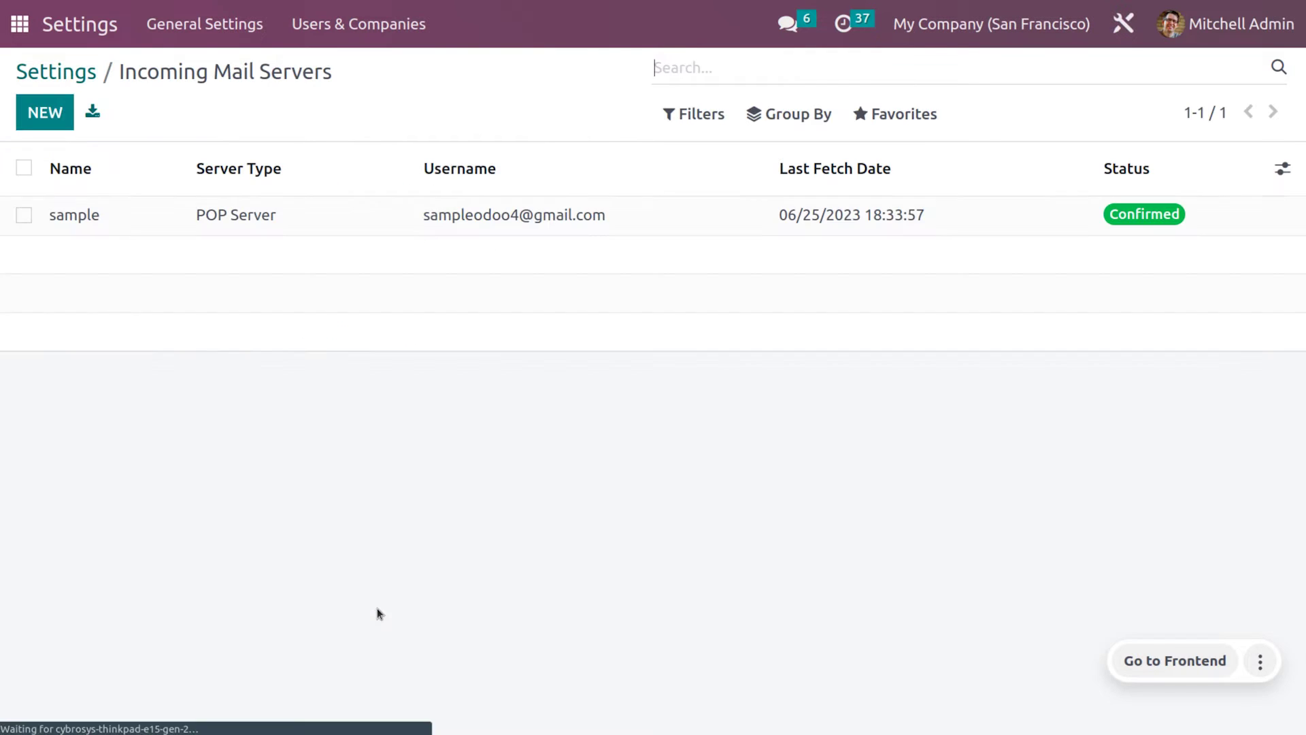
click(326, 212)
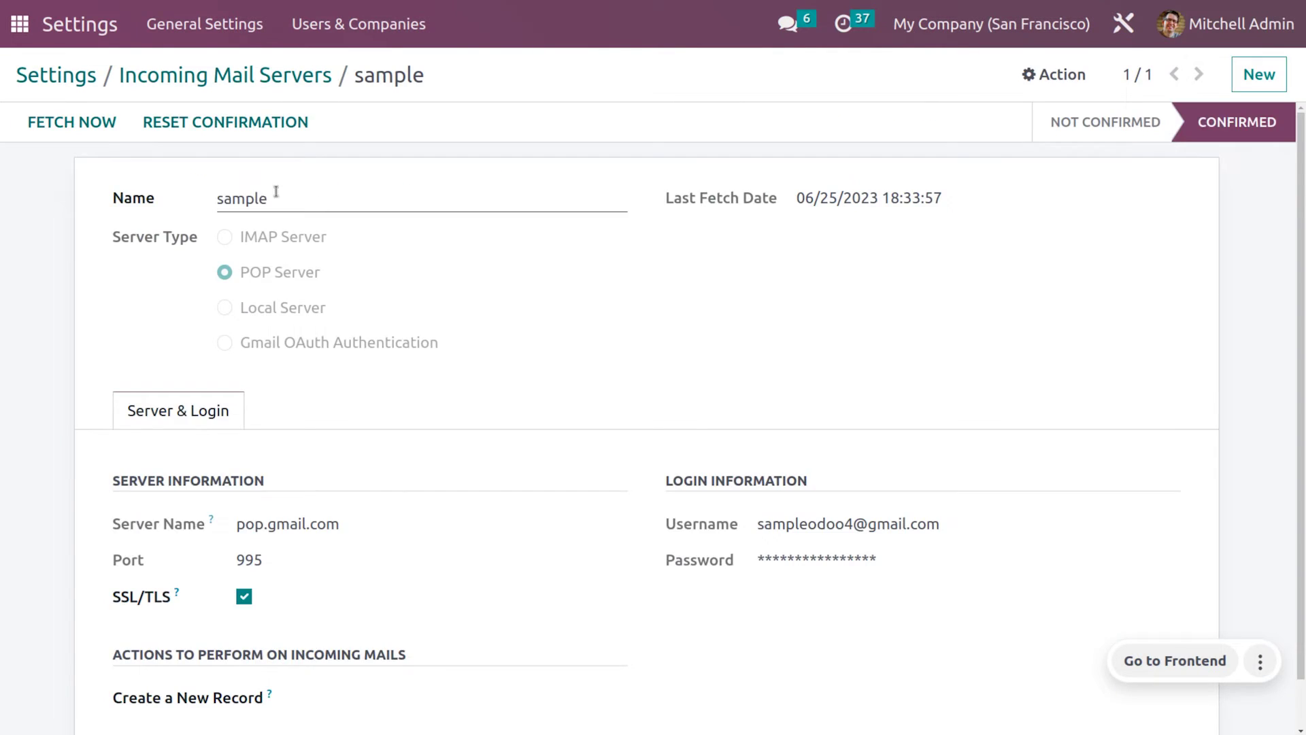
click(96, 129)
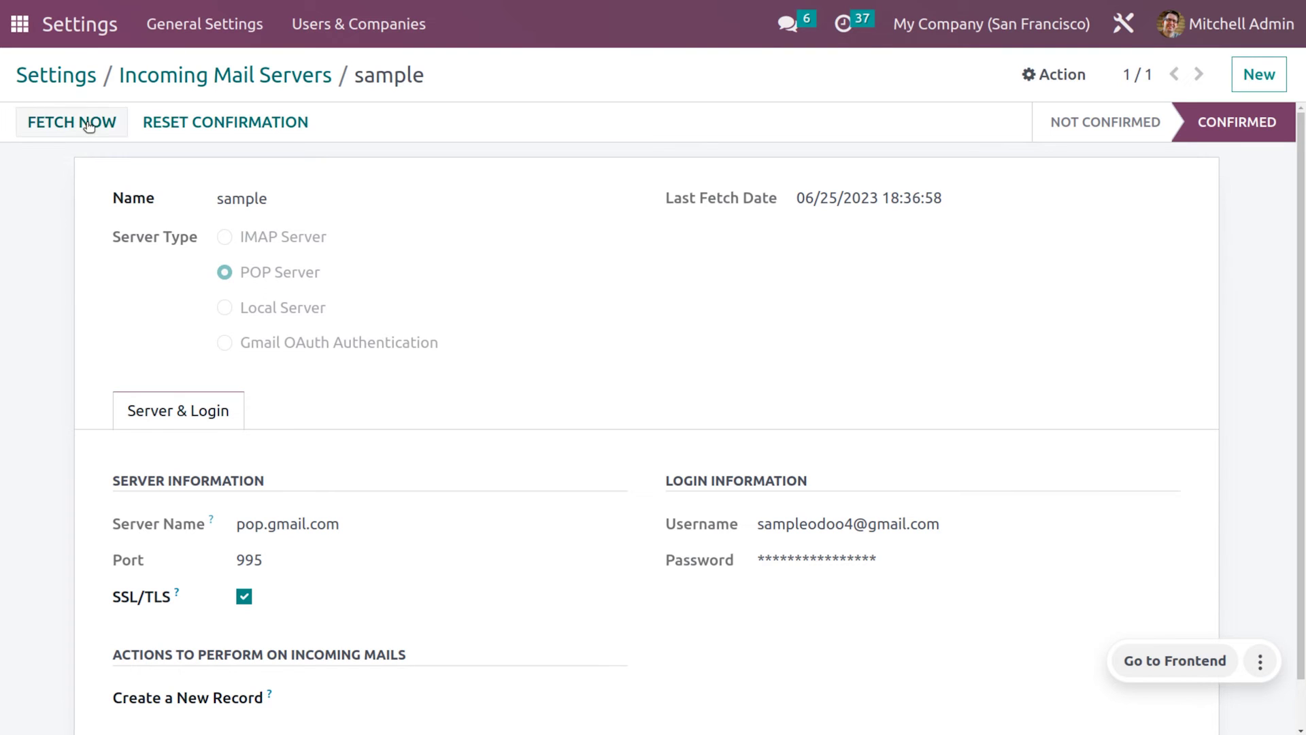
Open the new 'table leg broken' ticket from the Customer support team's open tickets
click(20, 24)
text(he)
key(Return)
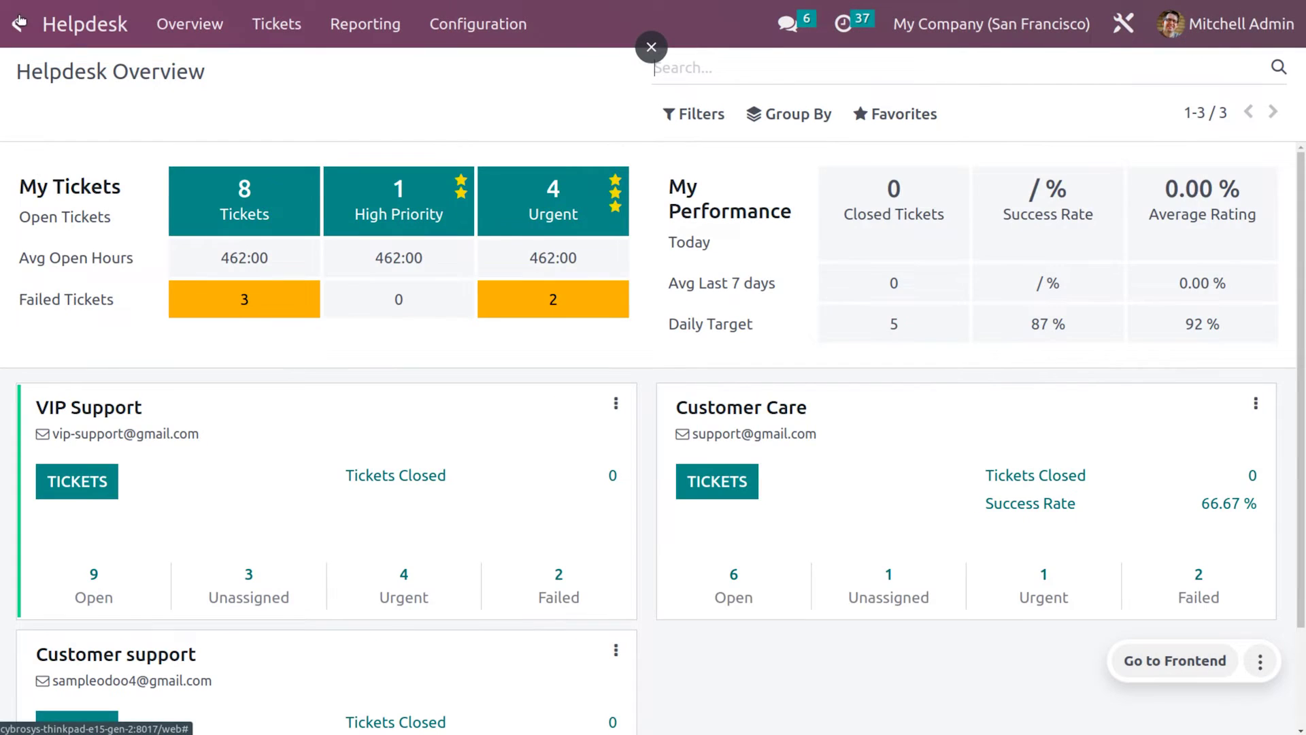
scroll(8, 286, down, 3)
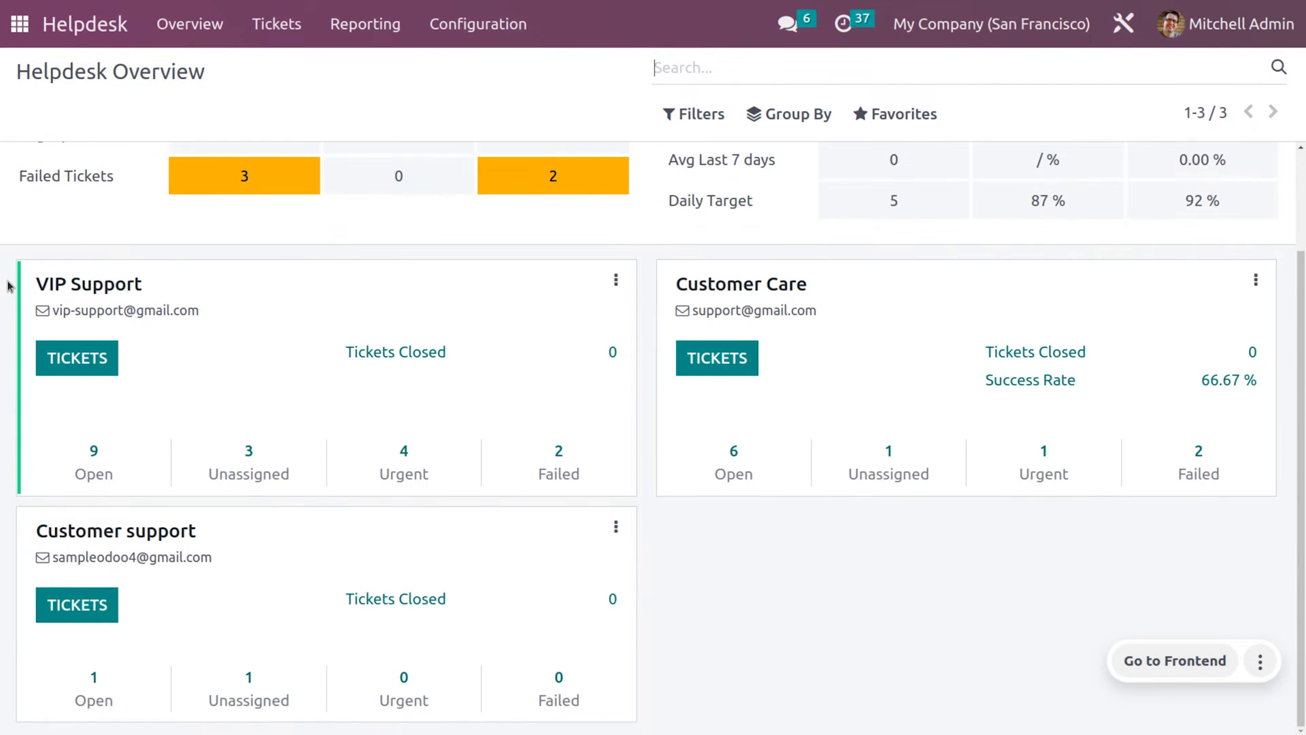
click(94, 694)
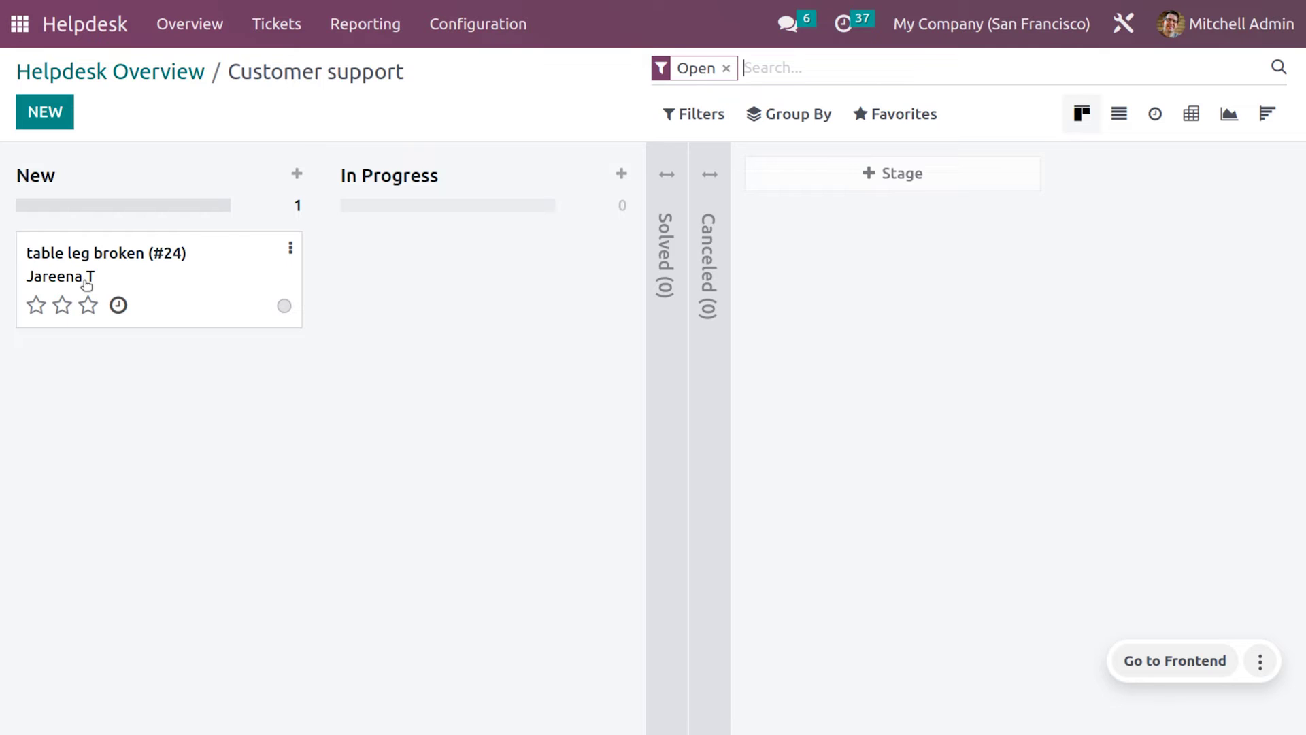
click(86, 284)
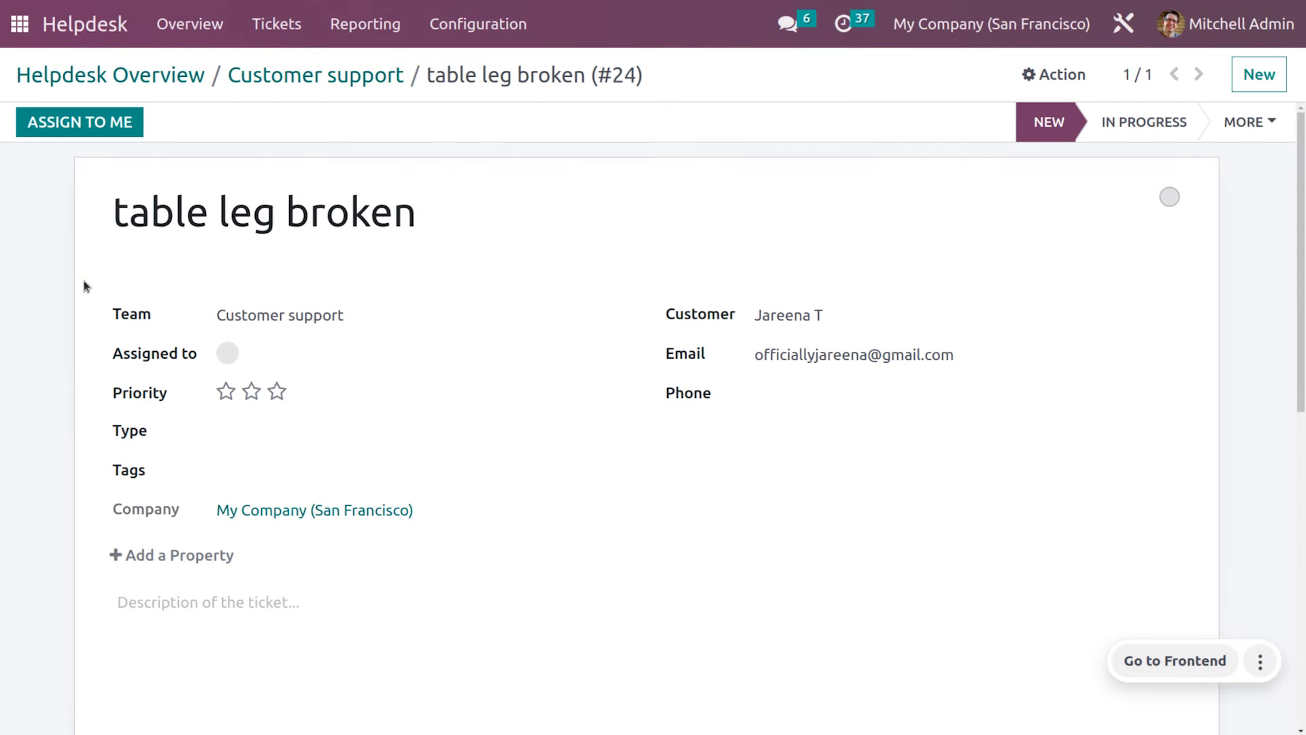
Assign the ticket to the admin user, with three-star priority, type Issue and the Service tag
click(278, 351)
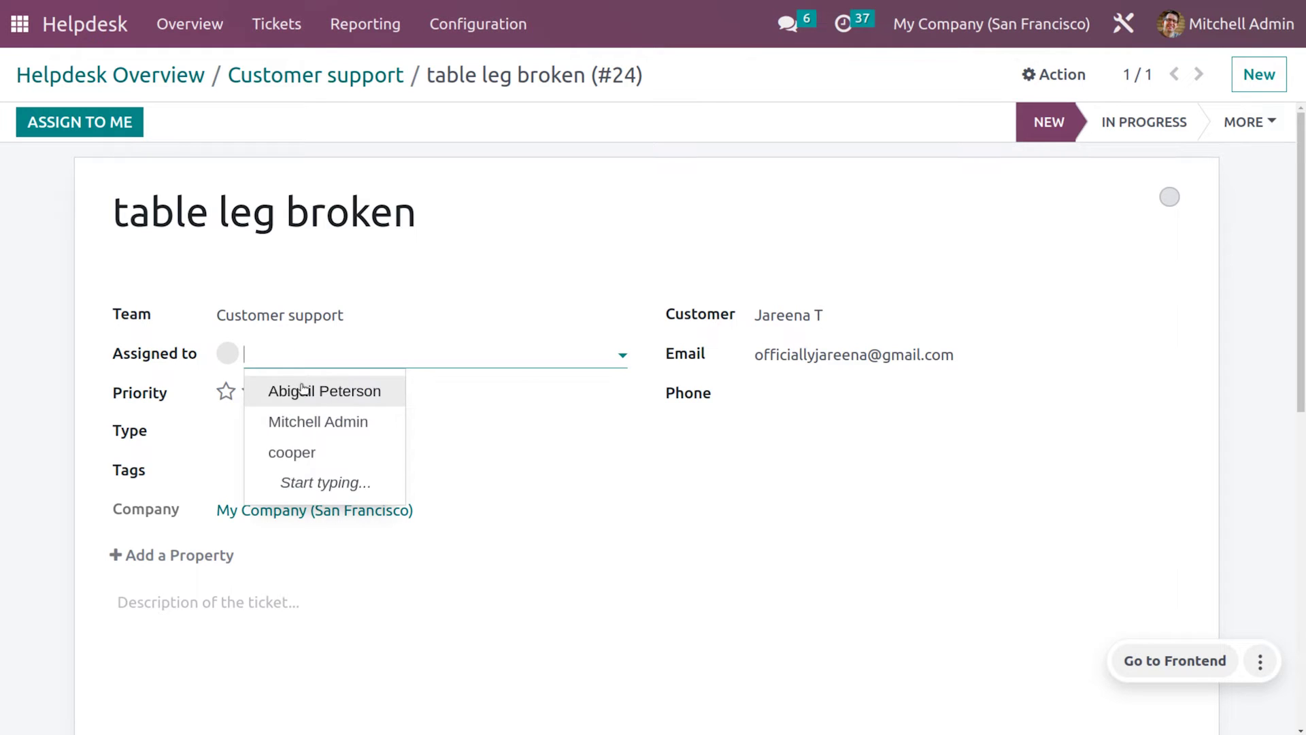
click(311, 419)
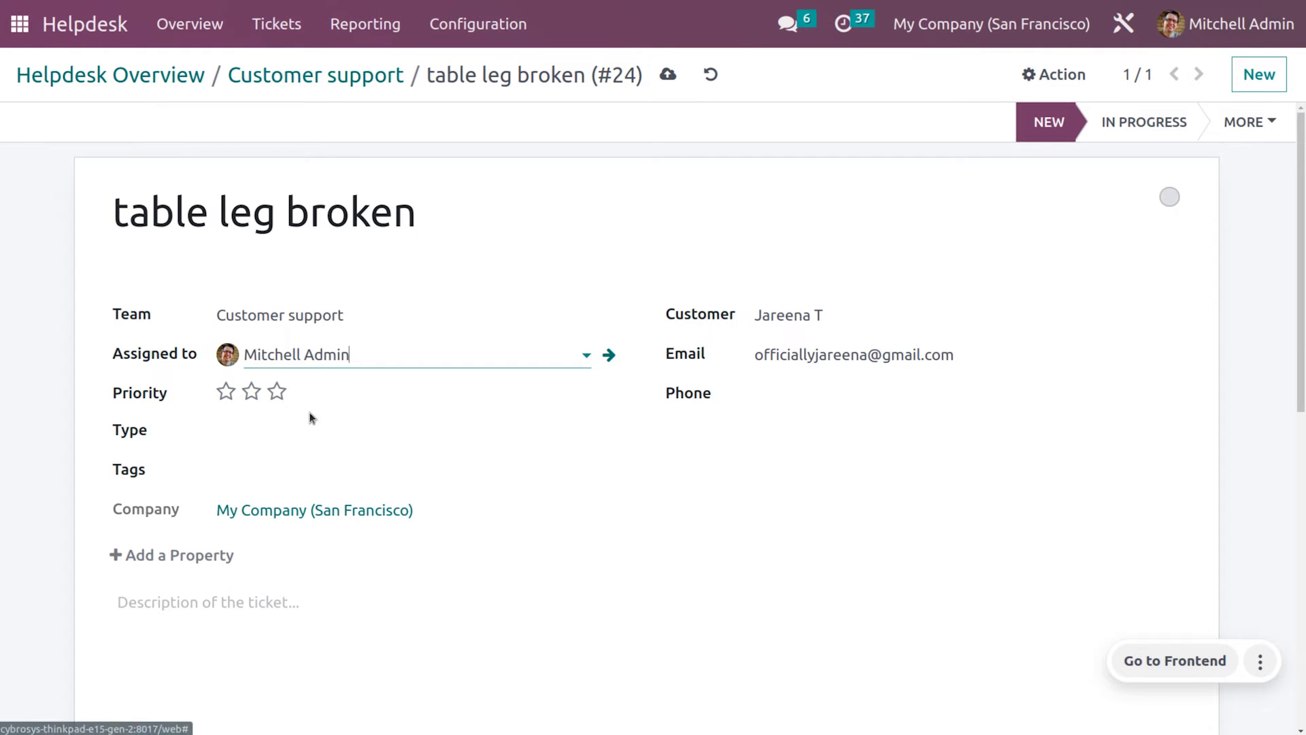
click(277, 392)
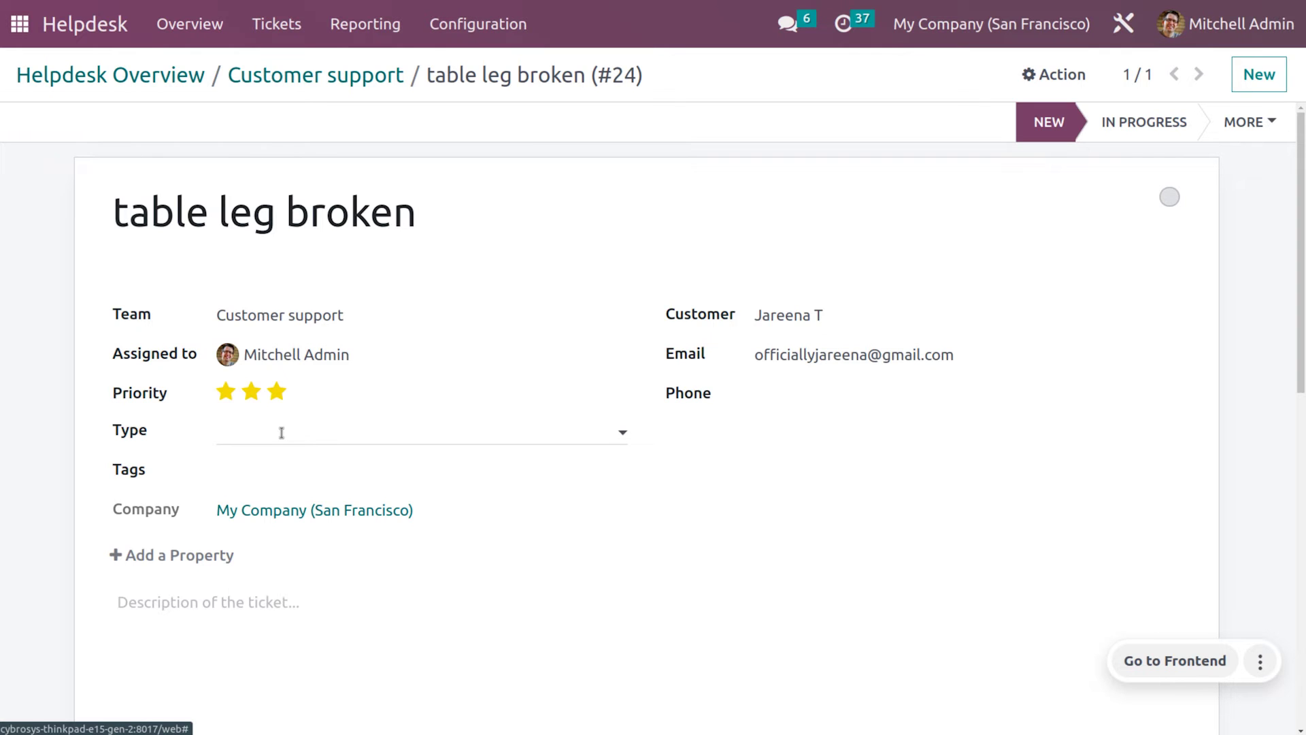
click(281, 433)
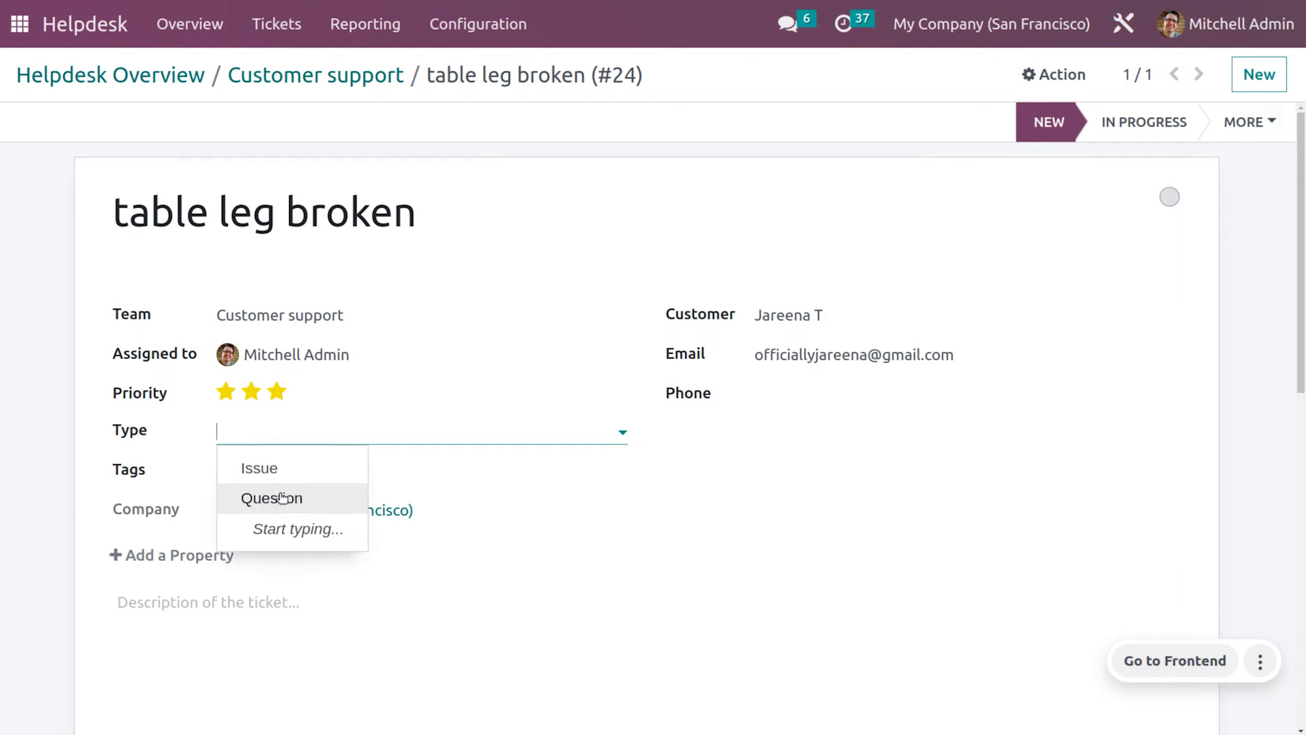
click(287, 467)
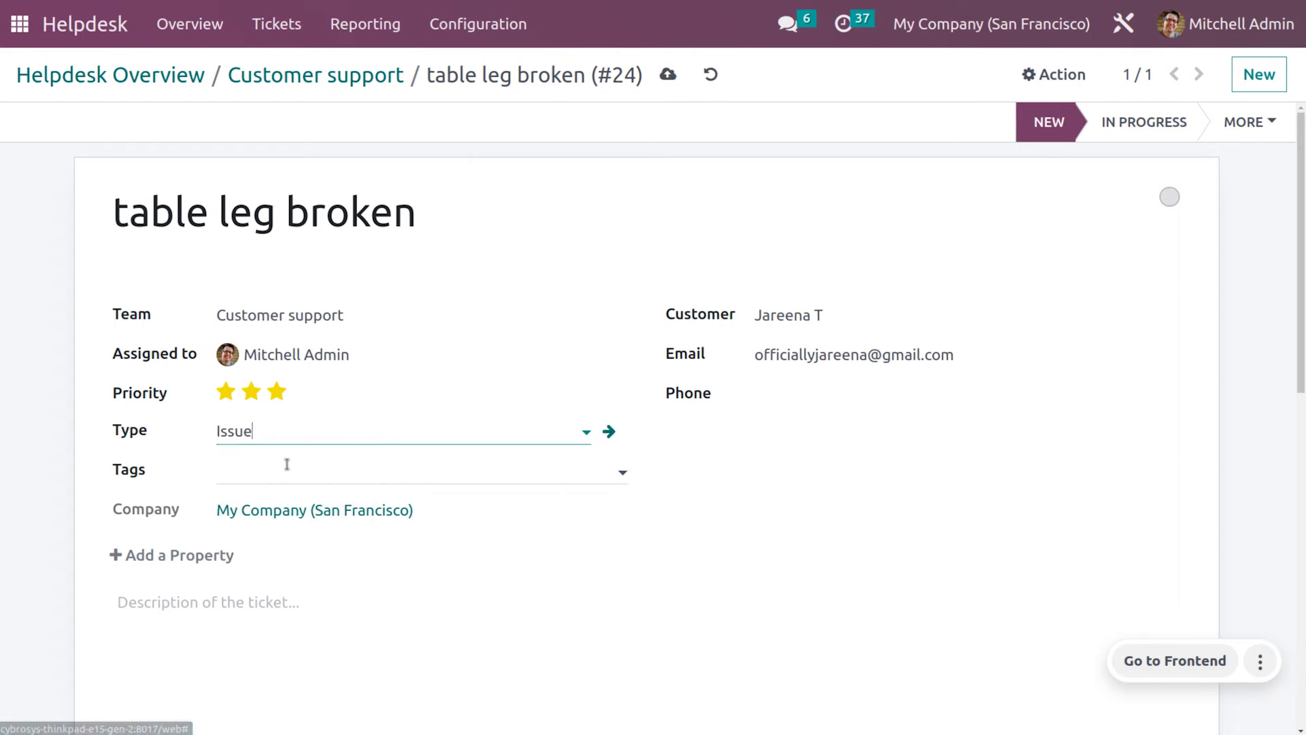
click(340, 472)
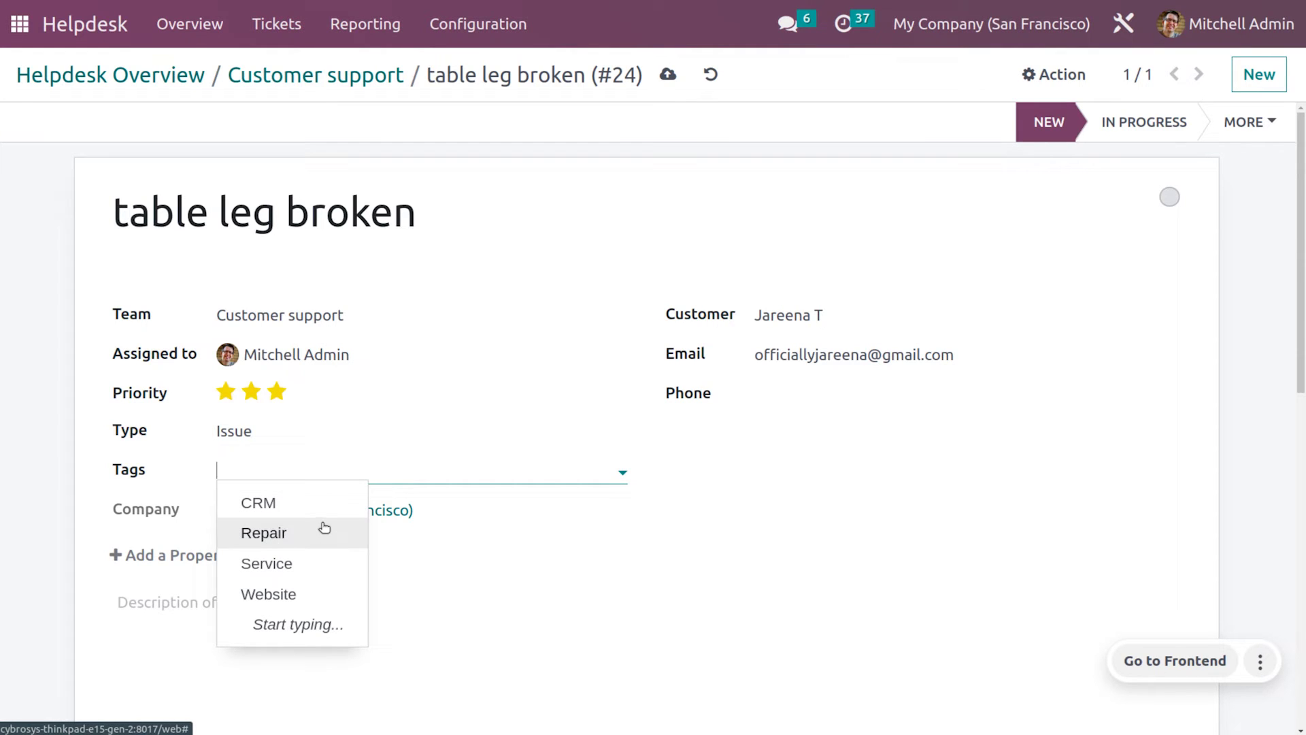
click(332, 564)
Save the ticket changes and go back to the Customer support ticket board
scroll(311, 628, down, 2)
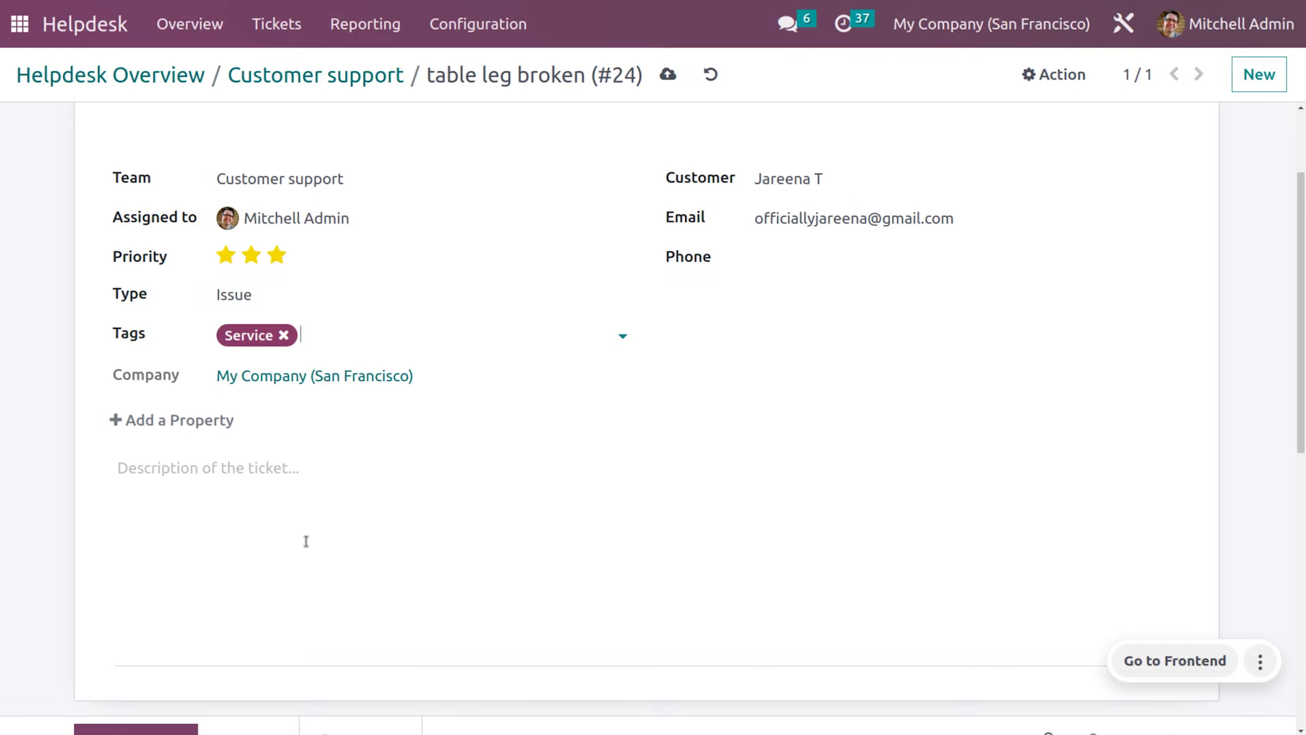
scroll(307, 541, up, 2)
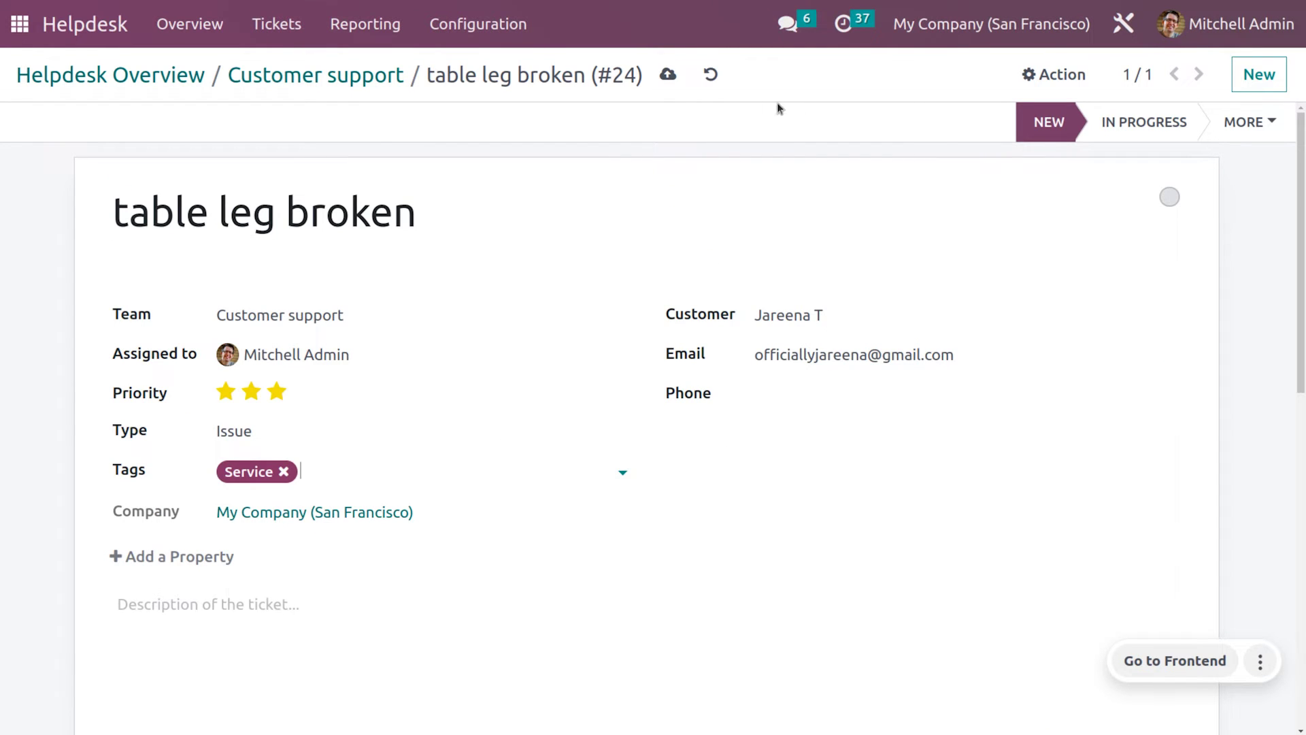
click(667, 79)
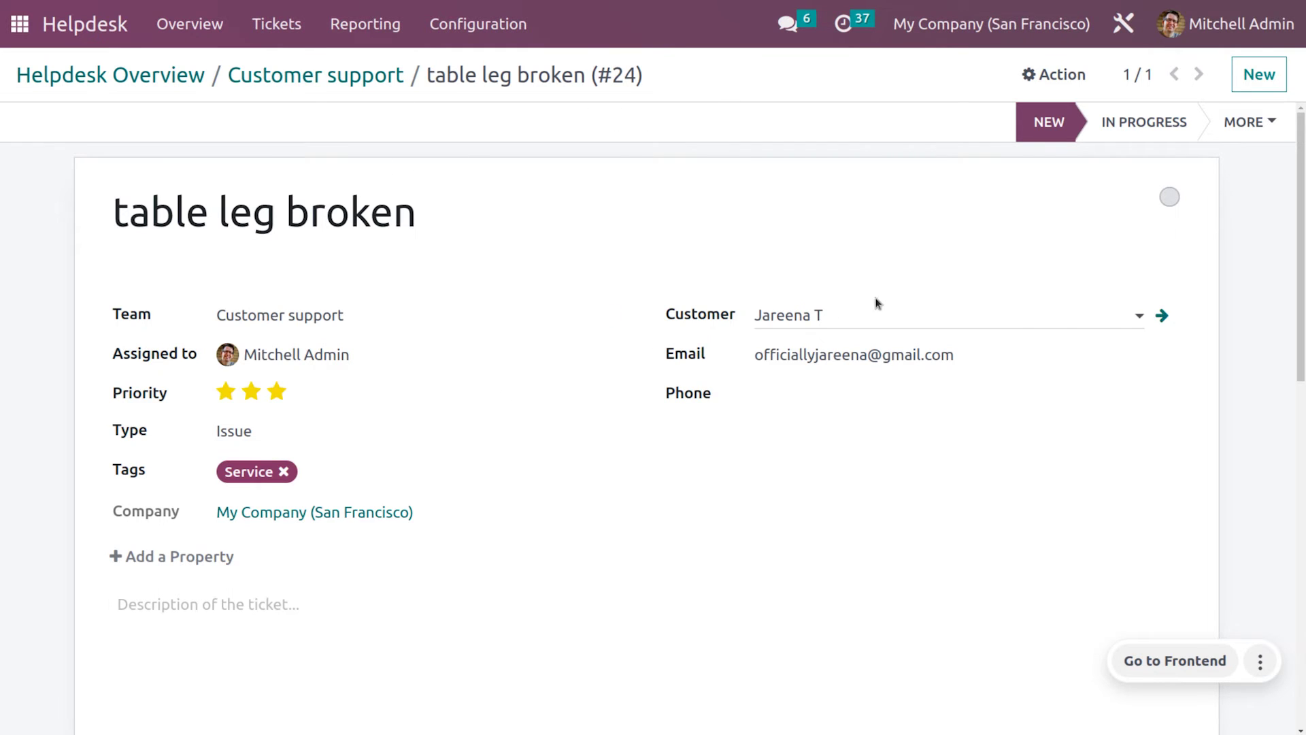
click(1168, 199)
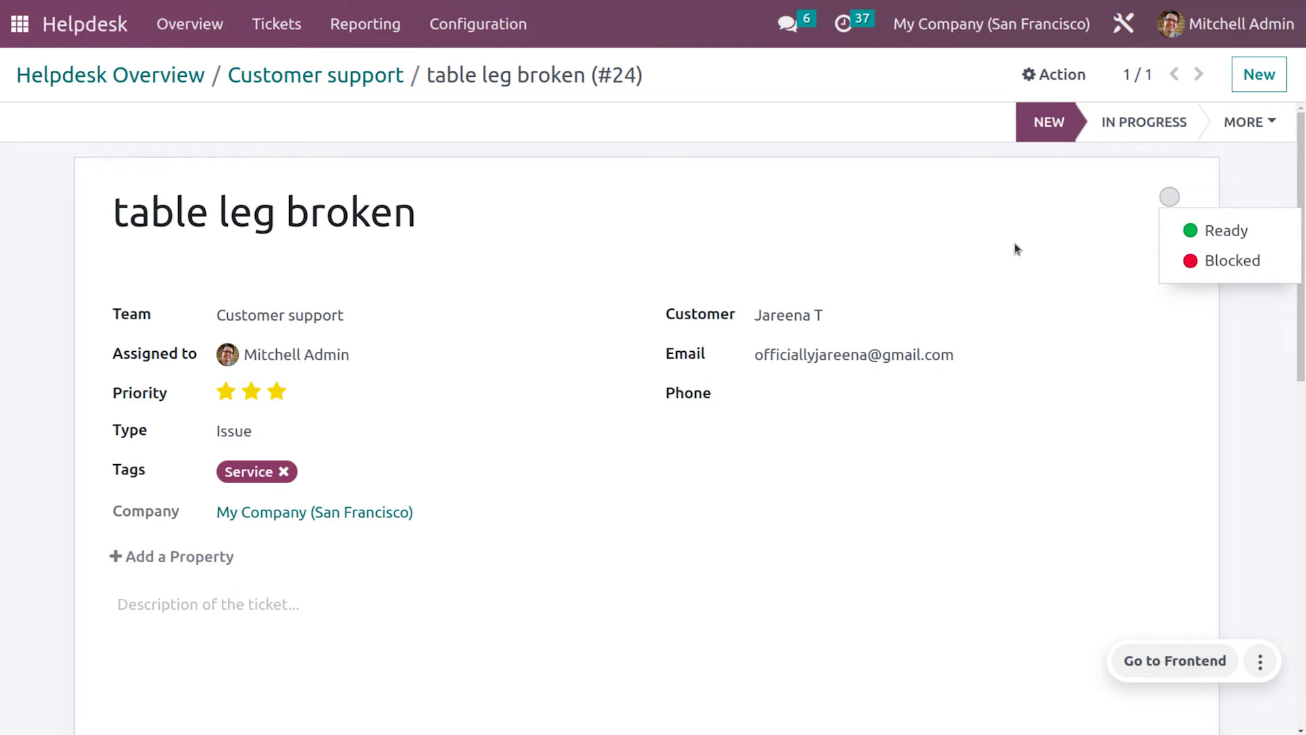
click(337, 79)
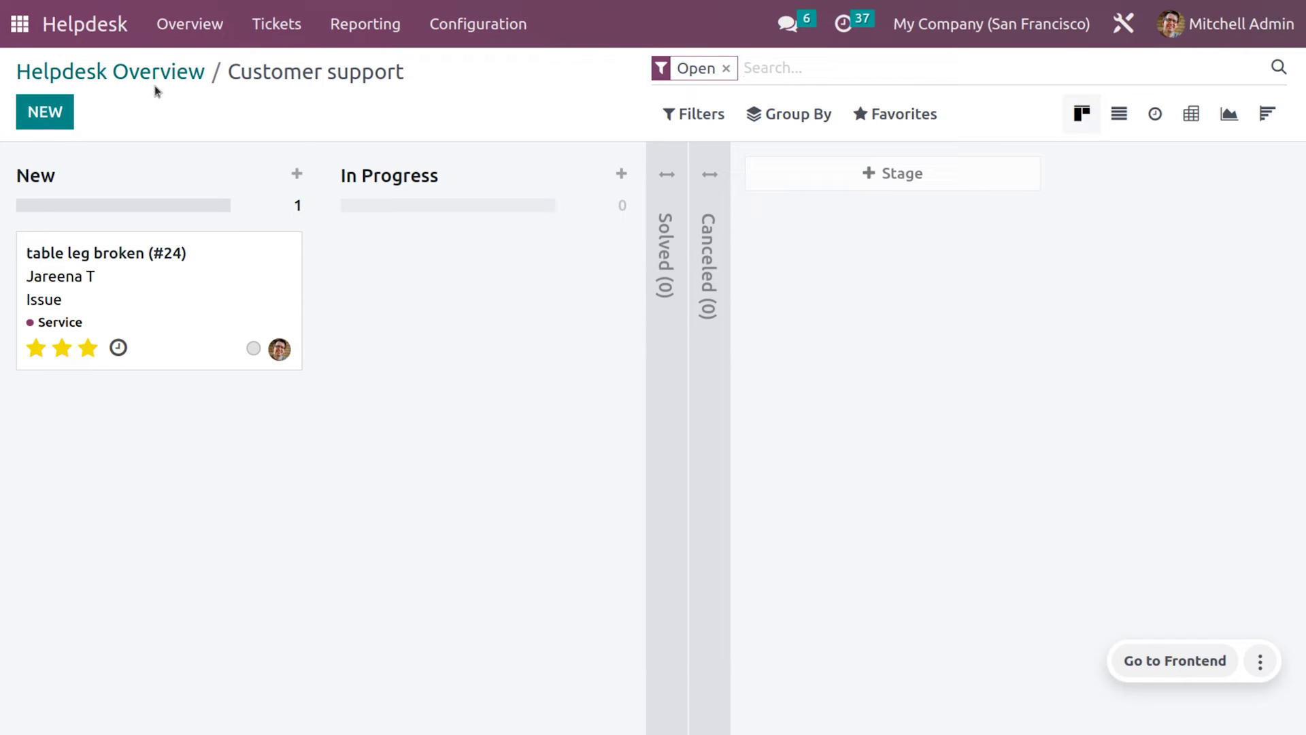
Open the Customer support team from the Helpdesk Teams configuration list
click(470, 10)
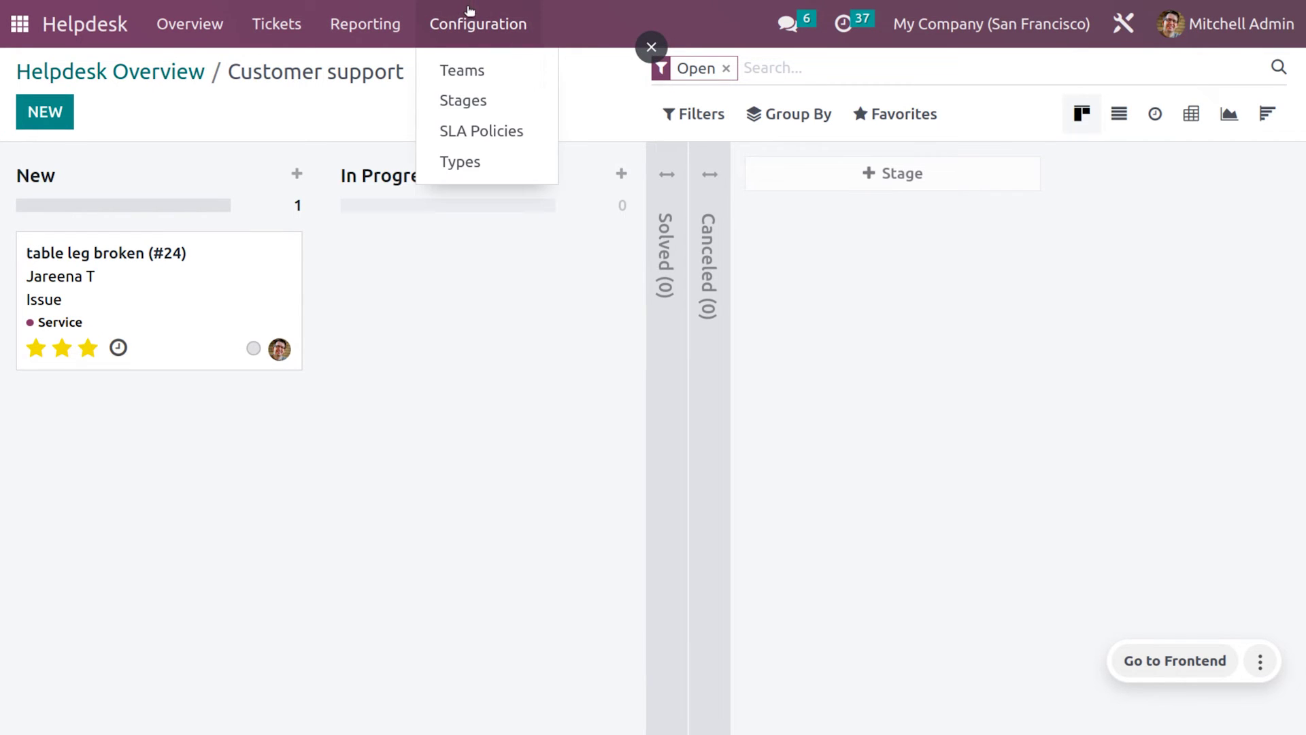
click(473, 80)
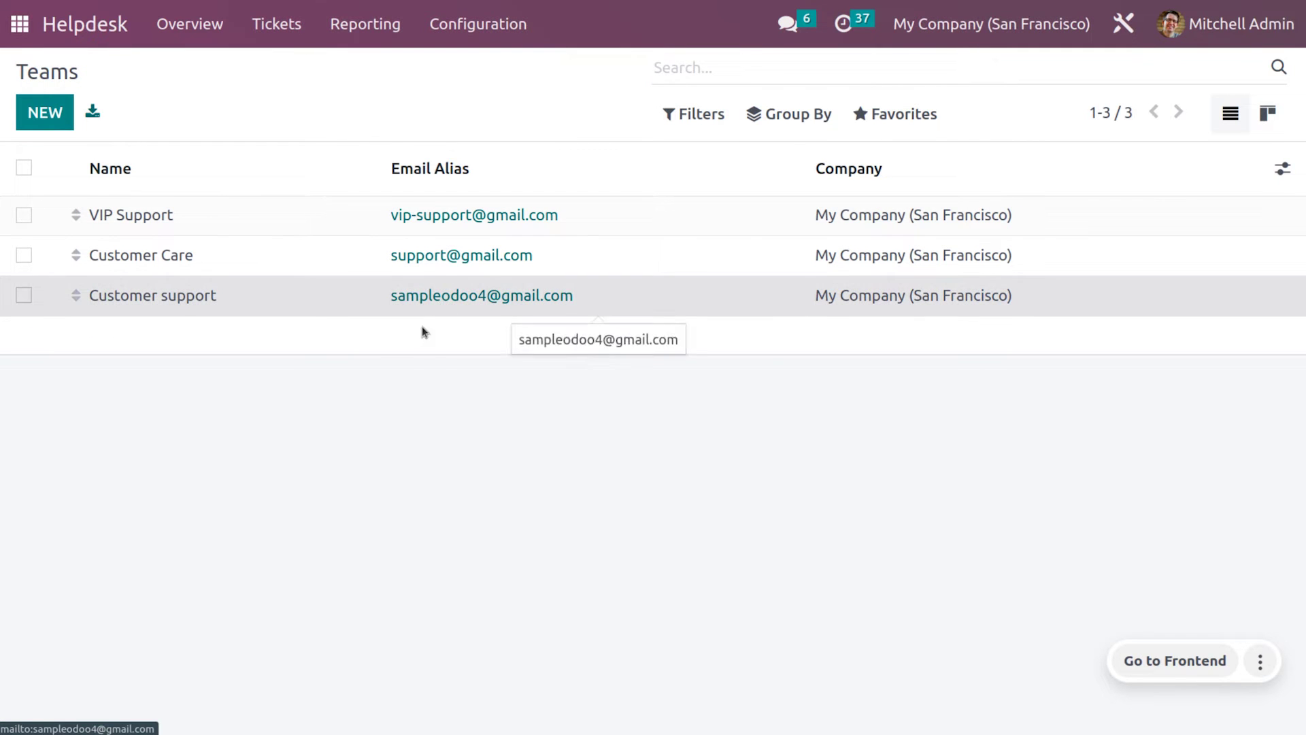
click(422, 295)
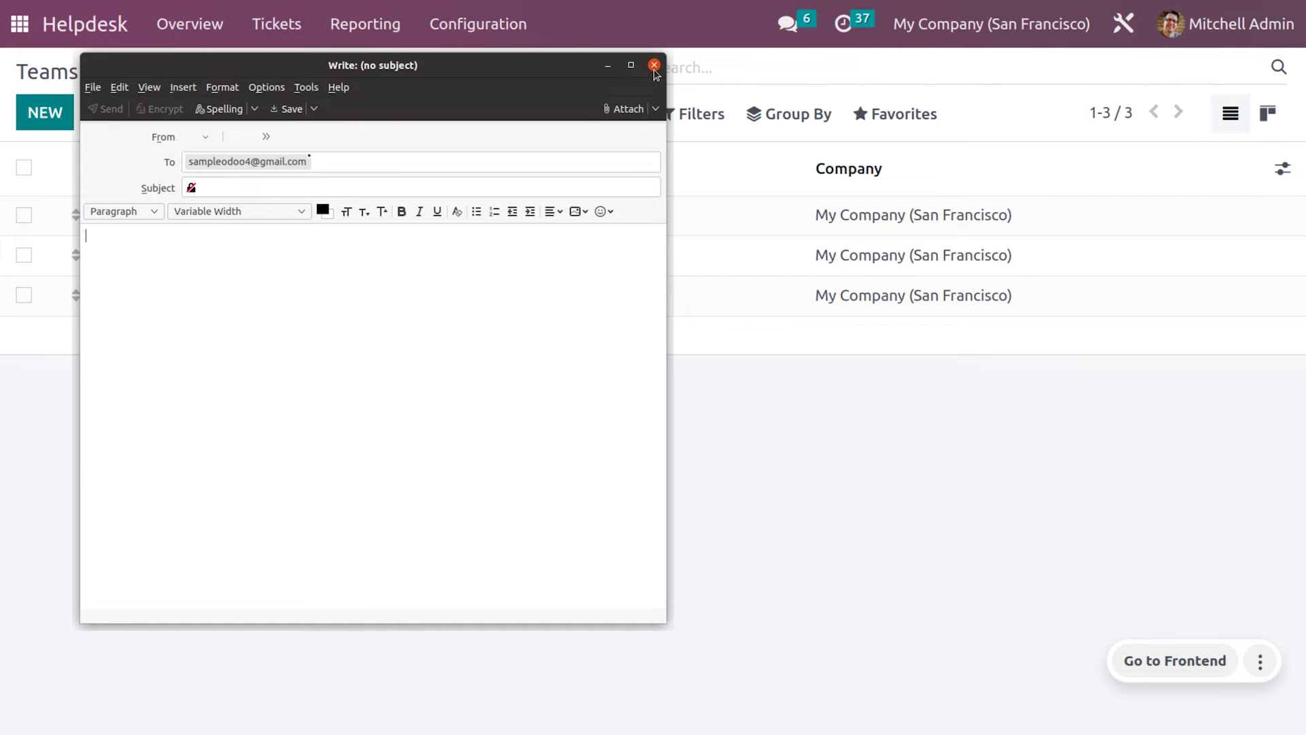
click(655, 65)
click(160, 293)
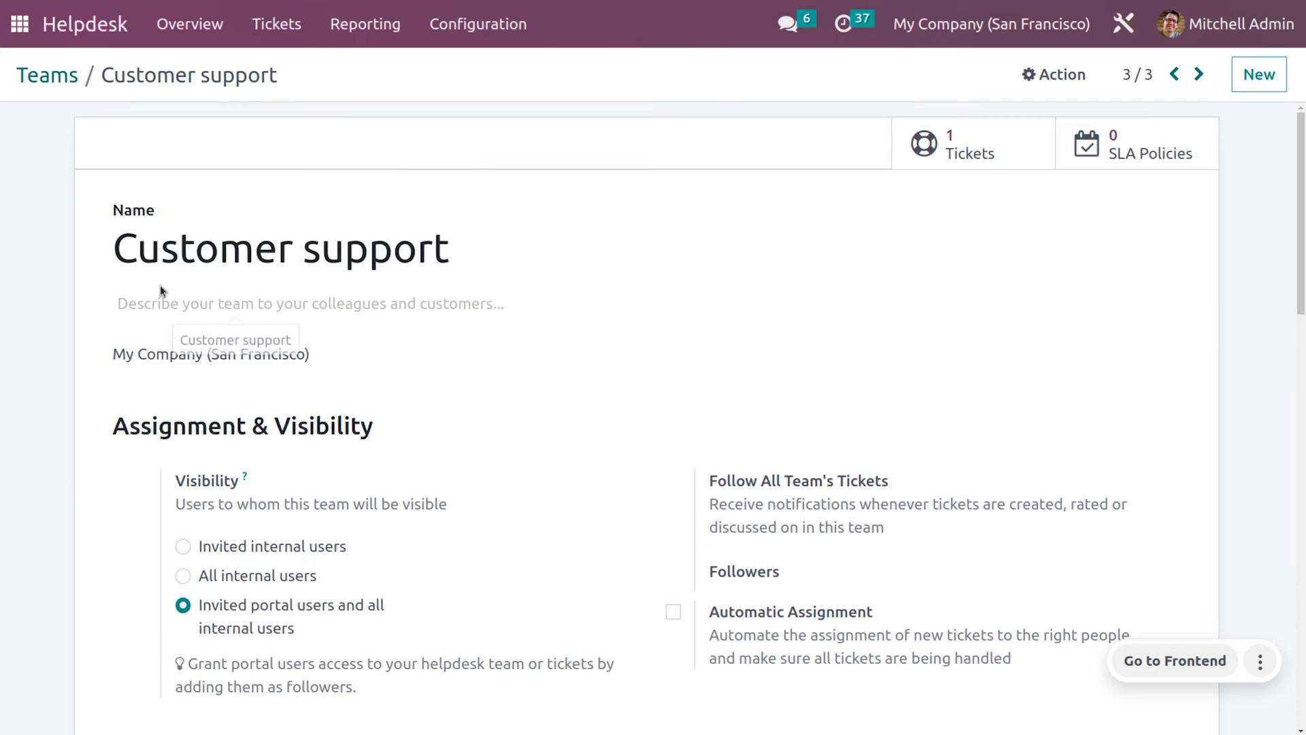
Enable Live Chat for Customer support, save, and show its website live chat channels
scroll(413, 493, down, 10)
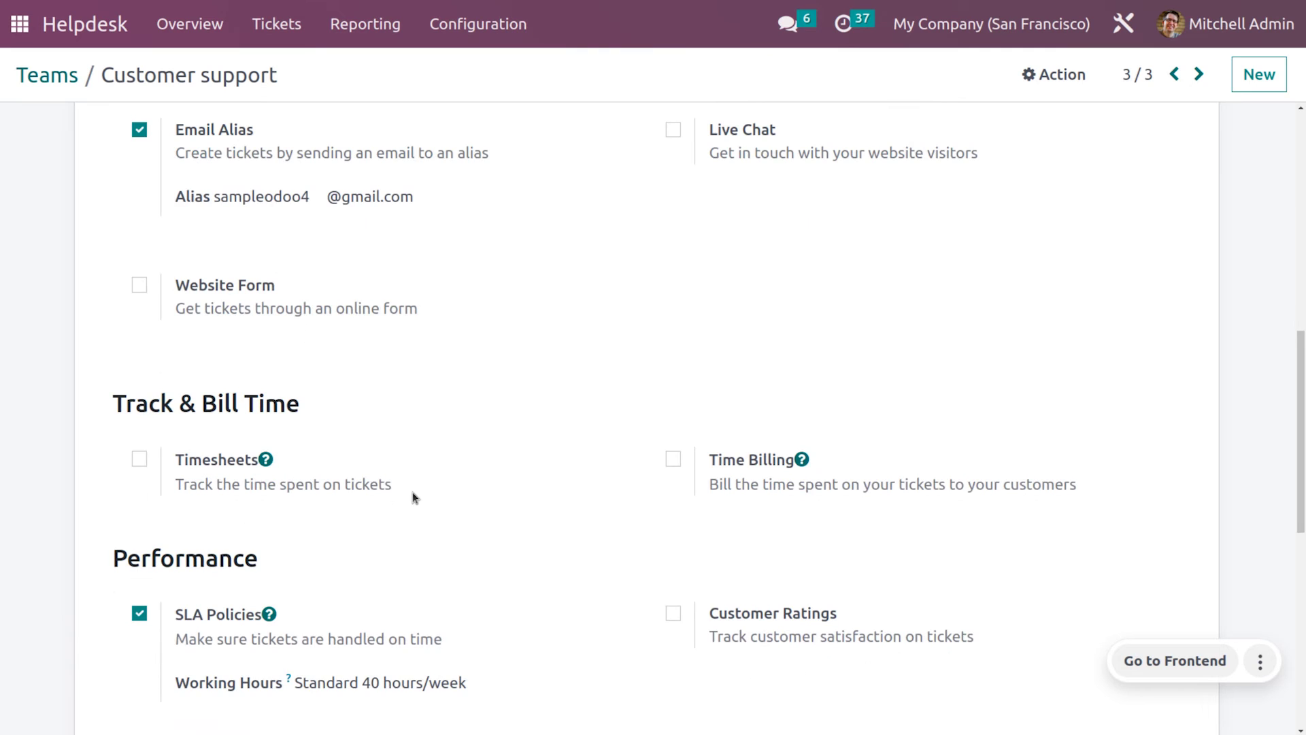
scroll(412, 492, up, 2)
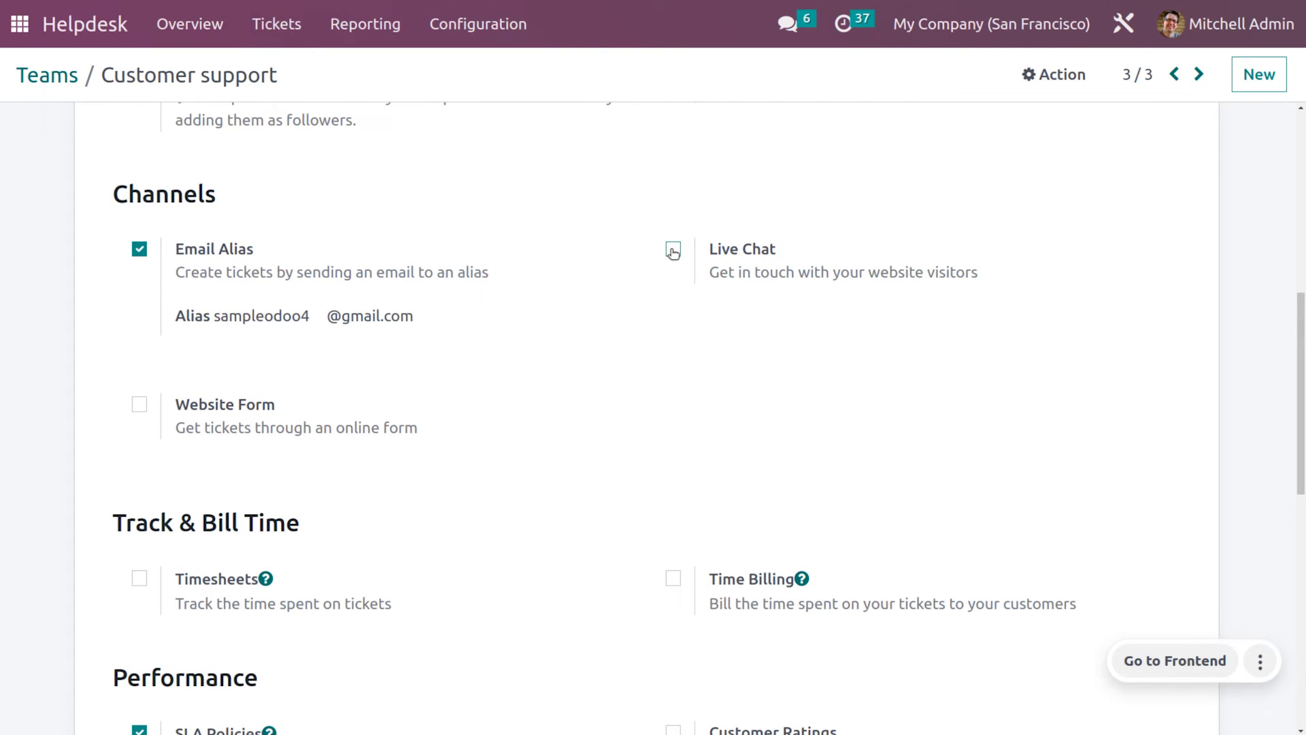
click(674, 254)
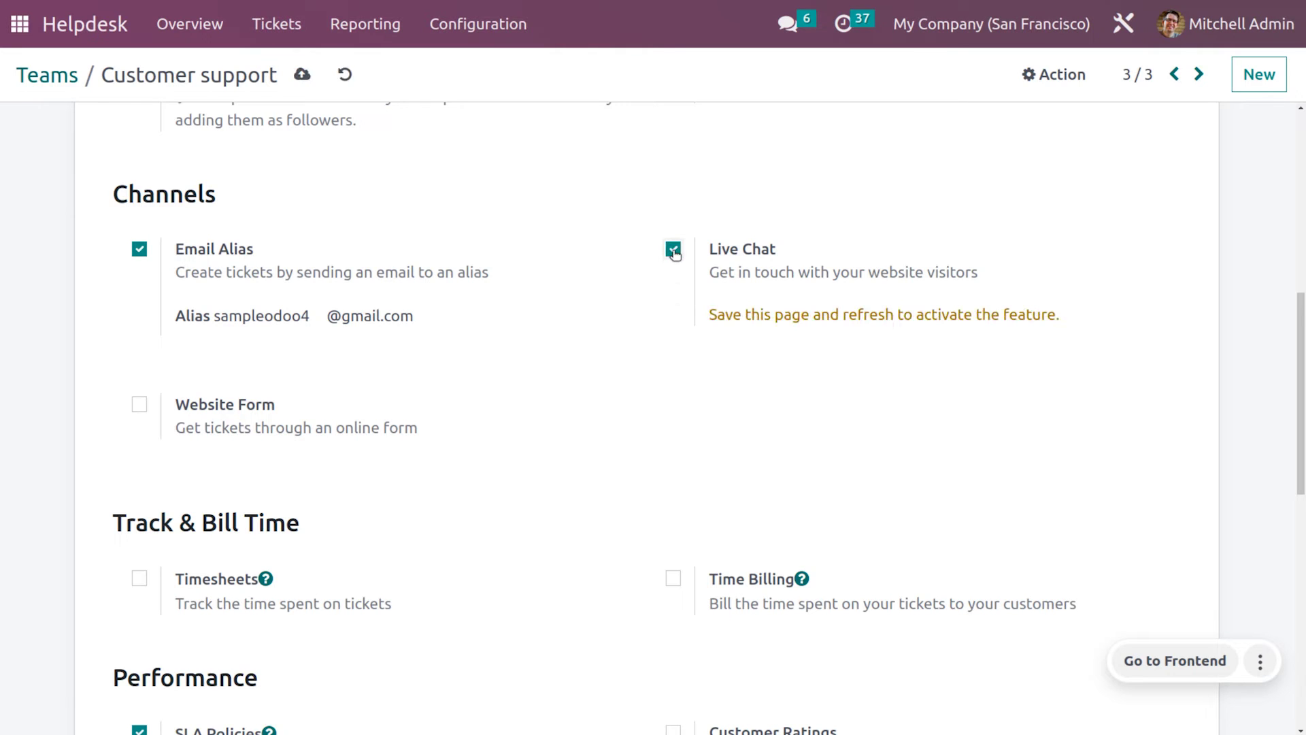
click(303, 75)
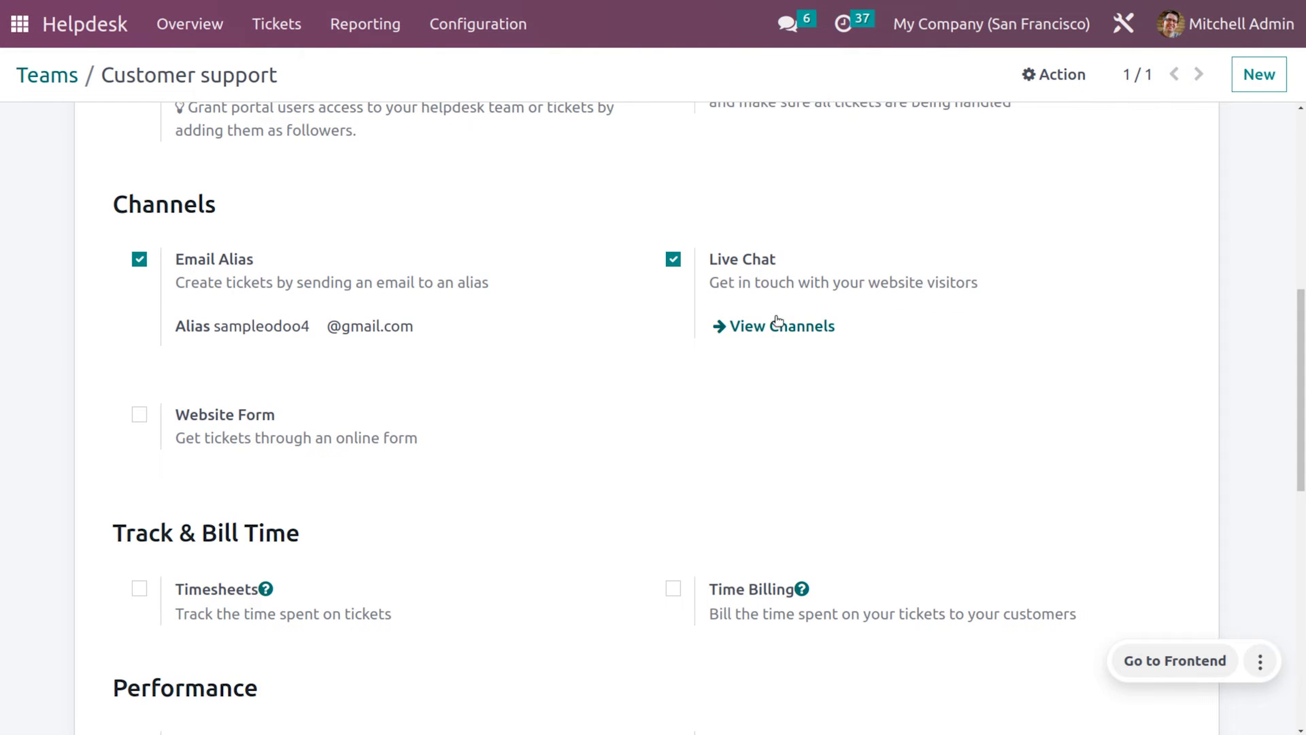
click(777, 323)
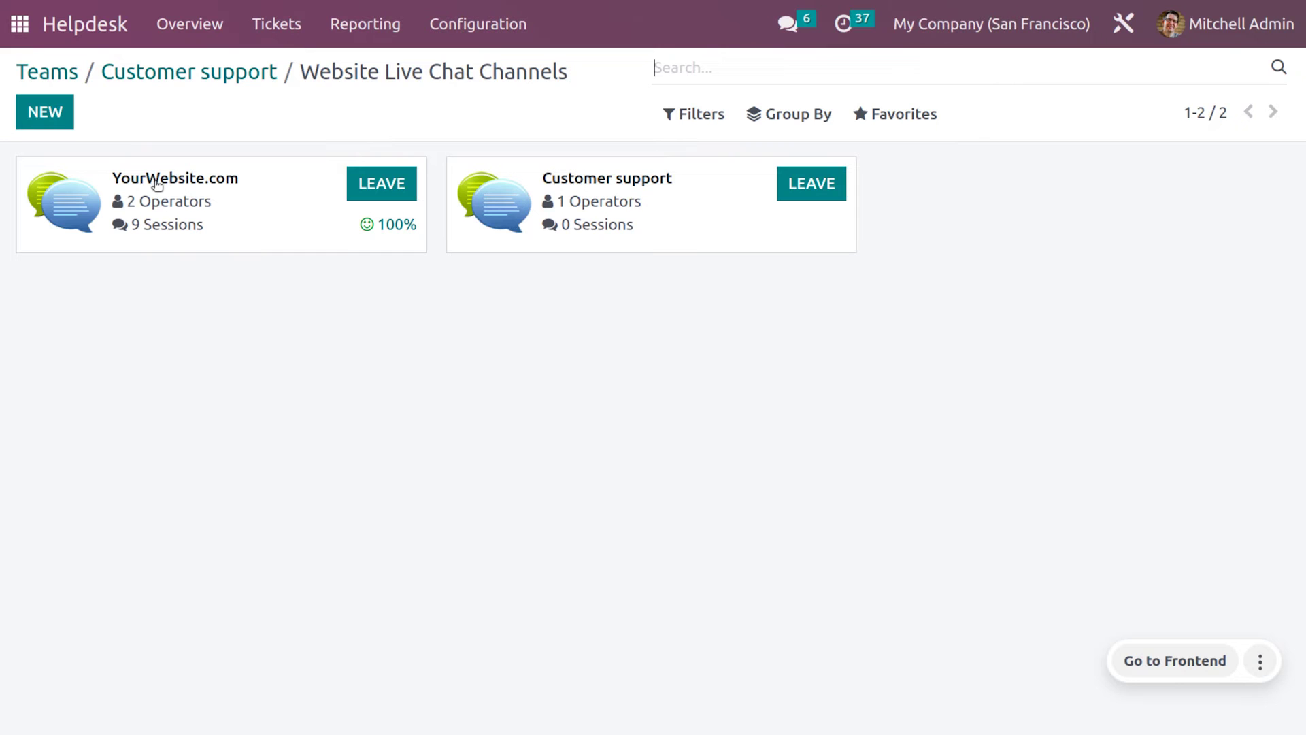
Create the live chat channel 'my channel' and add all five listed users as operators
click(58, 113)
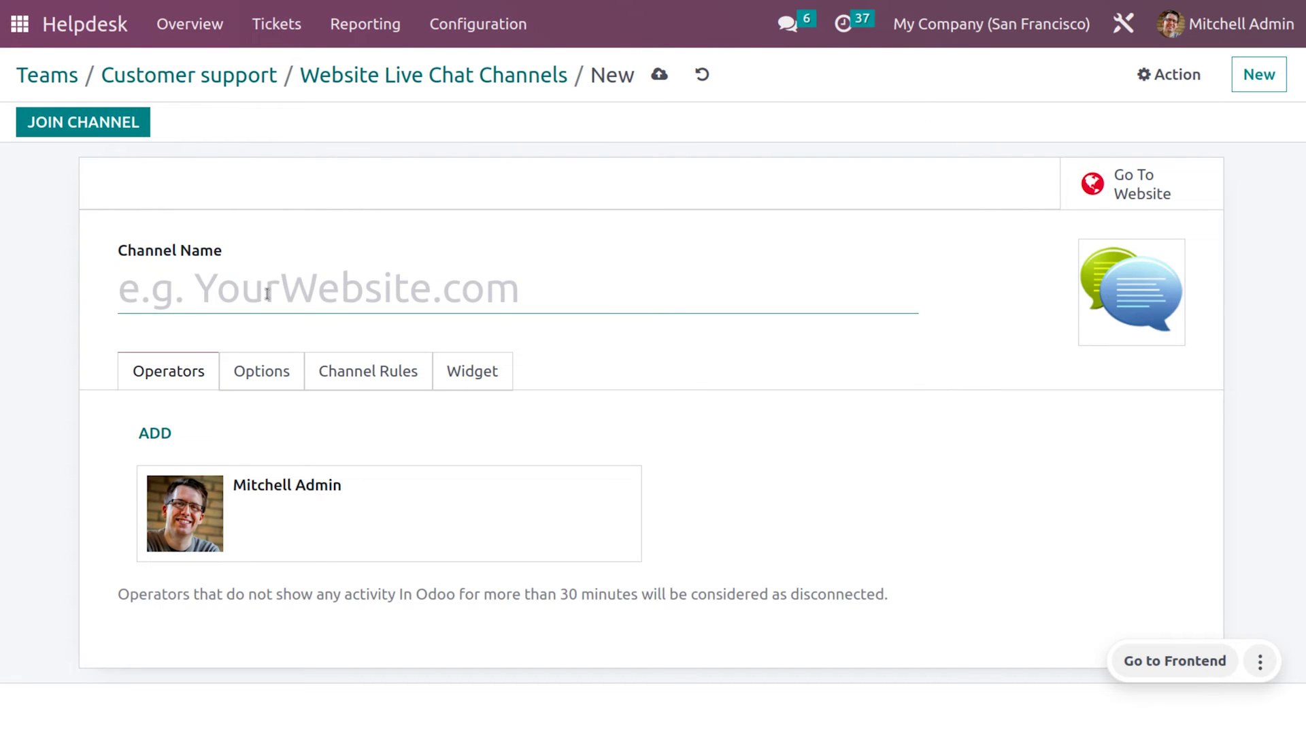
text(m)
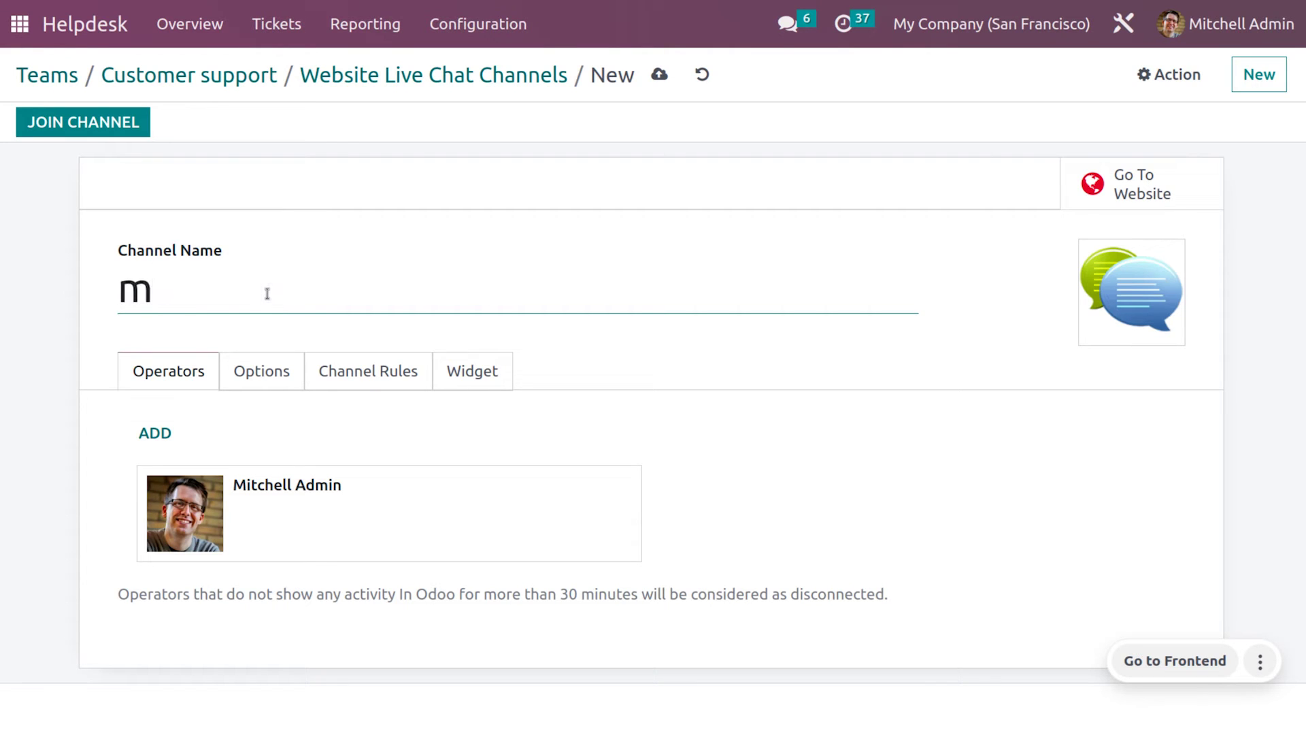
text(y channel)
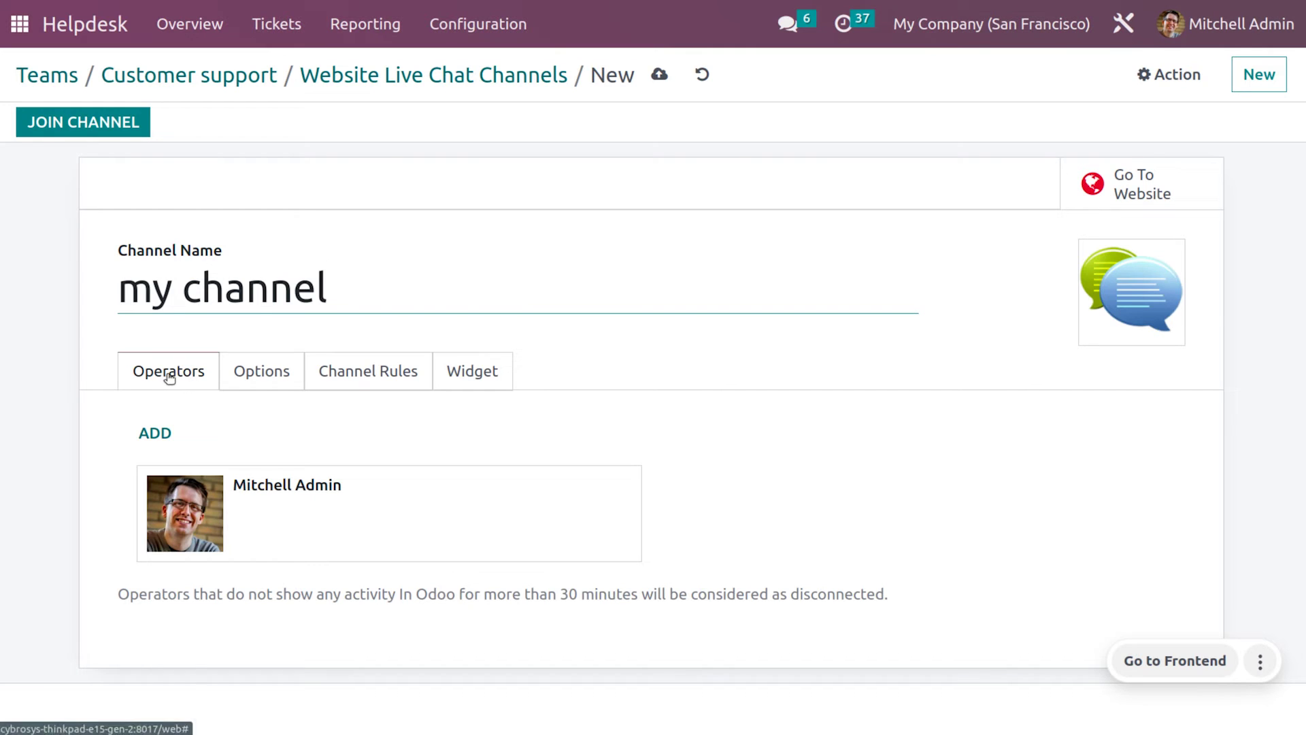
click(164, 434)
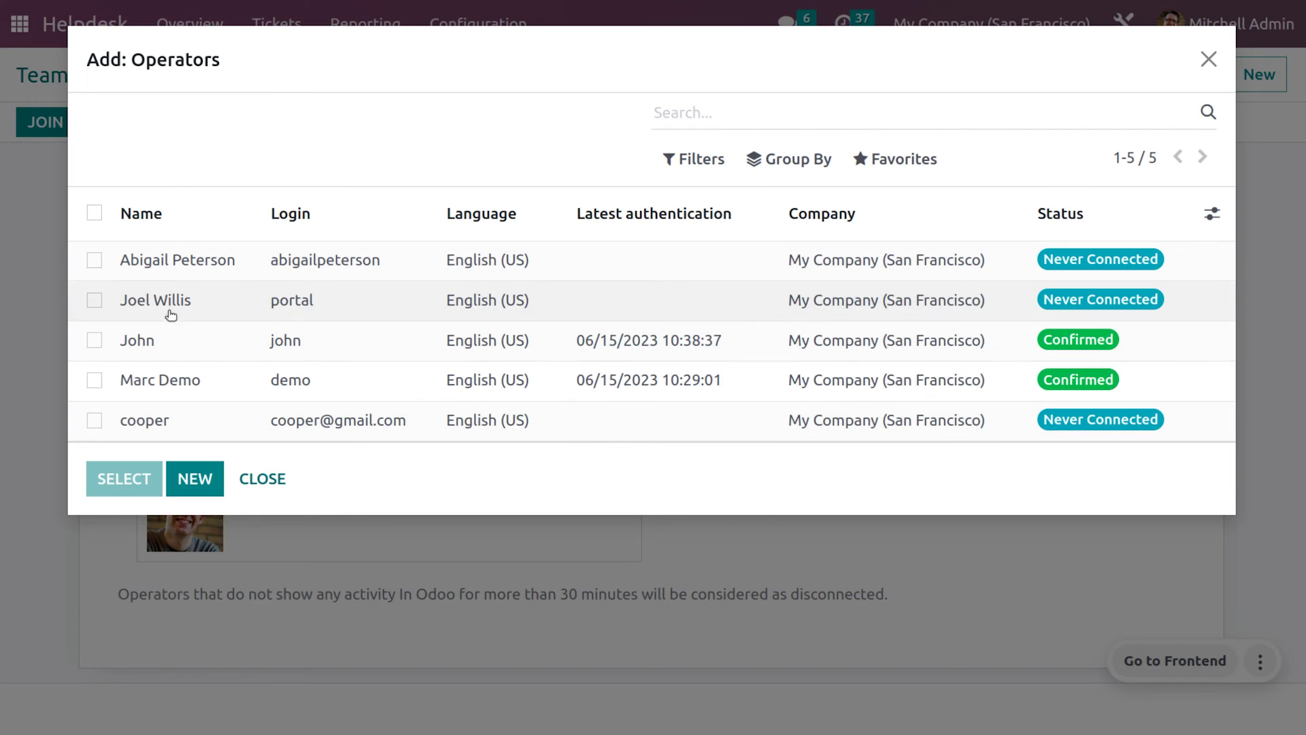
click(94, 215)
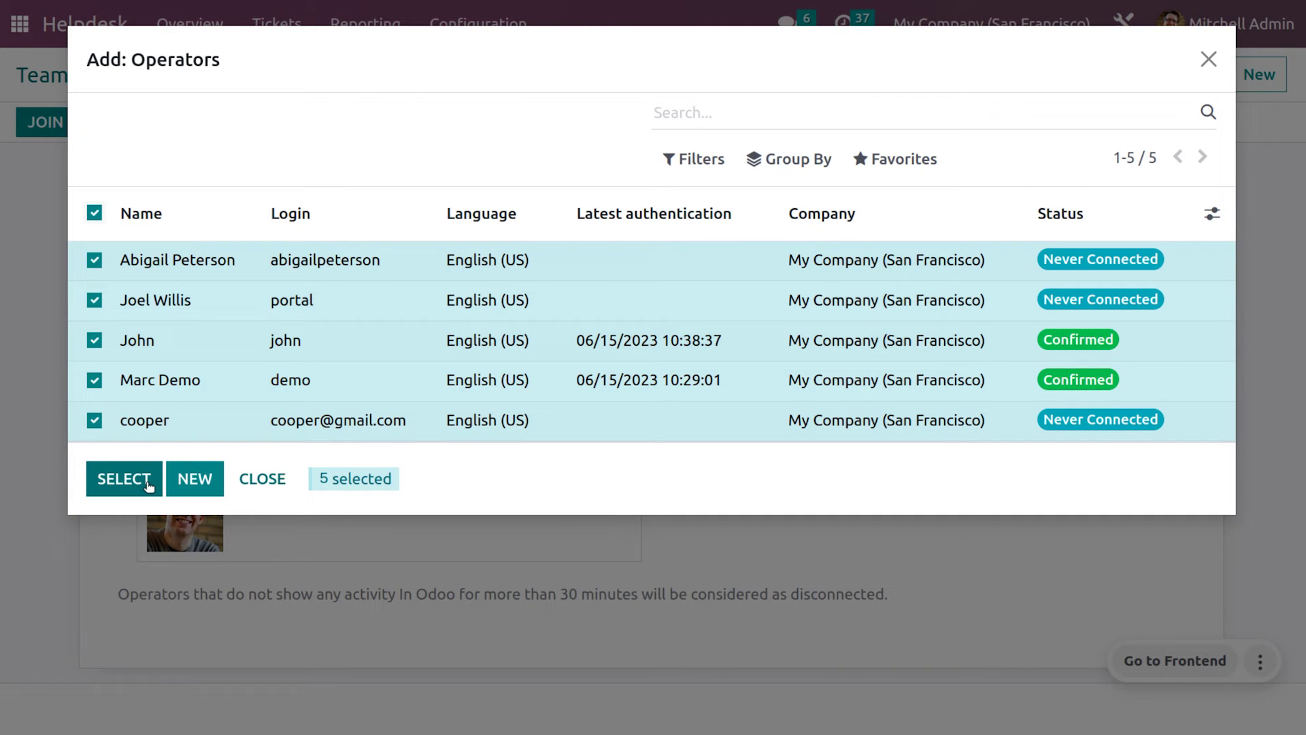
click(124, 478)
scroll(461, 557, down, 1)
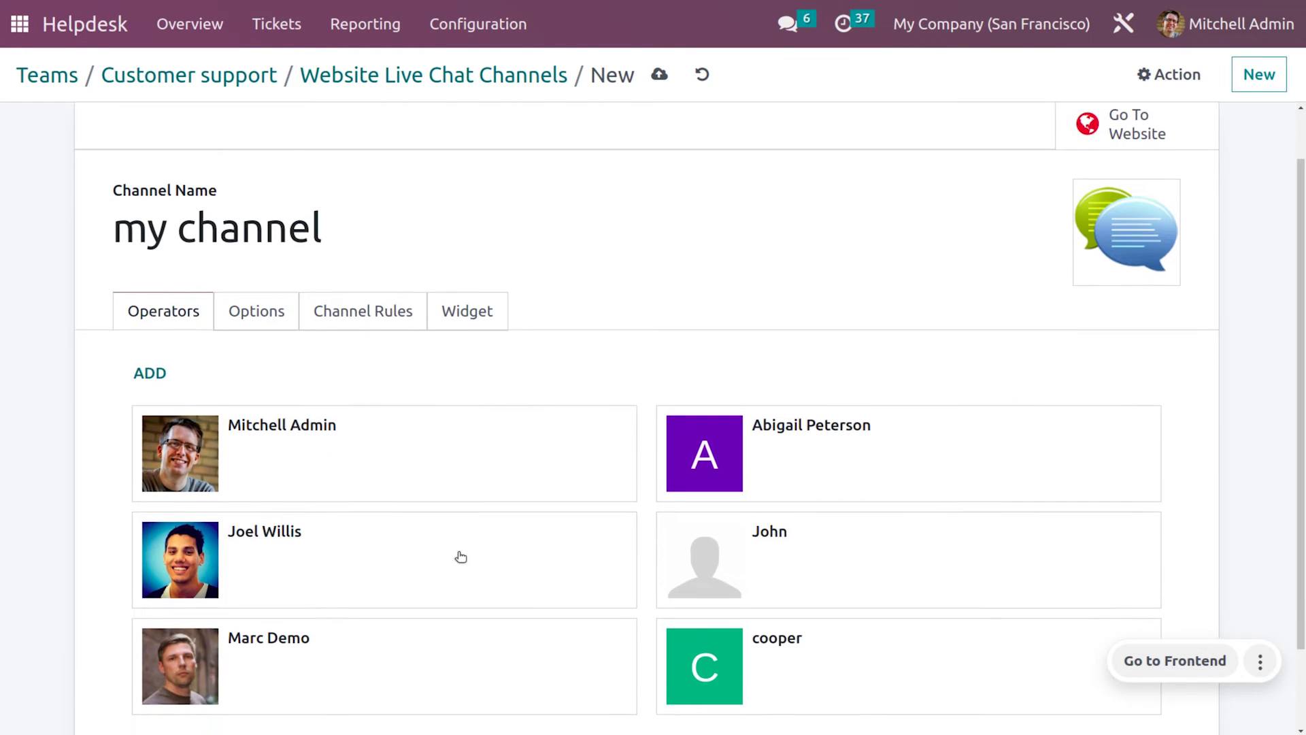
click(271, 326)
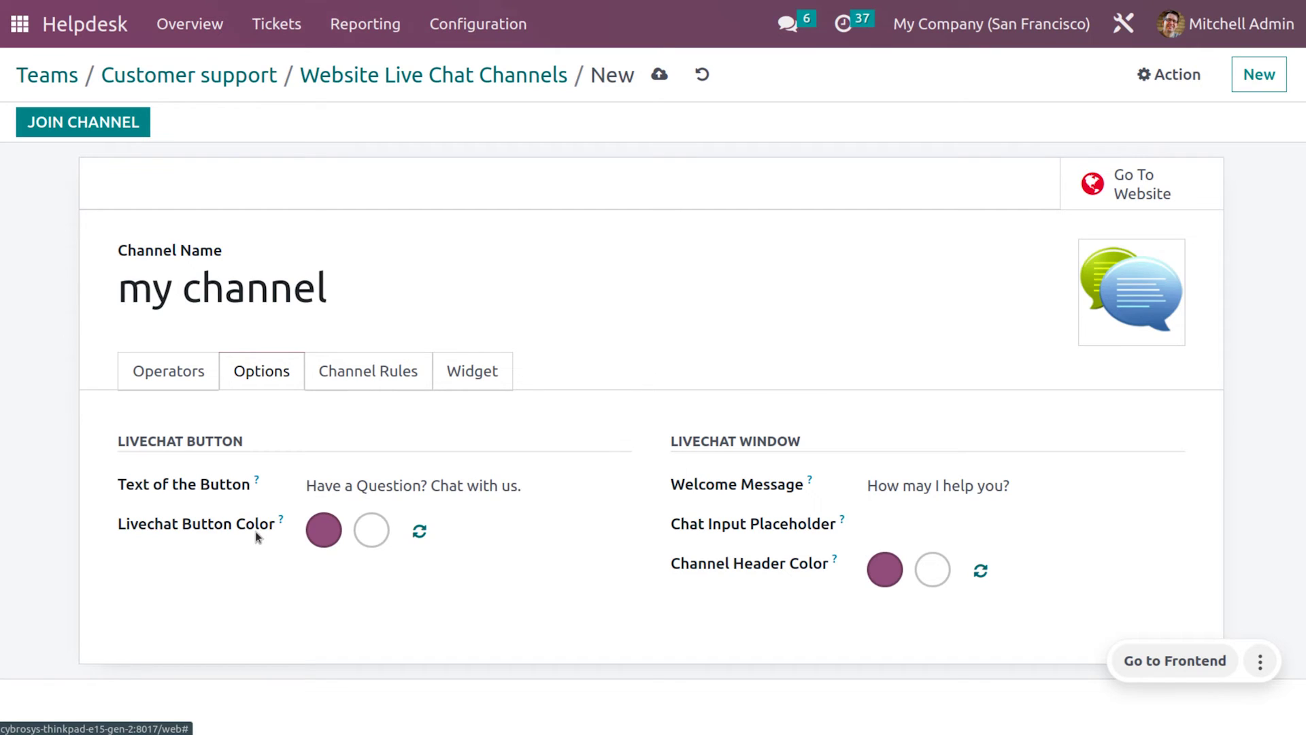
Reset the Livechat Button Color and set it to light red
click(420, 531)
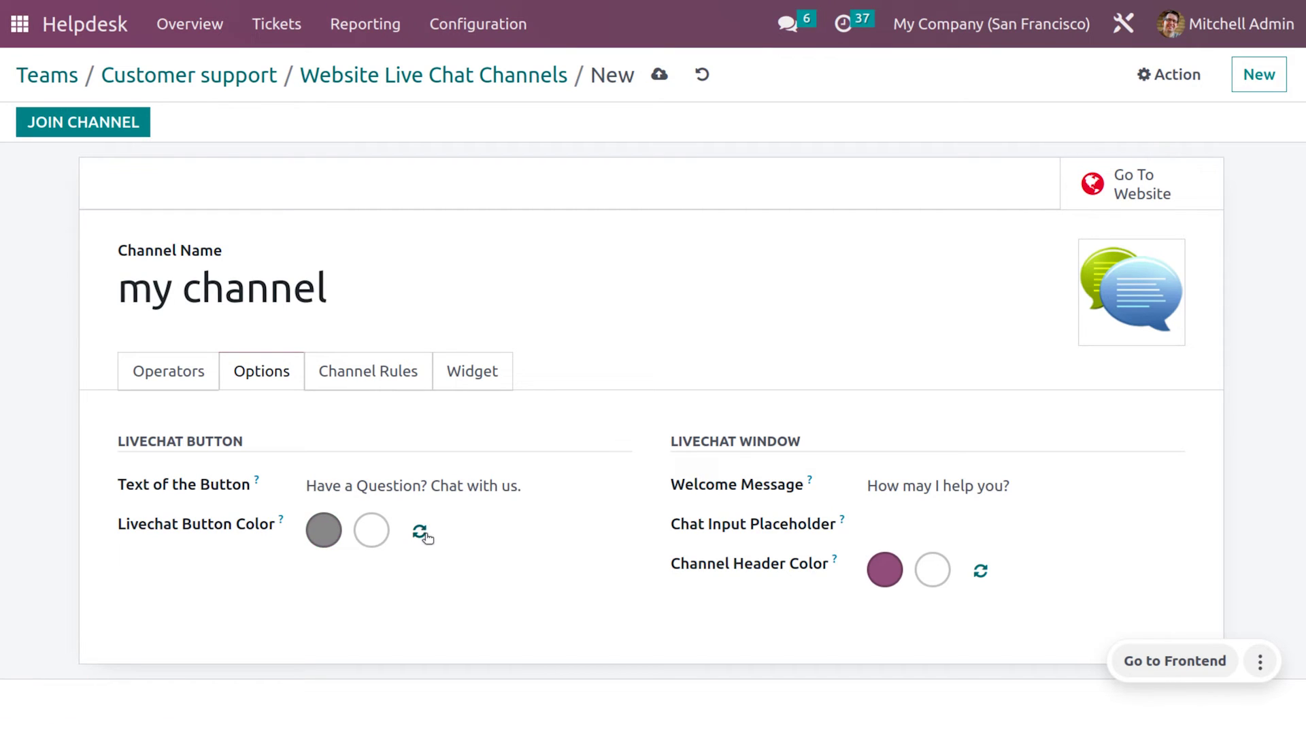
click(326, 534)
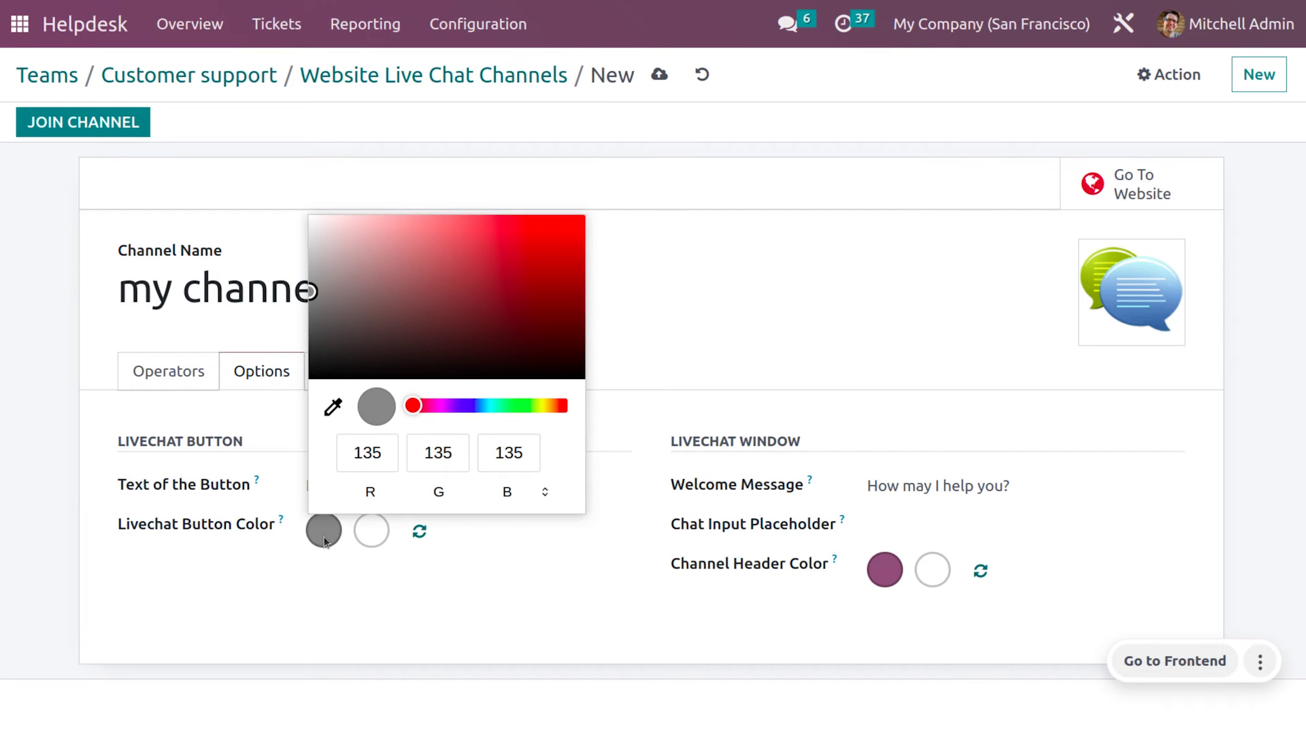
drag(308, 291, 437, 260)
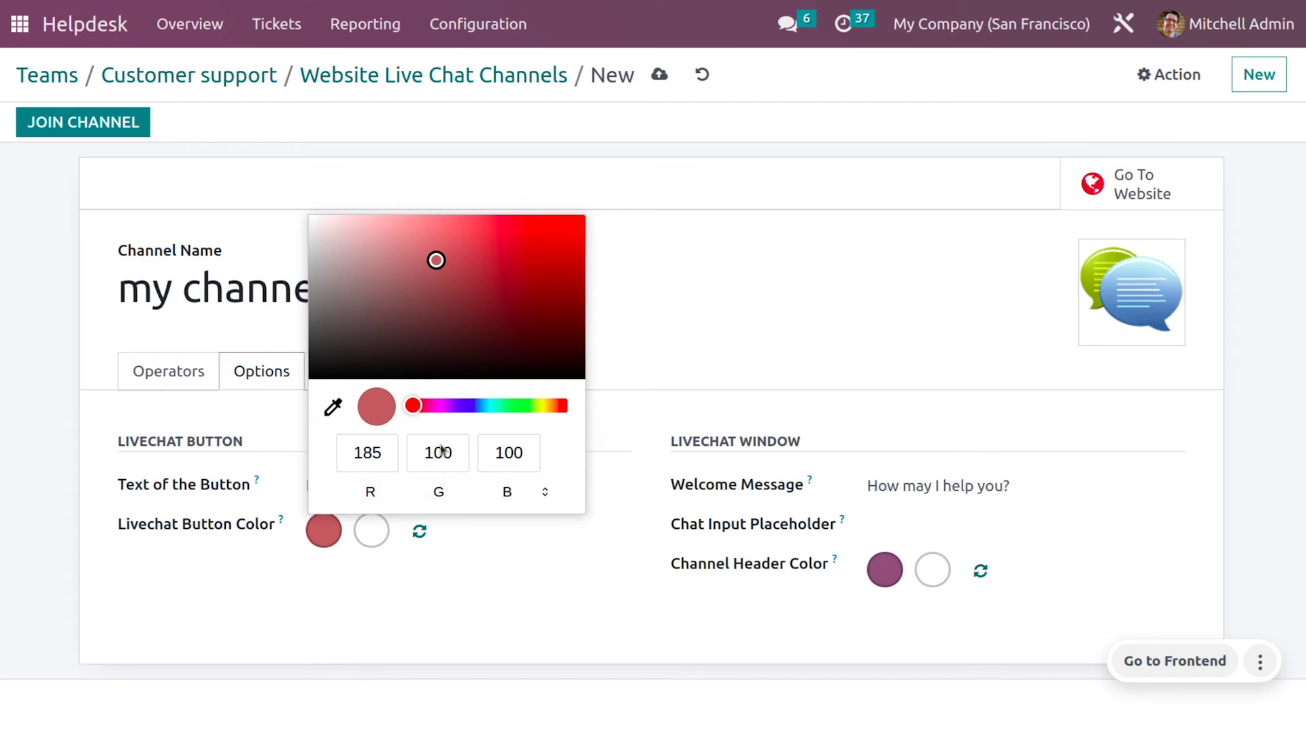
click(488, 561)
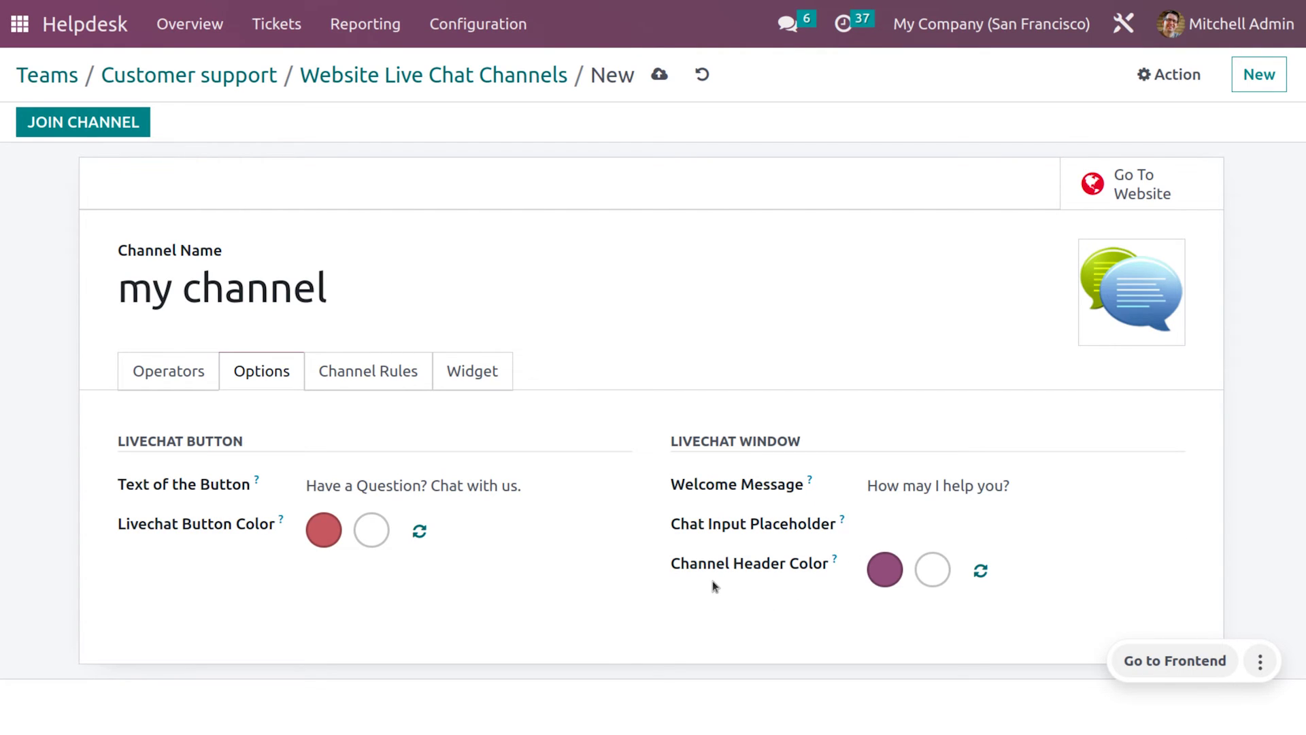
Set the Channel Header Color to light pink (202, 160, 191), save, and go to the website
click(887, 570)
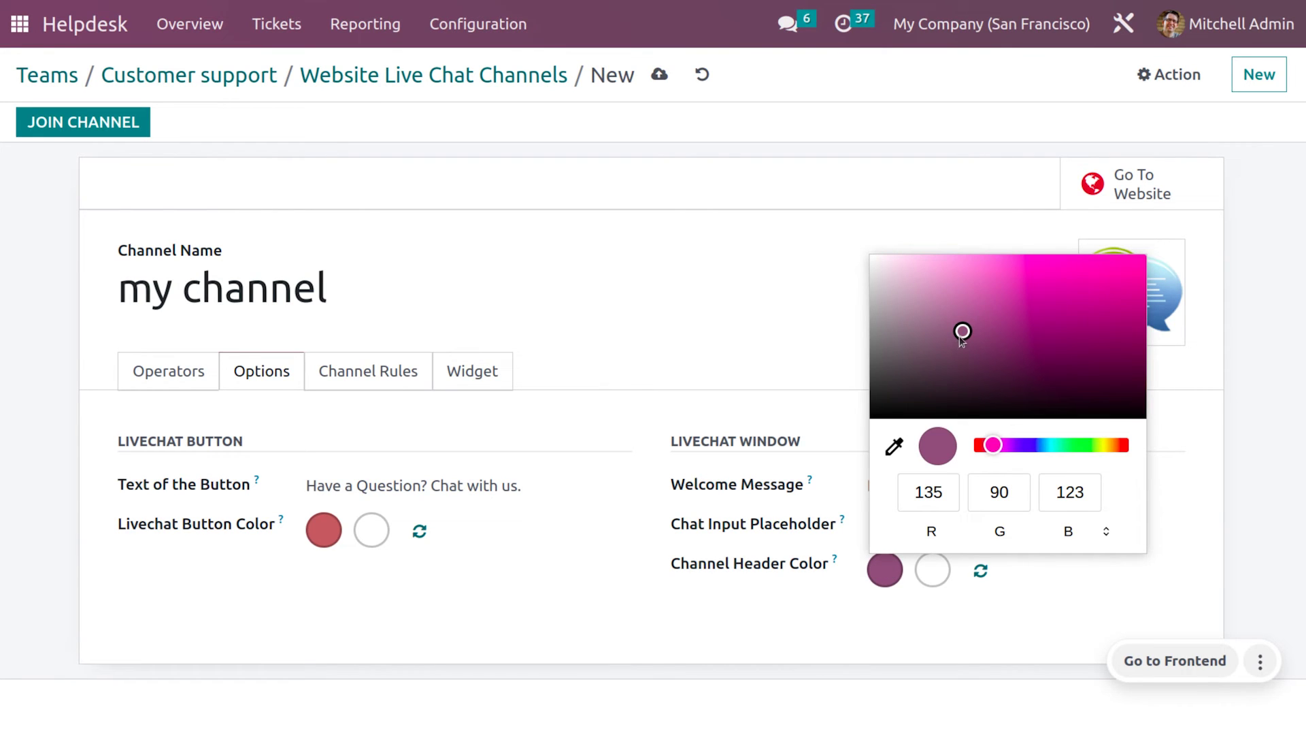
drag(962, 332, 920, 294)
click(789, 315)
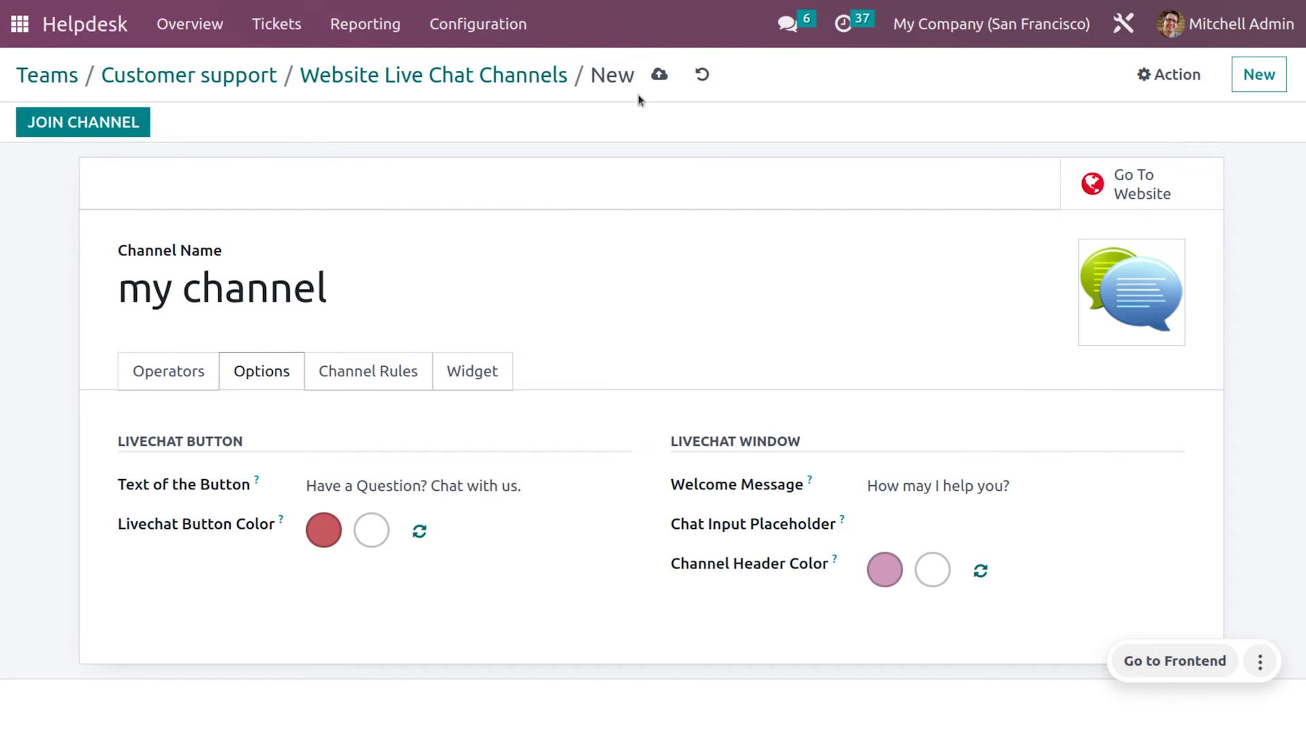
click(658, 76)
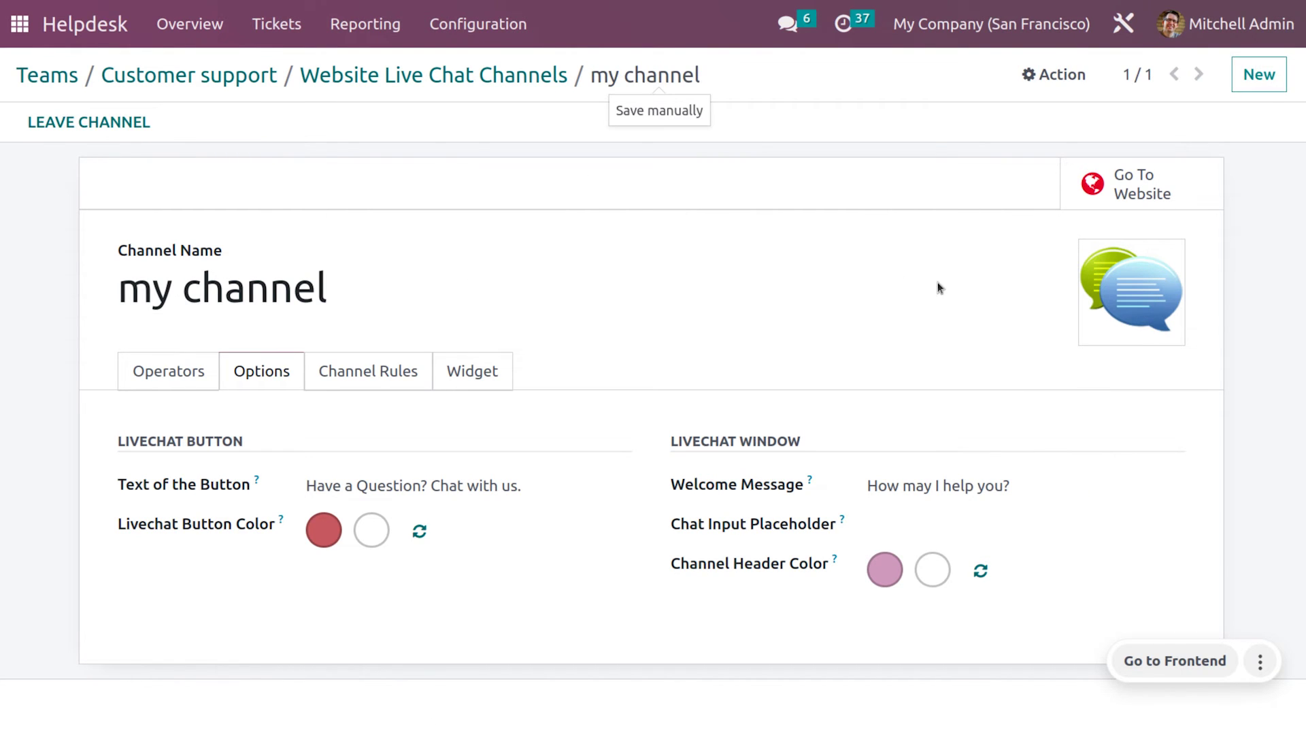
click(1127, 181)
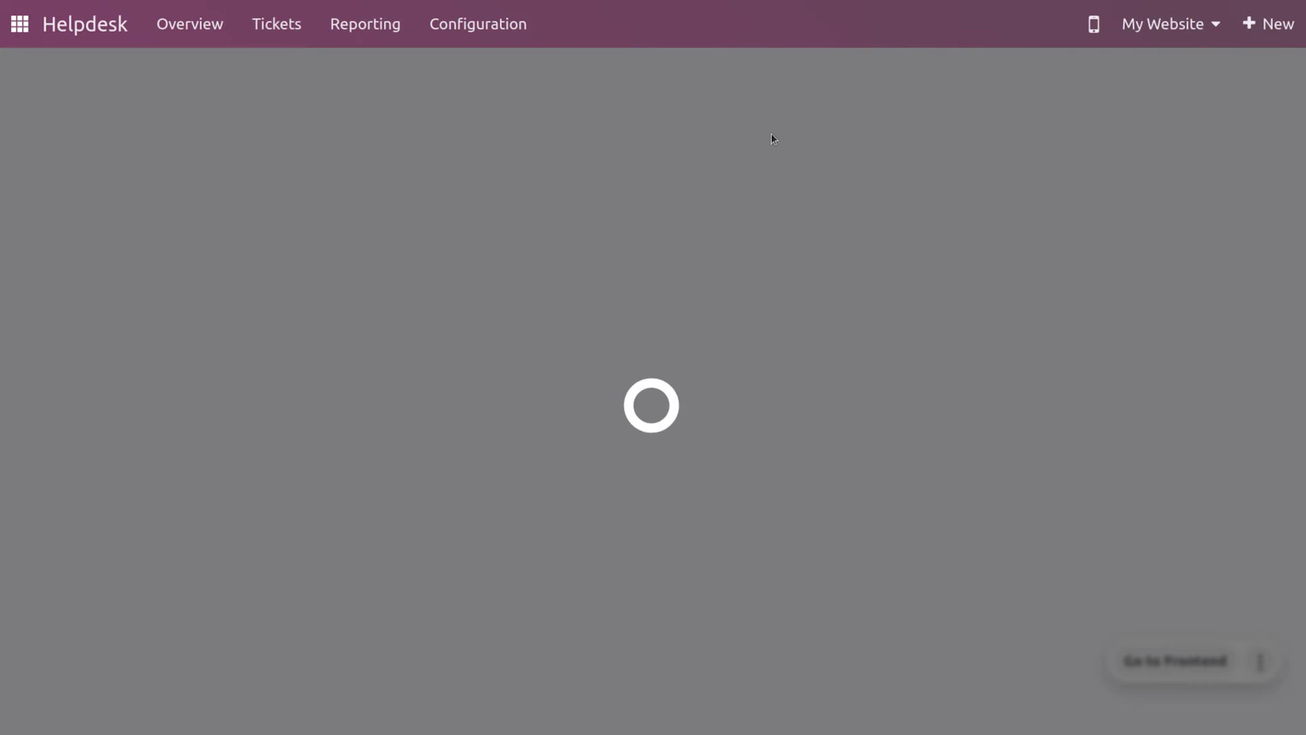
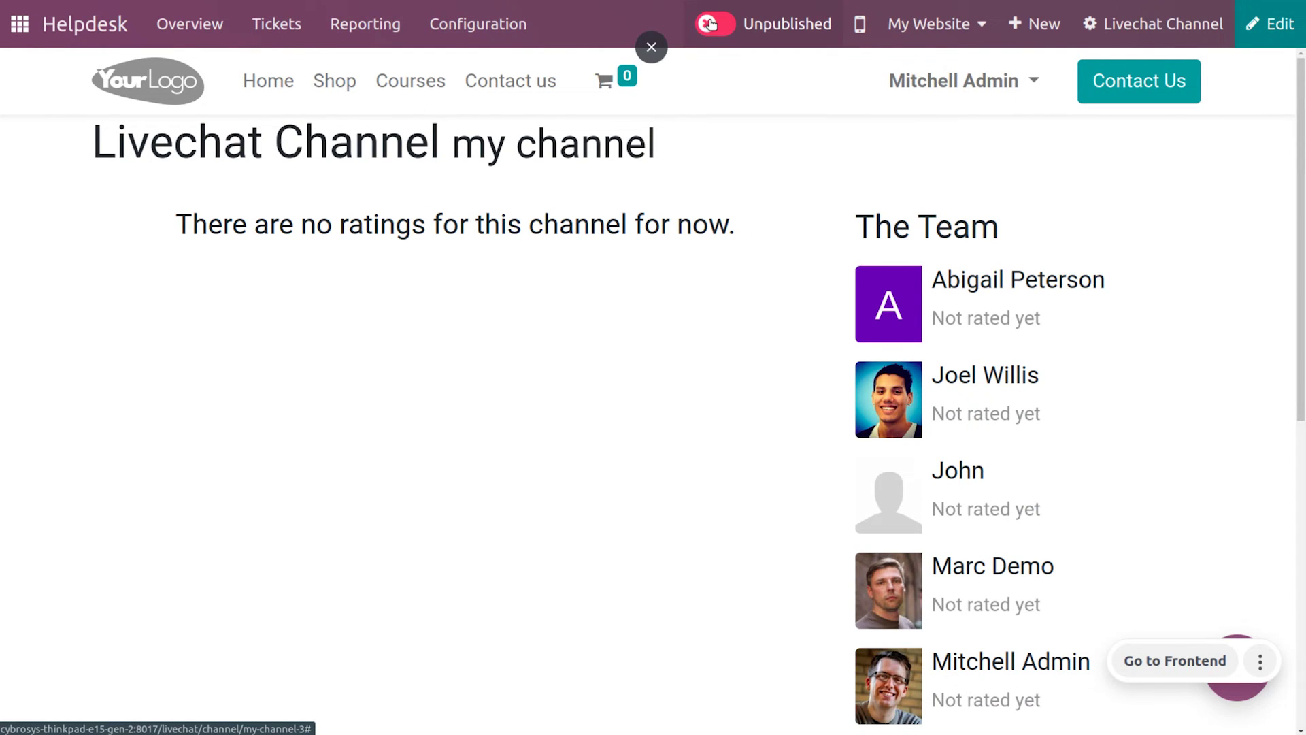
Publish the 'my channel' livechat page and return to its backend settings form
click(709, 24)
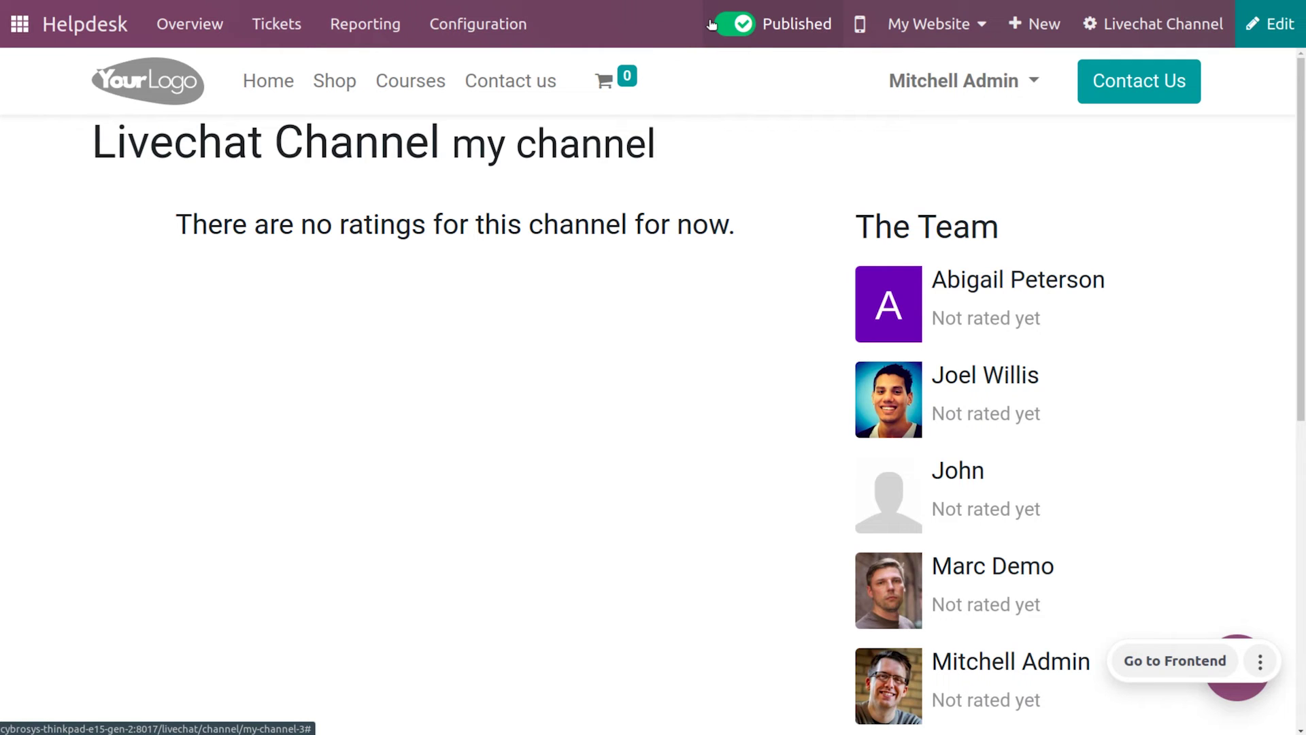
click(1152, 25)
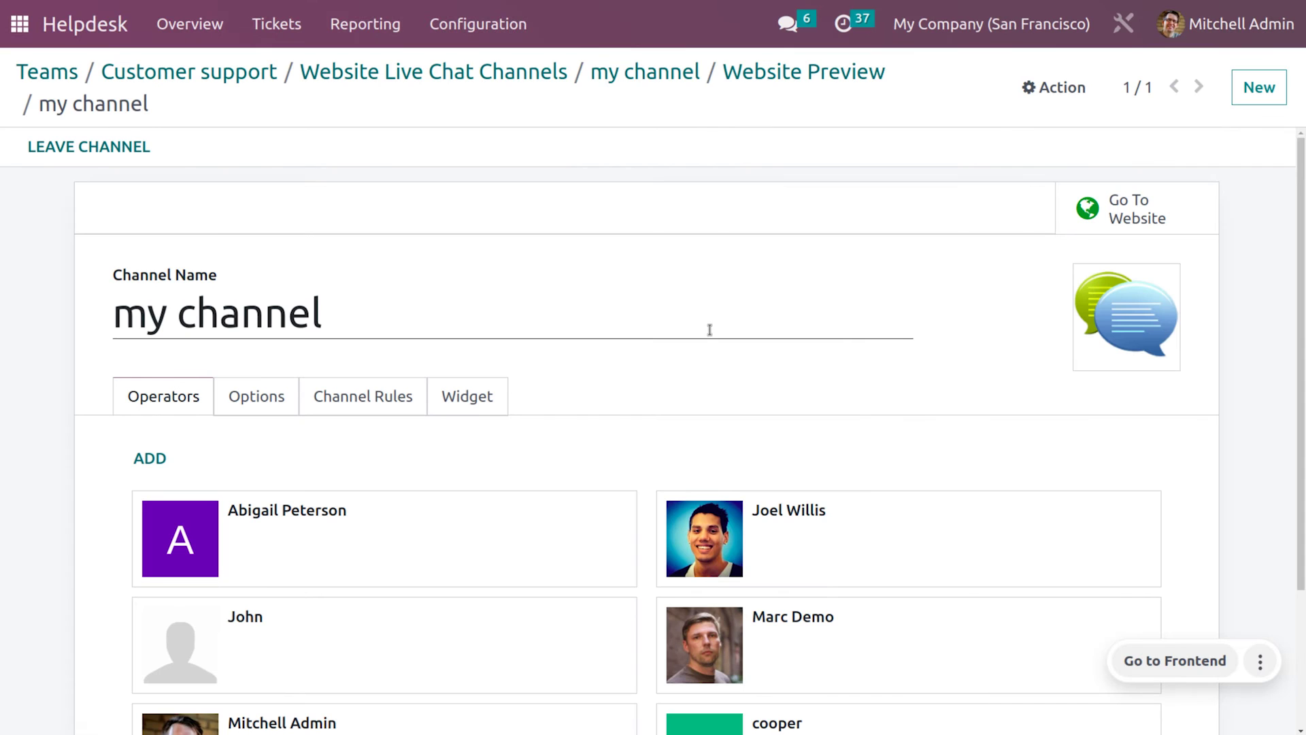
Show the Channel Rules section of 'my channel' and start a new rule
click(368, 403)
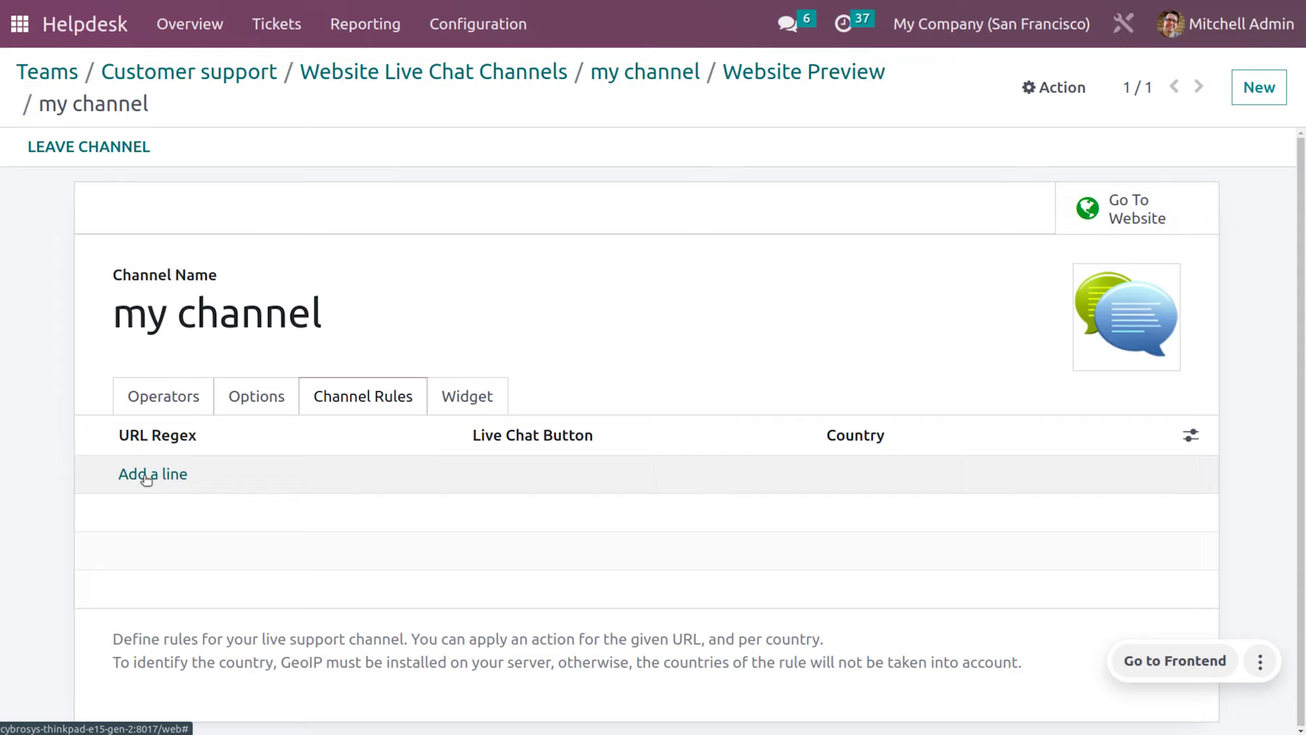
click(146, 475)
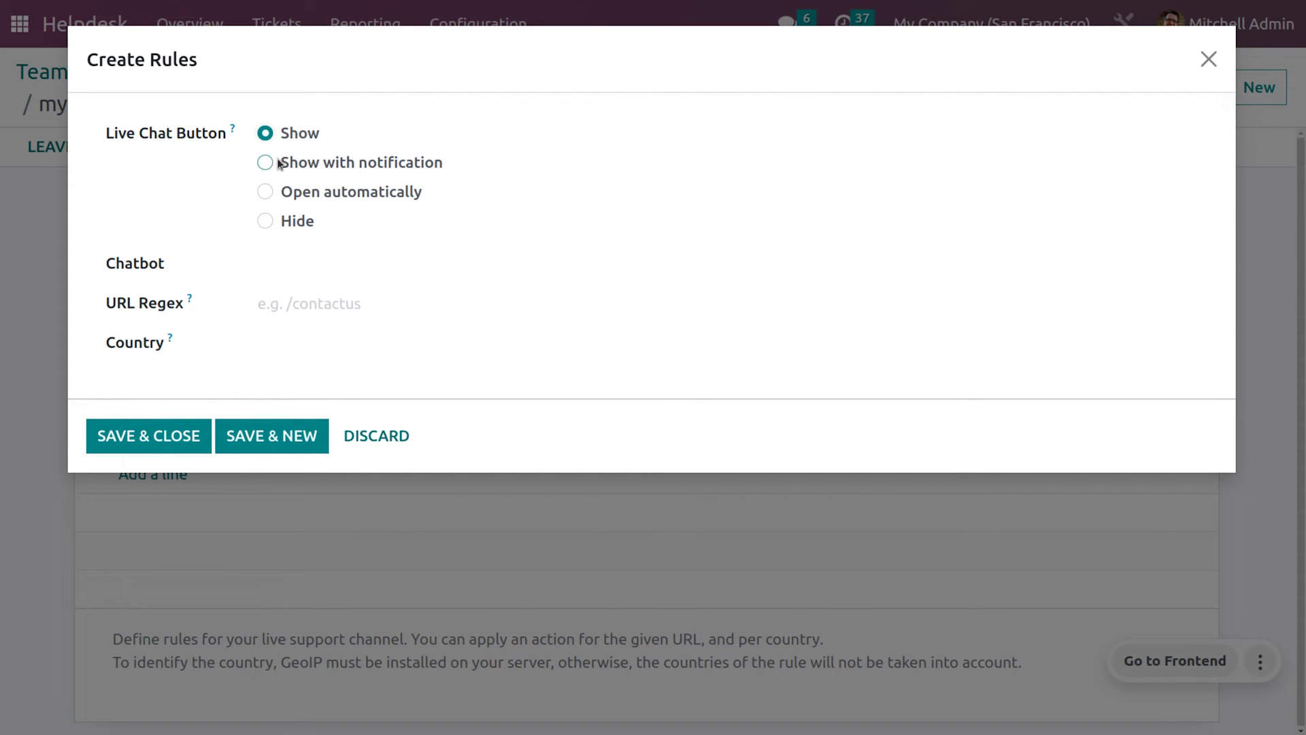
Save a rule that auto-opens the chat with Welcome Bot after 1 second, no country restriction
click(265, 192)
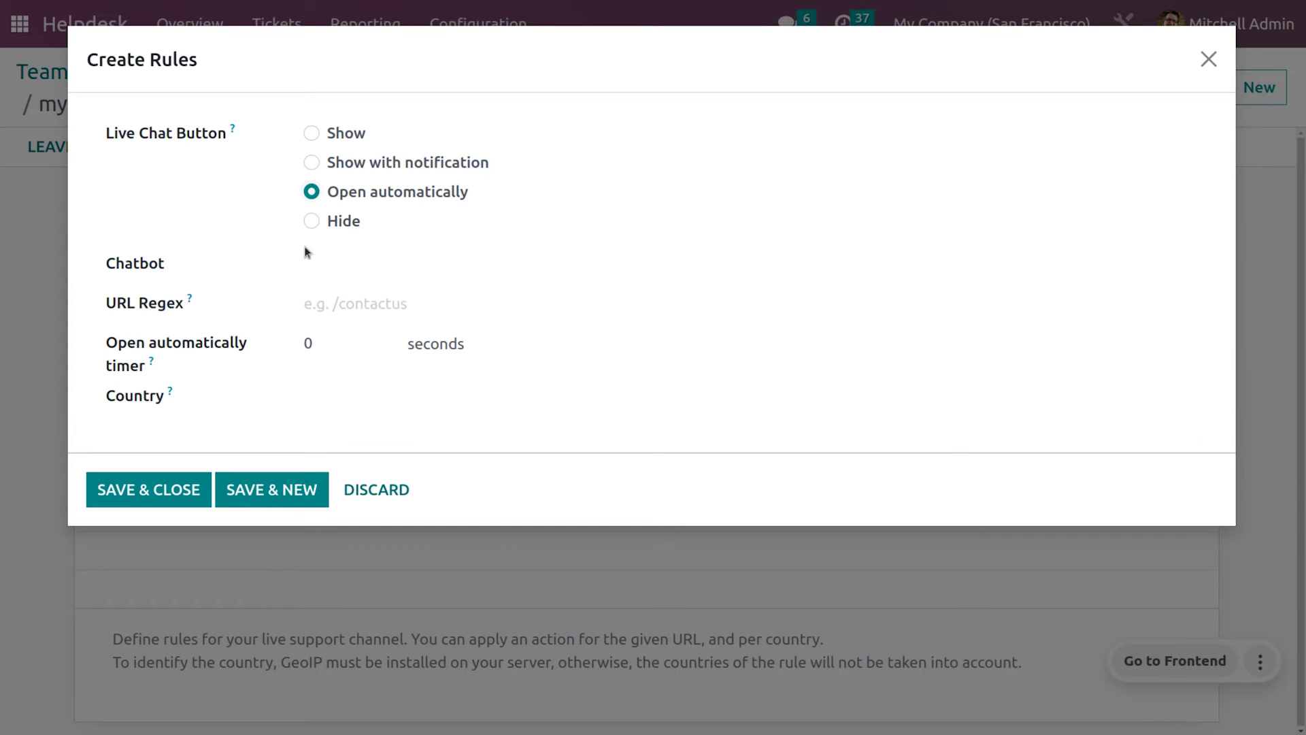
click(317, 266)
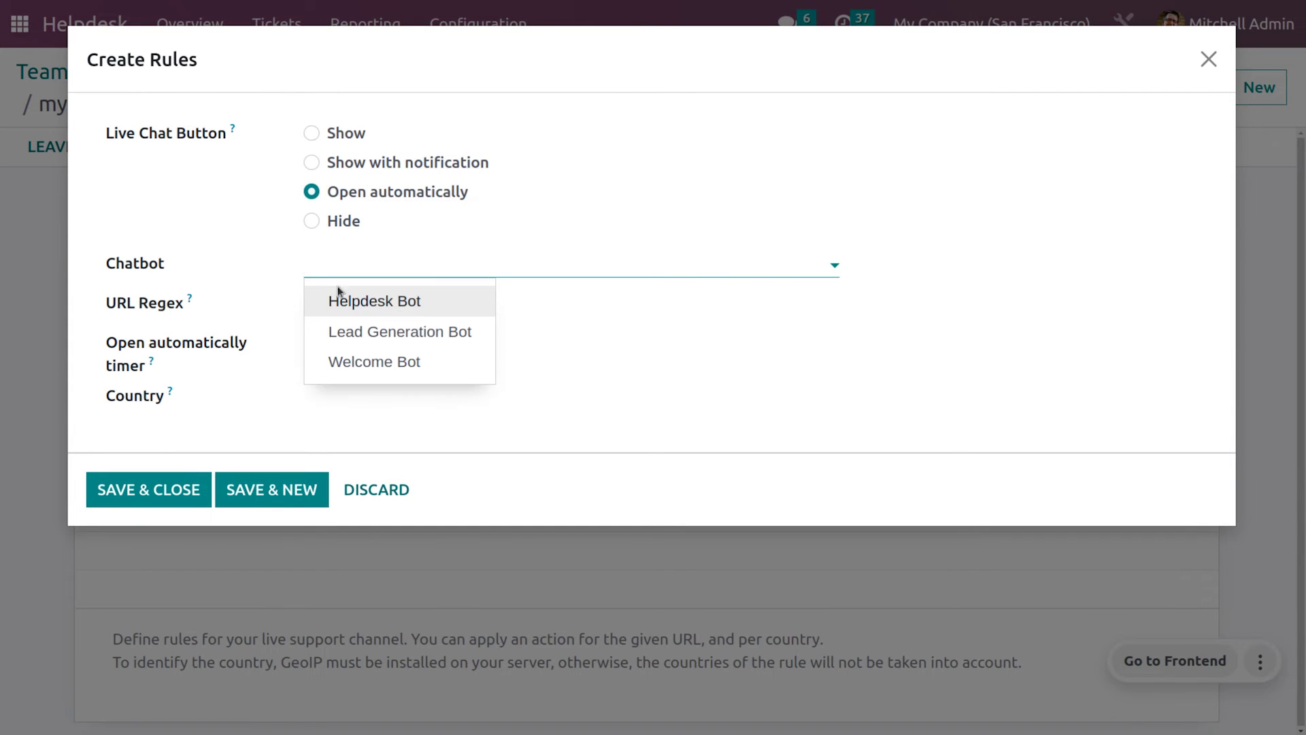
click(378, 362)
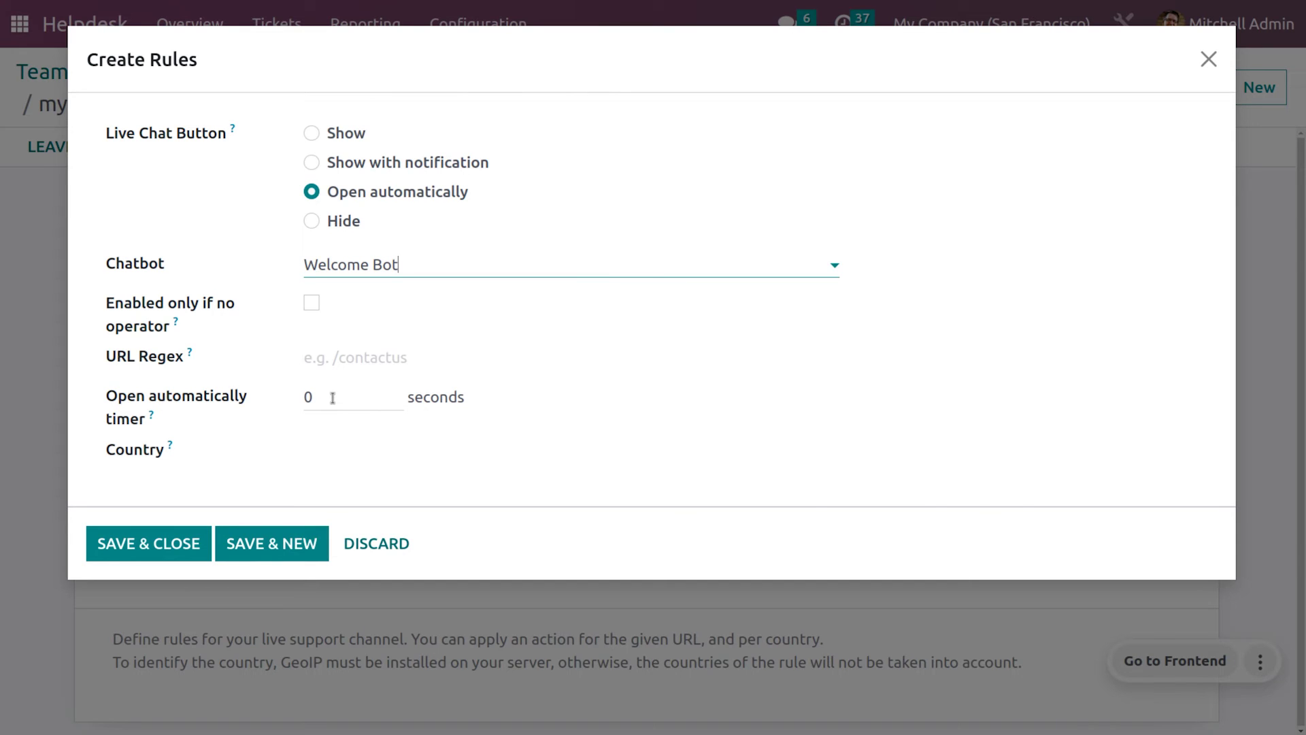
click(333, 398)
key(BackSpace)
text(1)
click(371, 453)
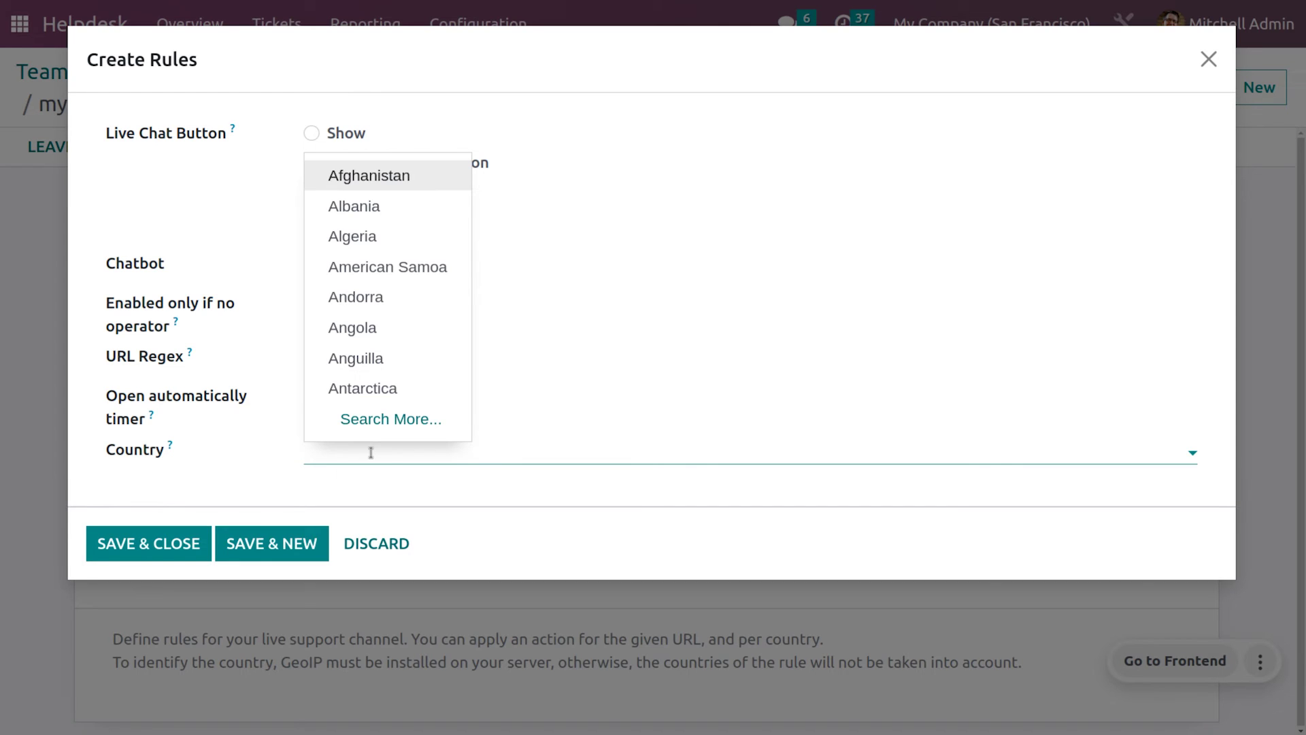
click(231, 498)
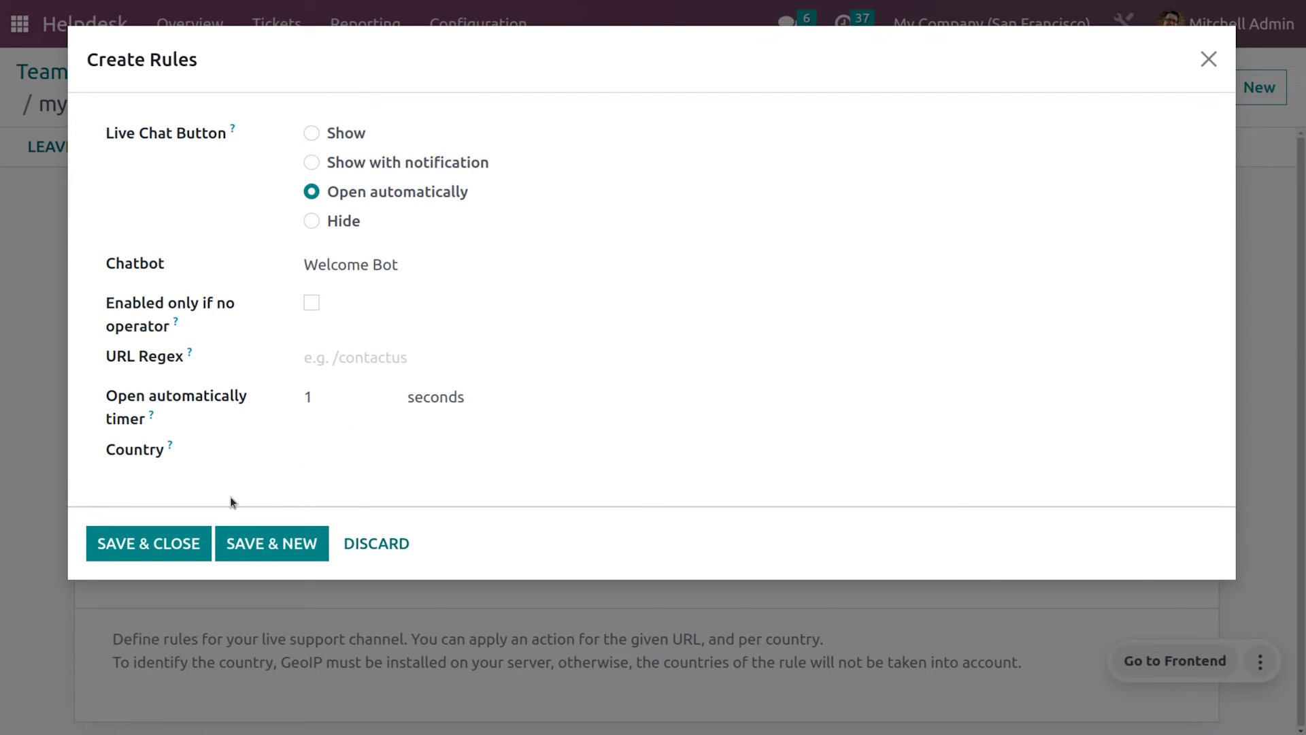
click(135, 545)
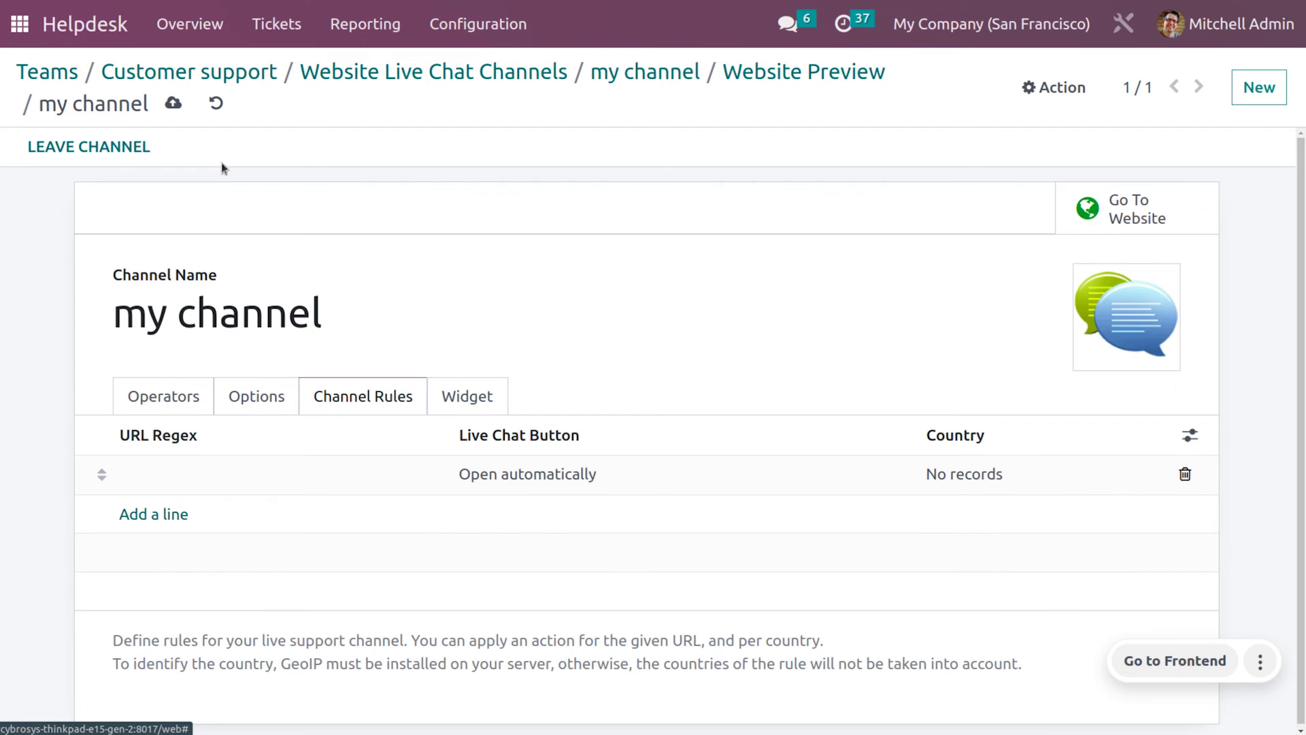
Save the 'my channel' settings and view its website live chat widget code
click(170, 106)
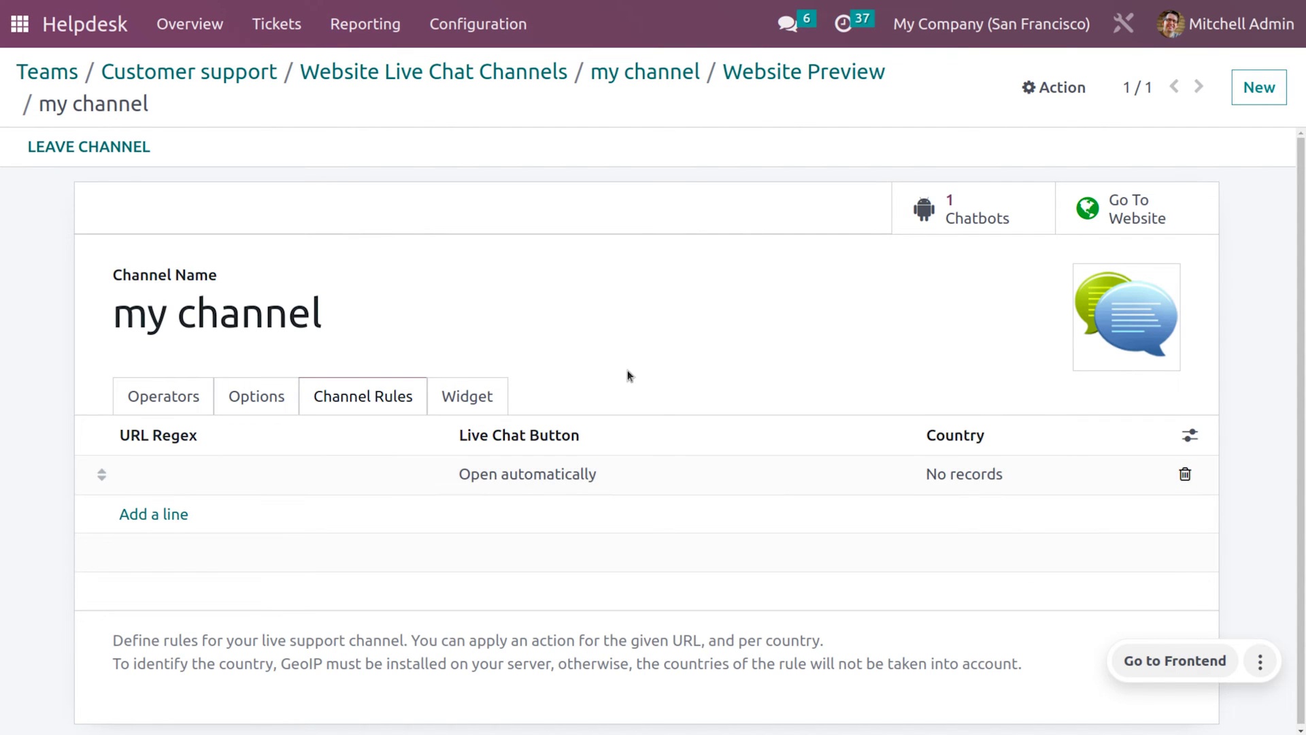
click(448, 404)
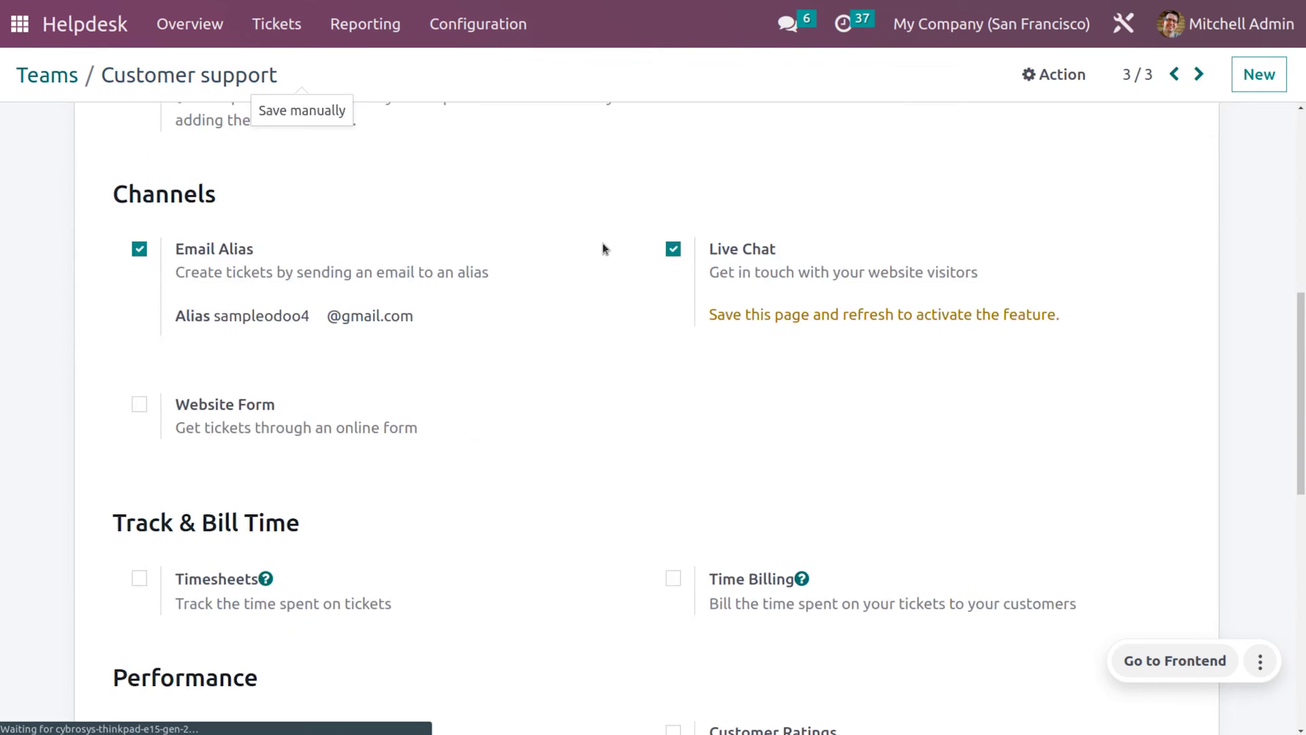
scroll(603, 247, up, 5)
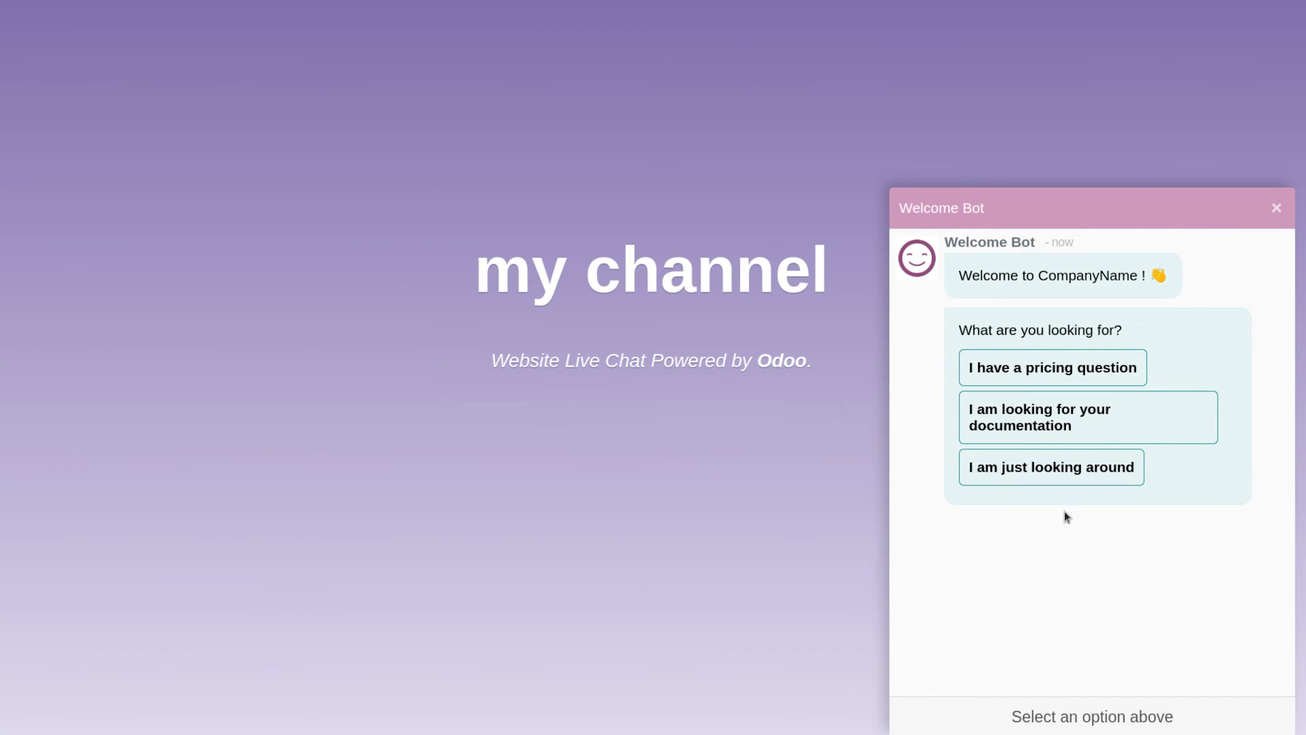
Answer Welcome Bot with 'I am just looking around', restart the conversation, then close the chat
click(1040, 484)
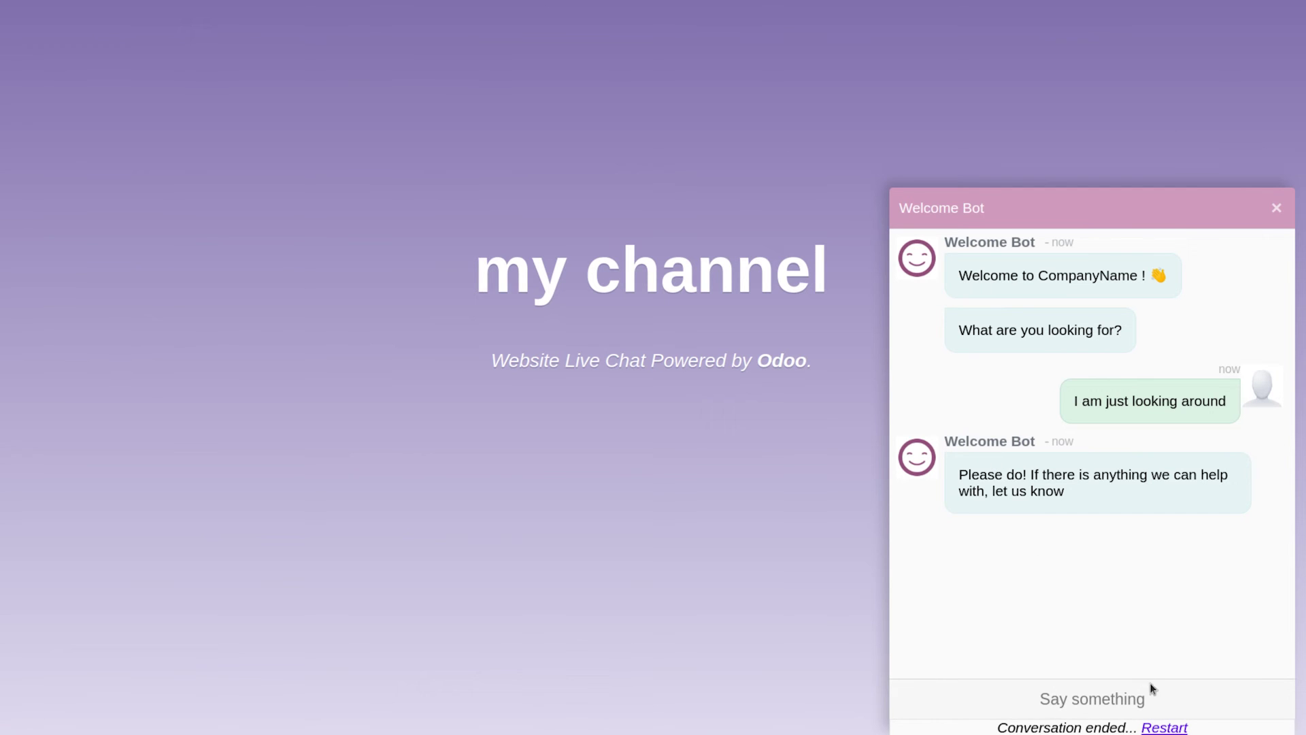
click(1154, 728)
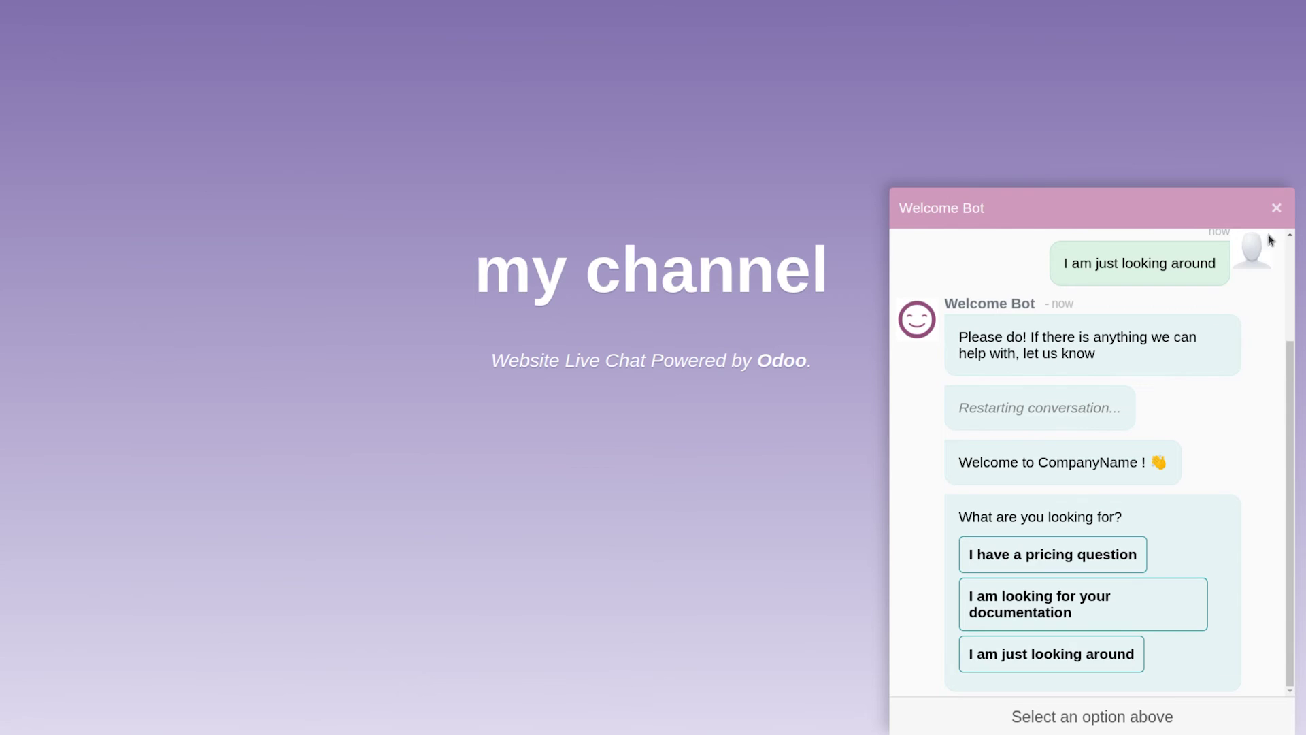
click(1276, 206)
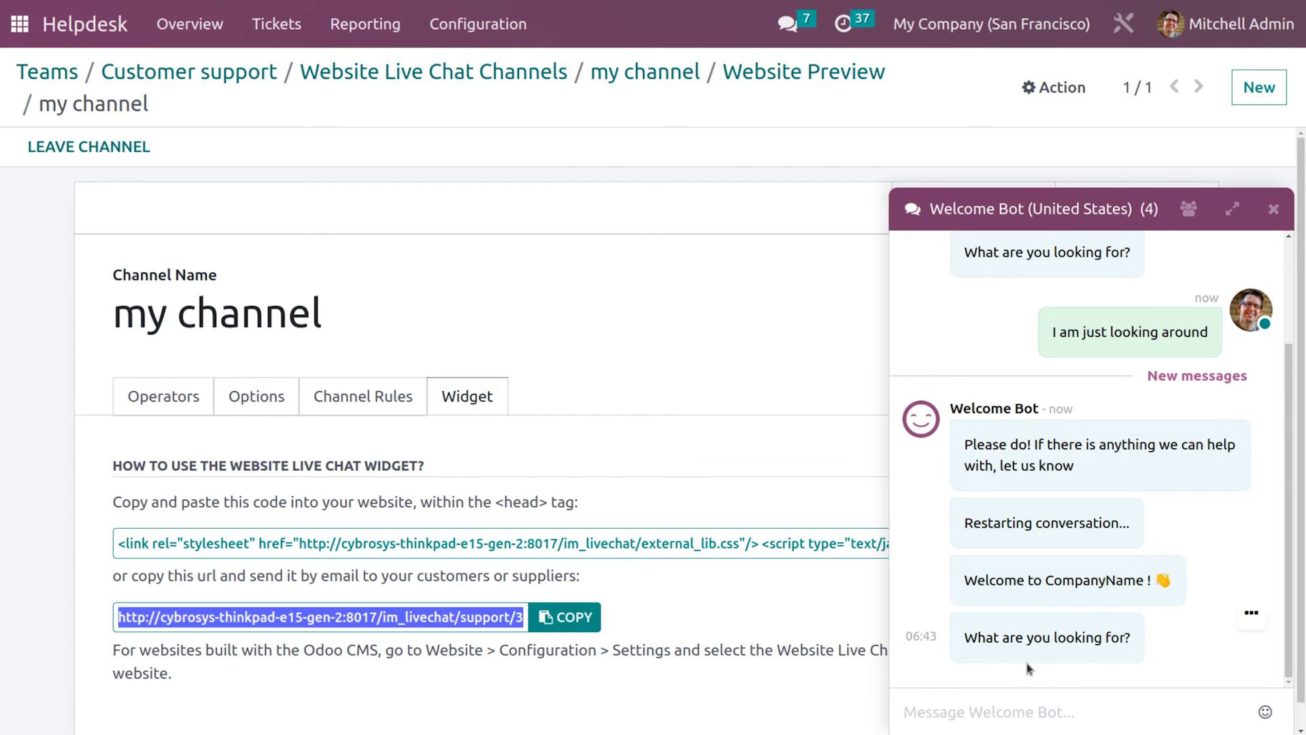
Send '/helpdesk demo ticket' in the chat to create ticket 'demo ticket' (#25)
click(972, 700)
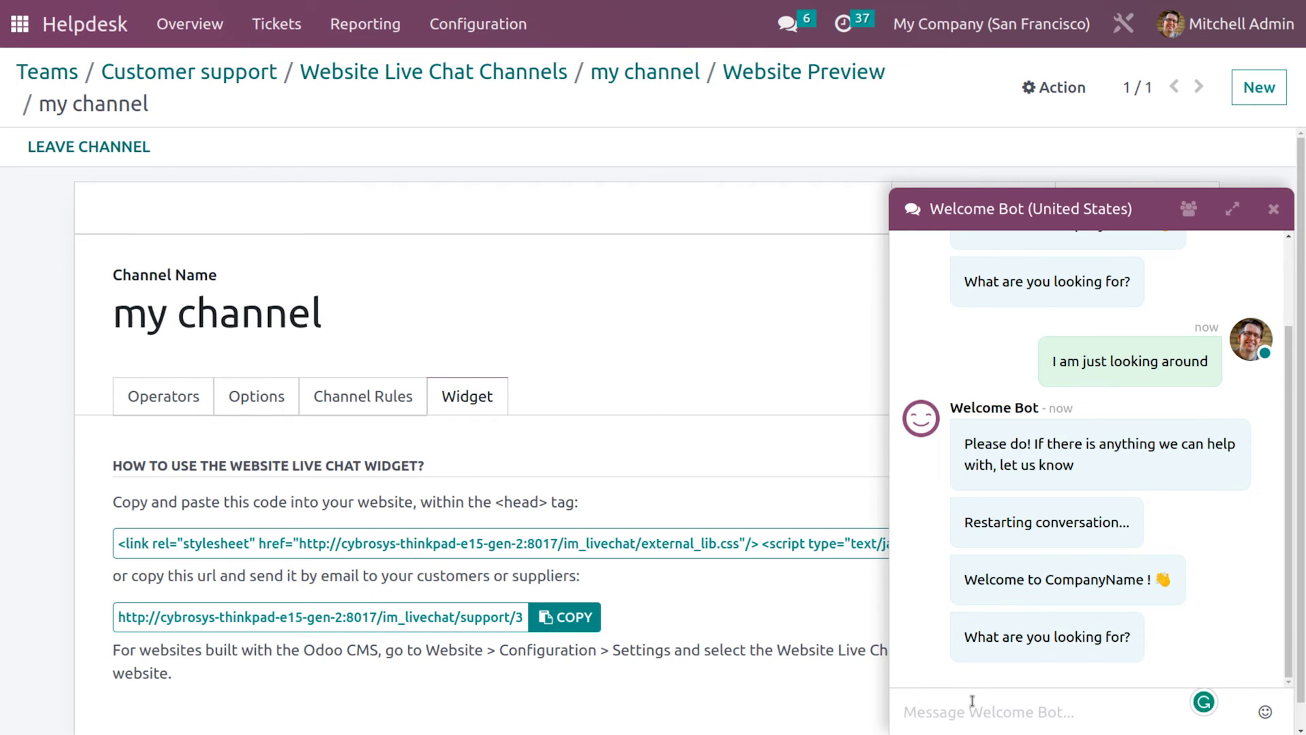
text(/)
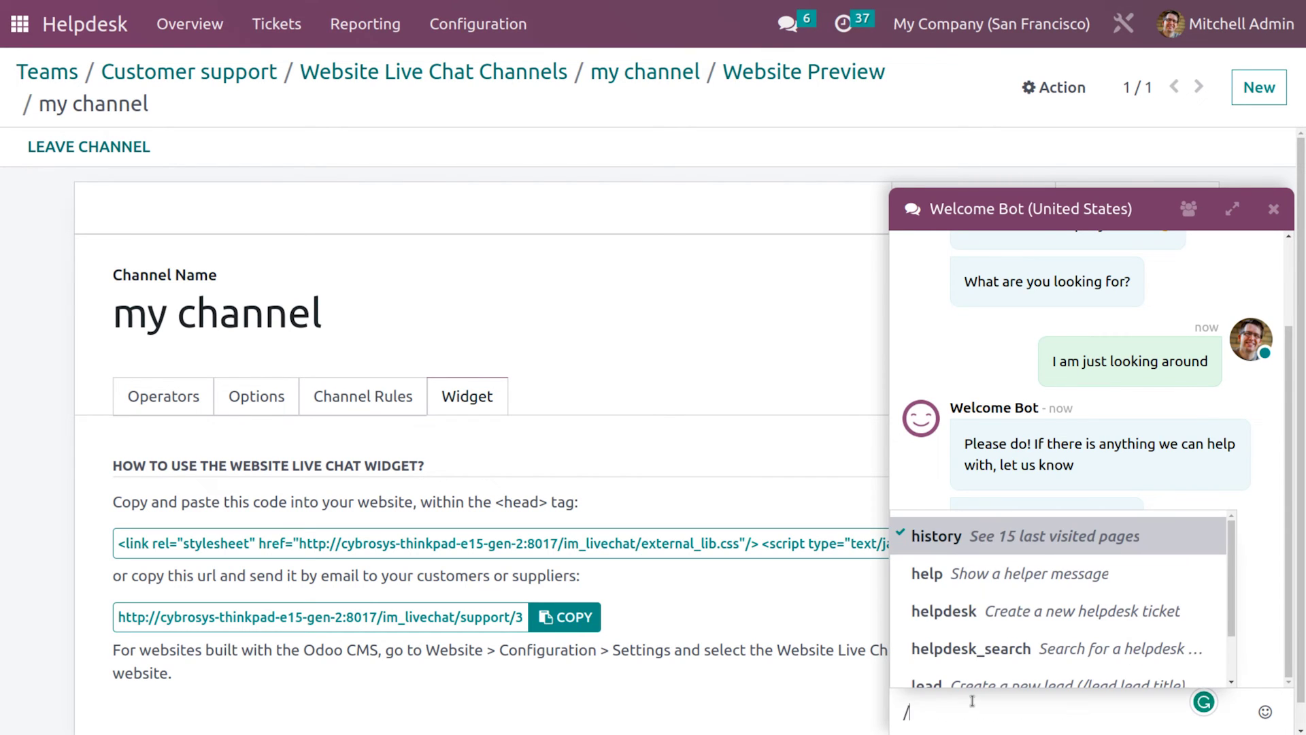
click(1015, 617)
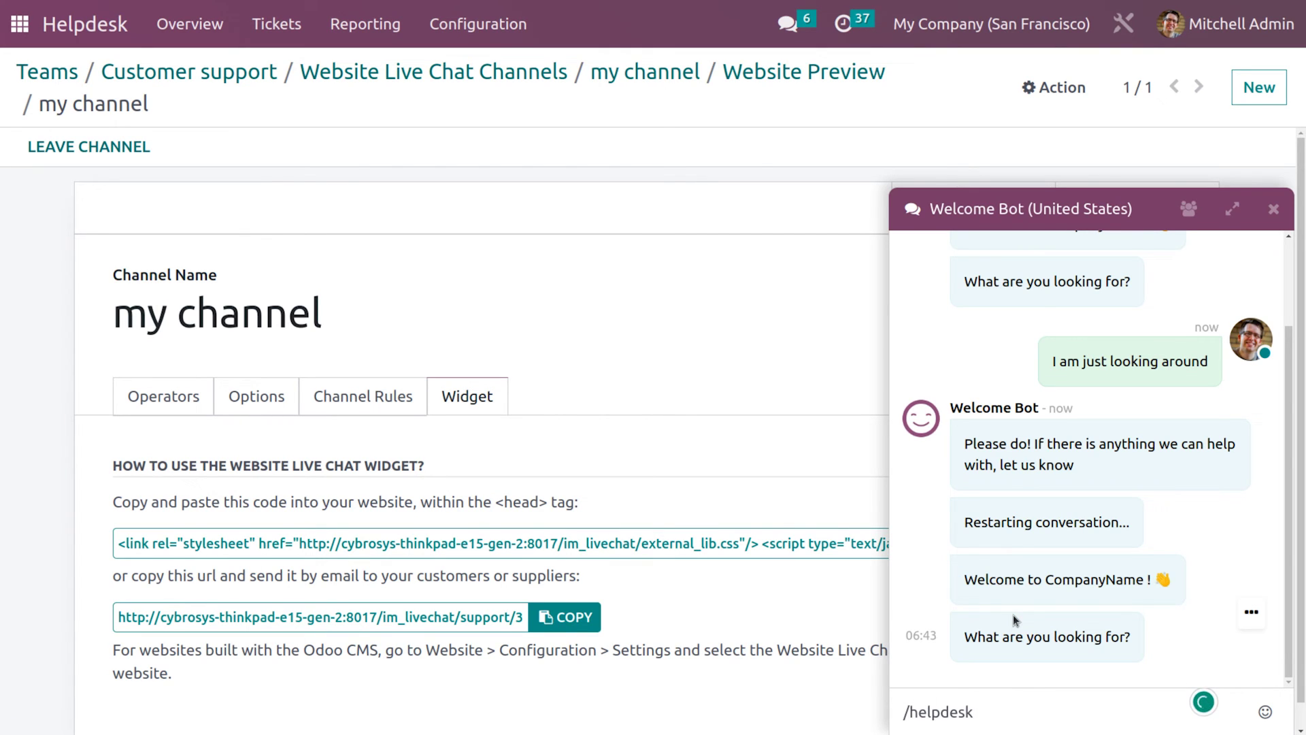
text(demo ti)
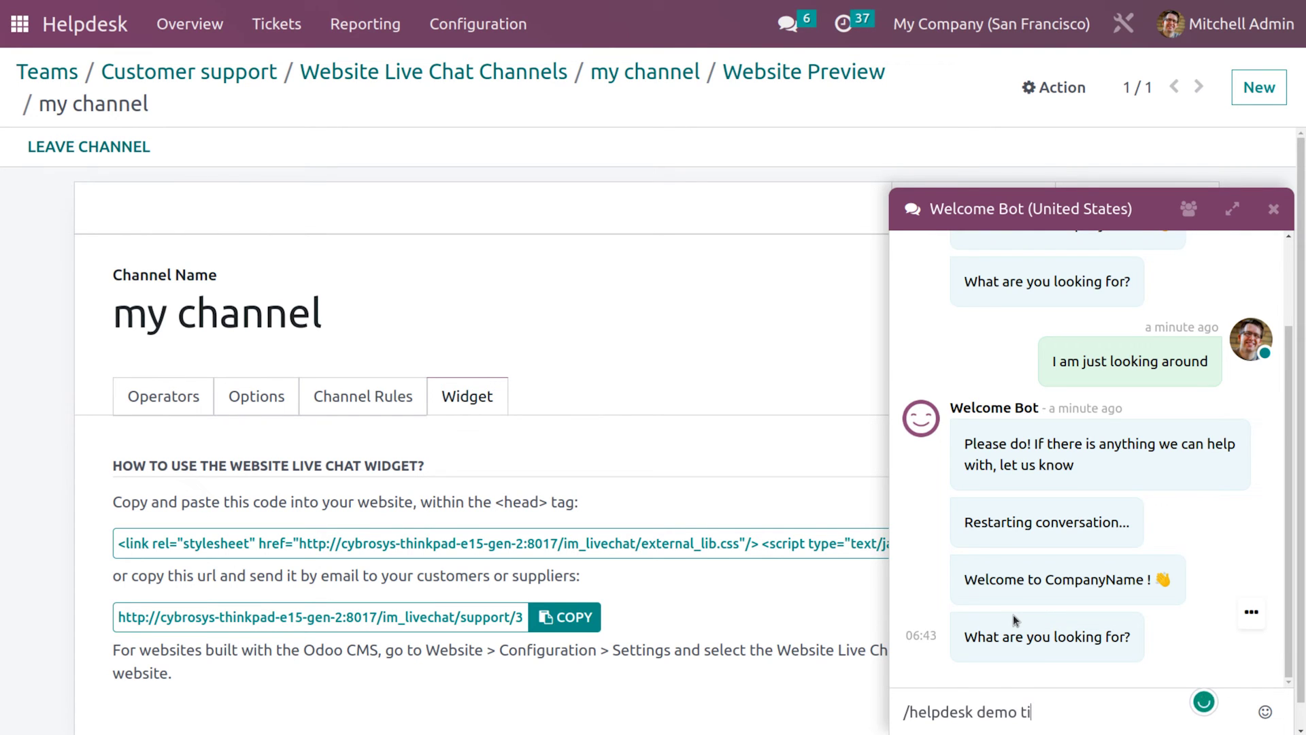
text(cket)
key(Return)
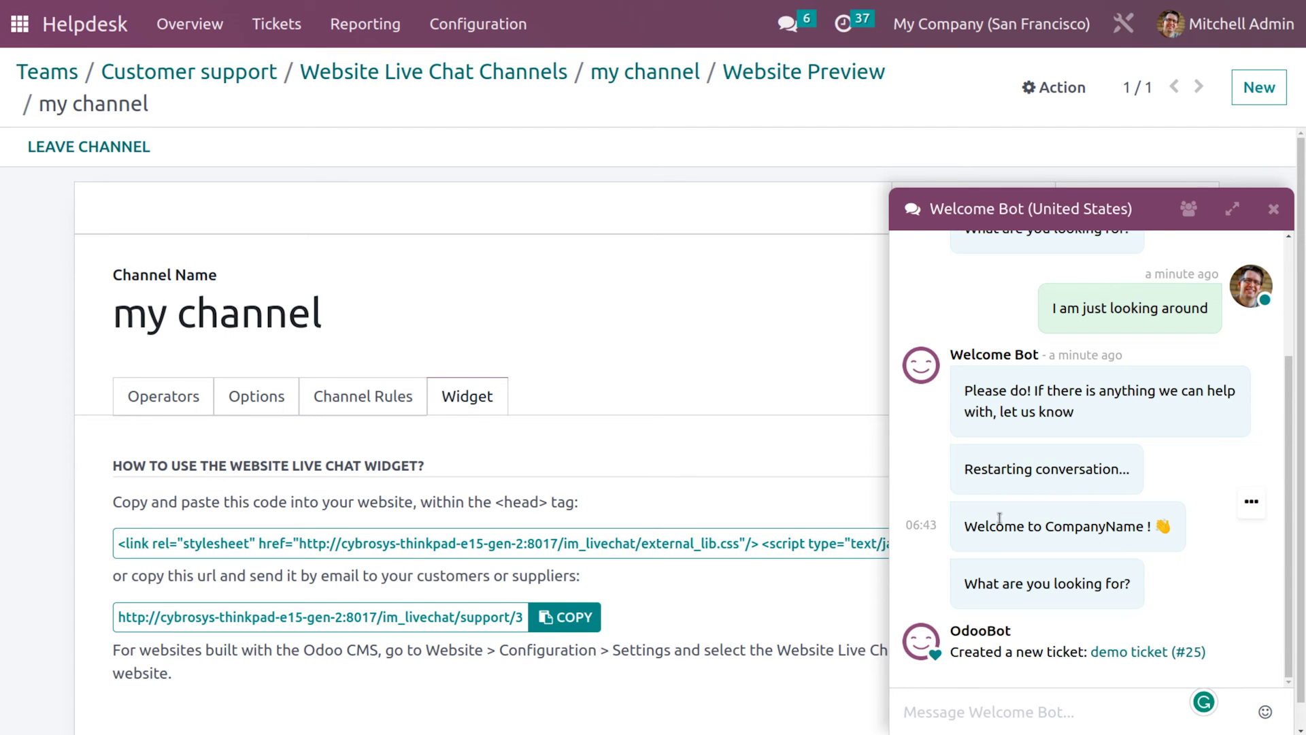
click(282, 21)
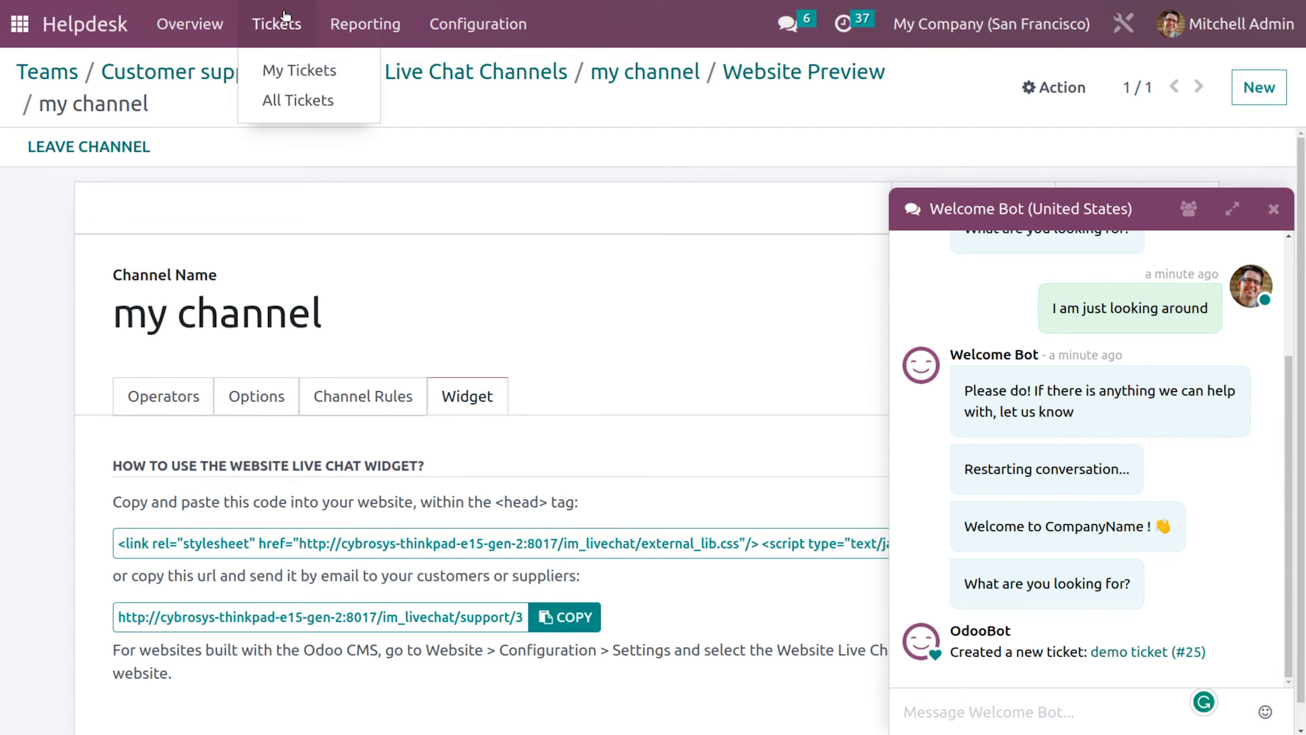
List all tickets and locate ticket 25 'demo ticket' under Customer support, stage New
click(305, 102)
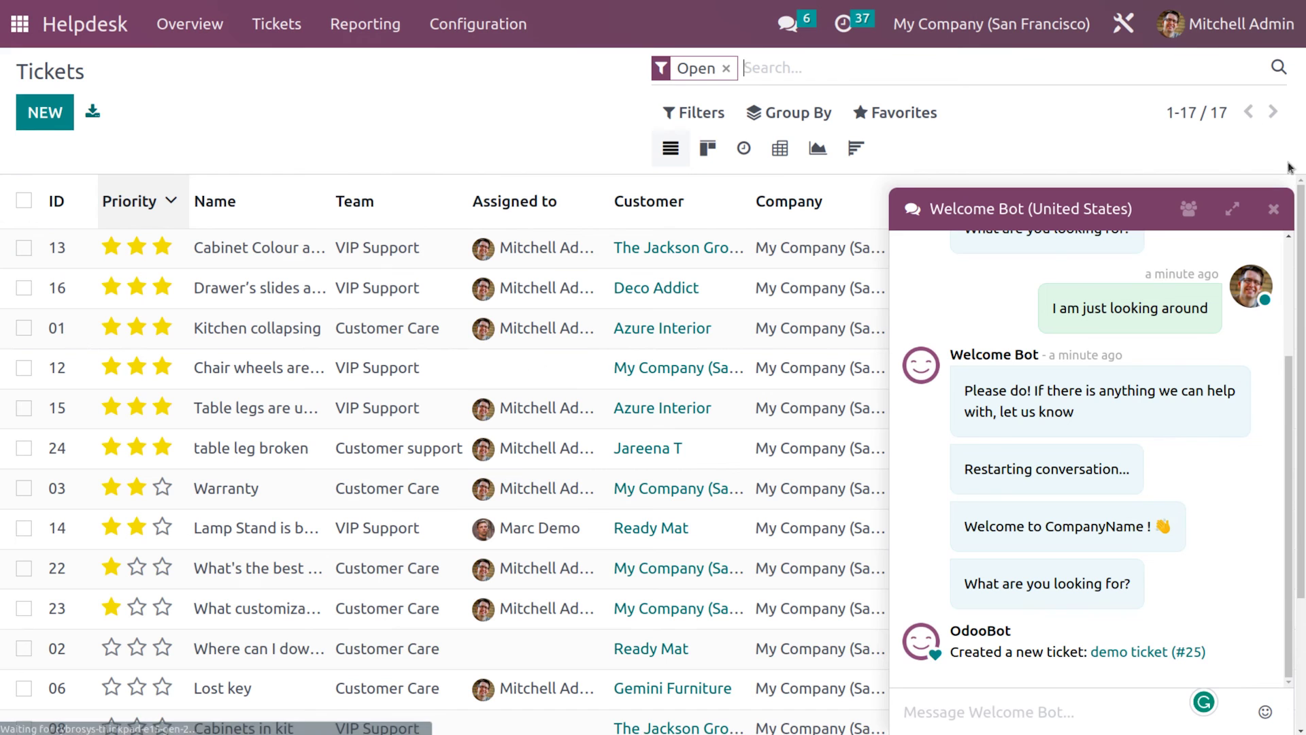
click(1274, 210)
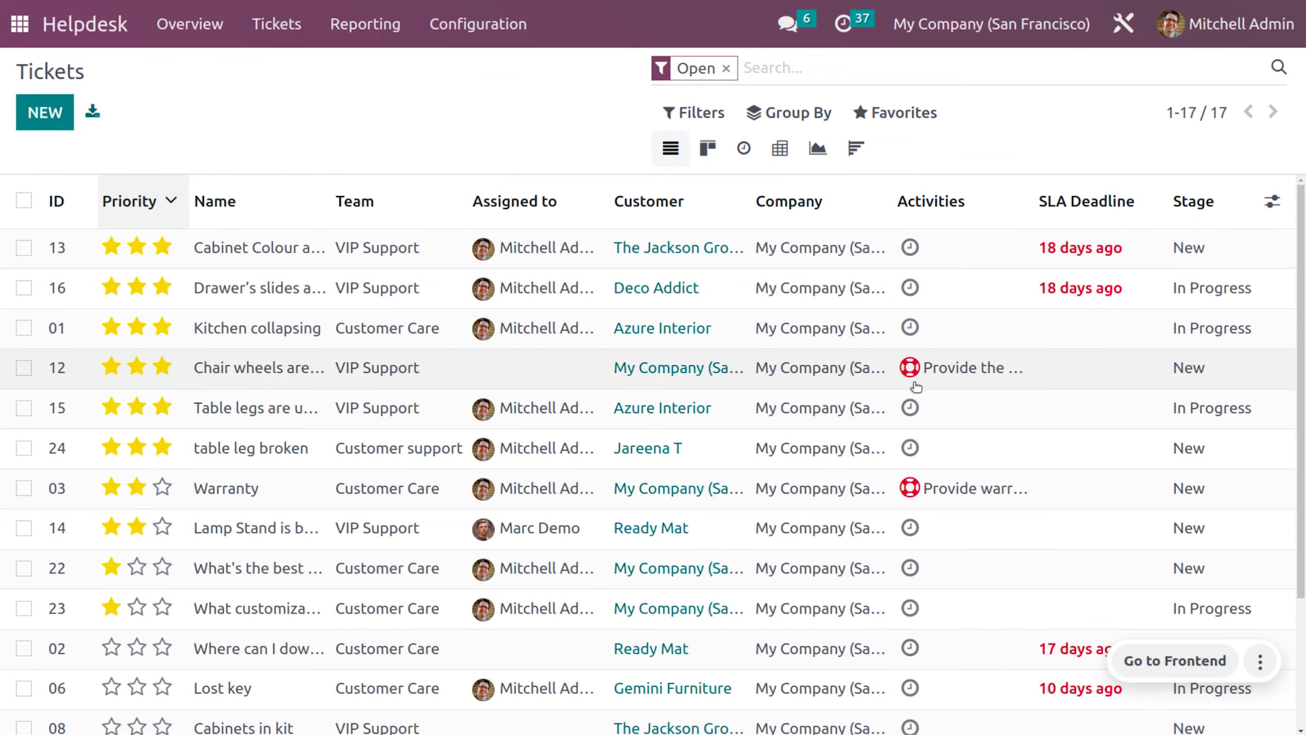
scroll(942, 487, down, 3)
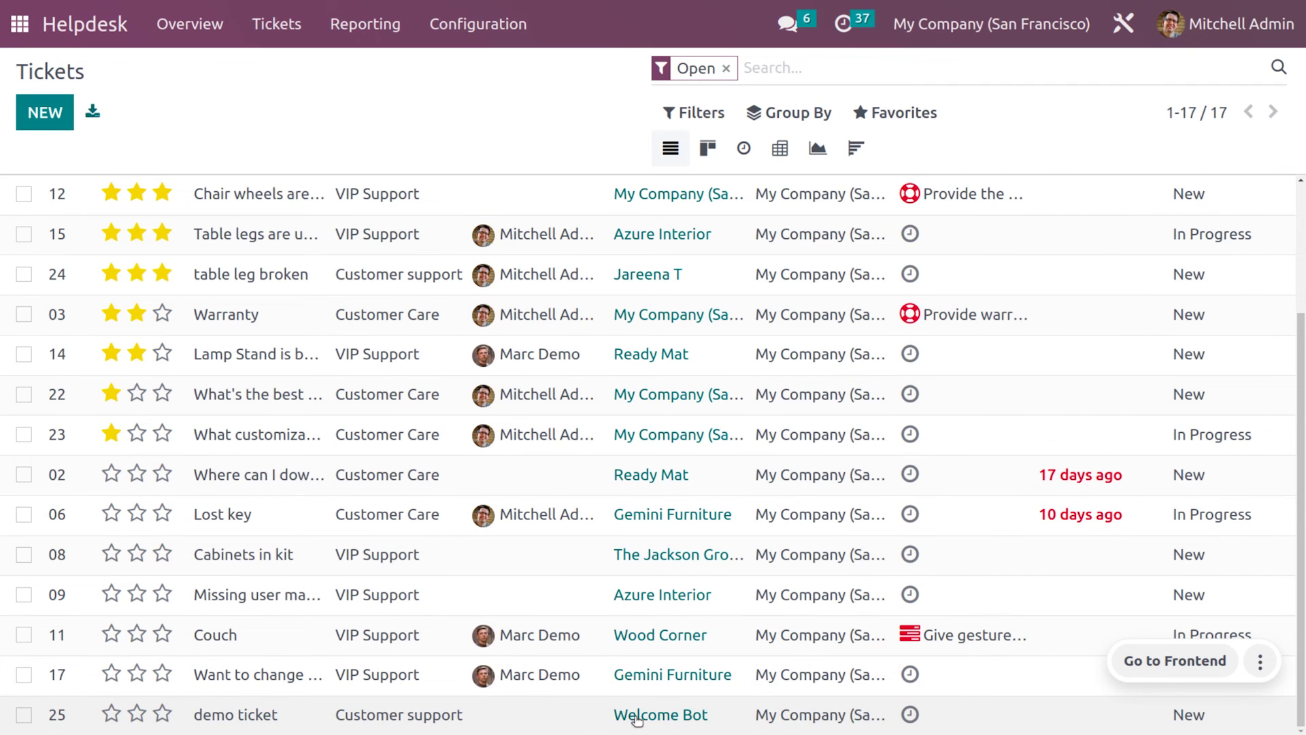
click(480, 25)
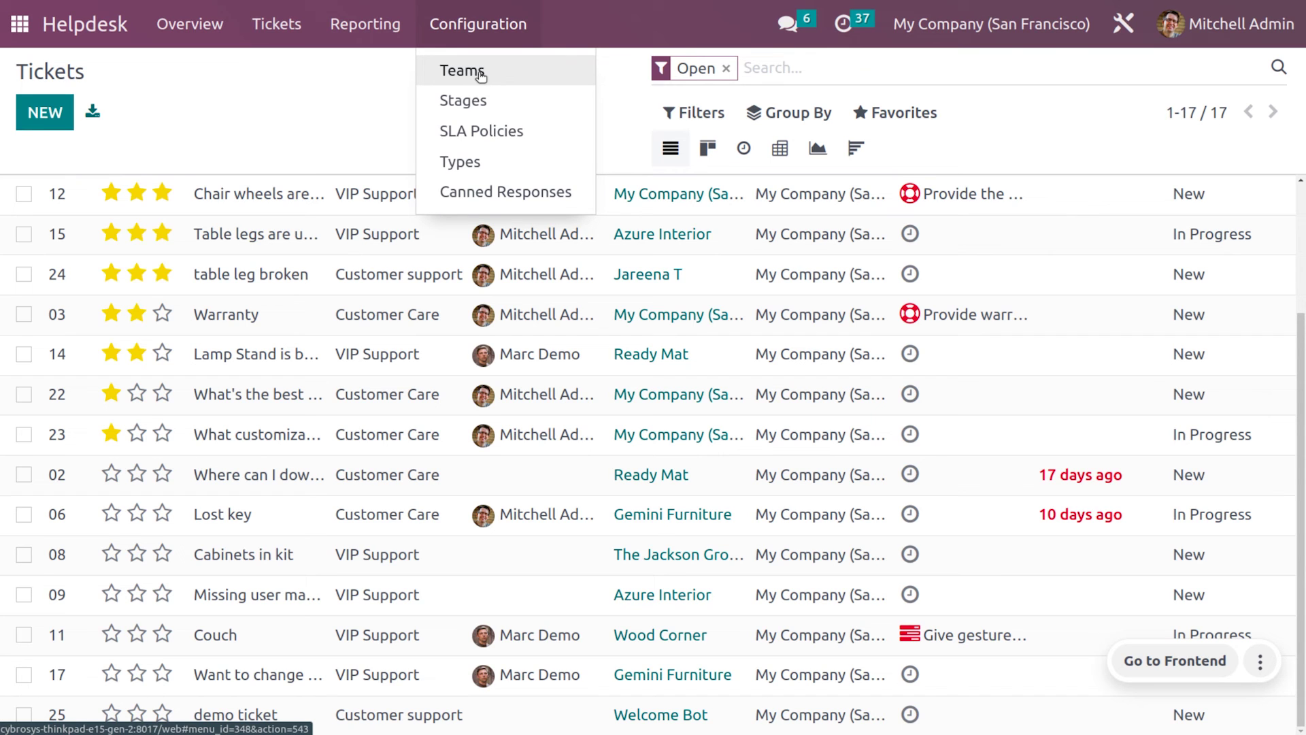
Enable the Website Form channel on the Customer support team and save it
click(479, 72)
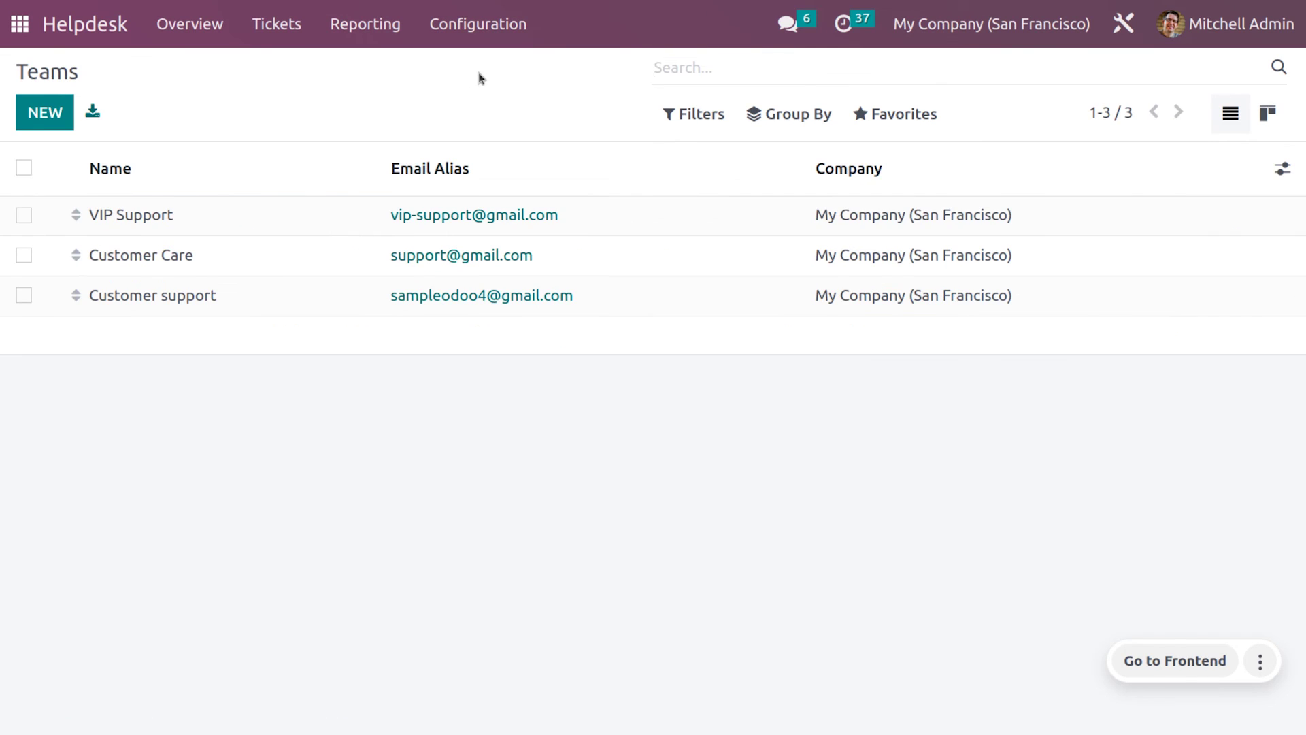
click(175, 298)
scroll(362, 578, down, 10)
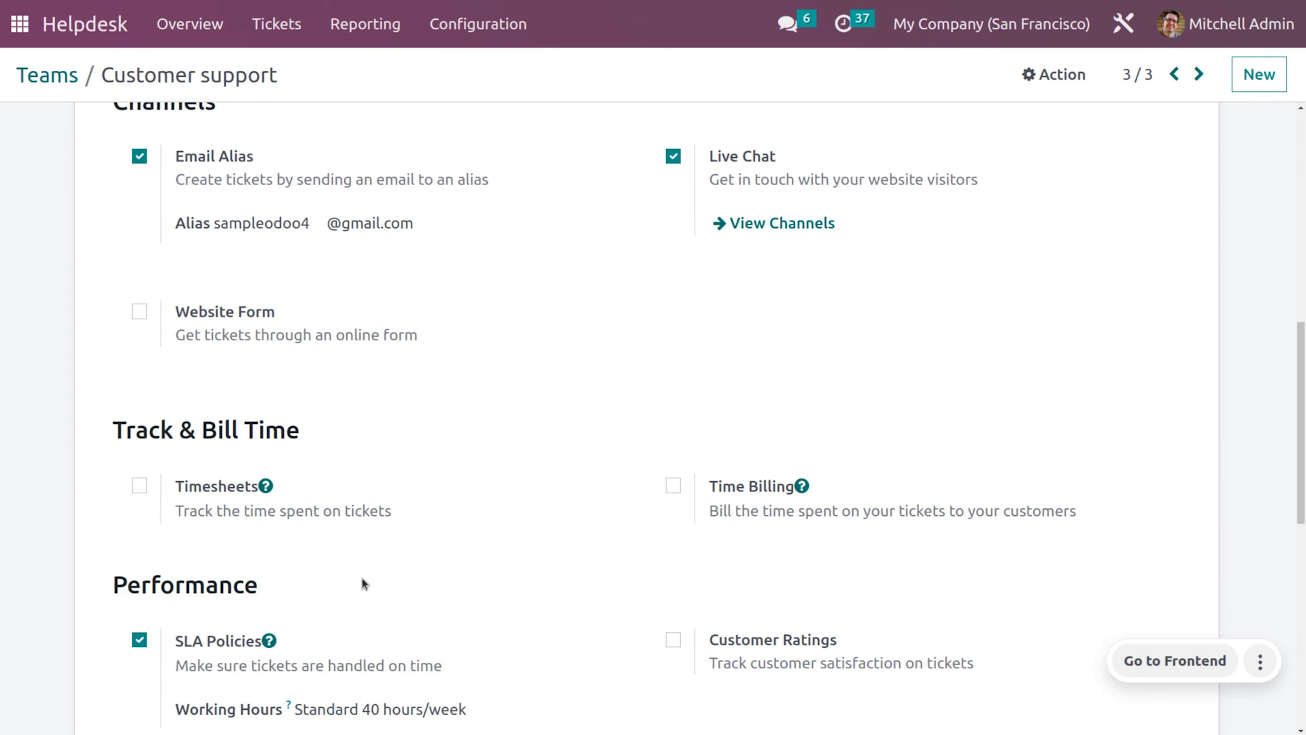
click(139, 312)
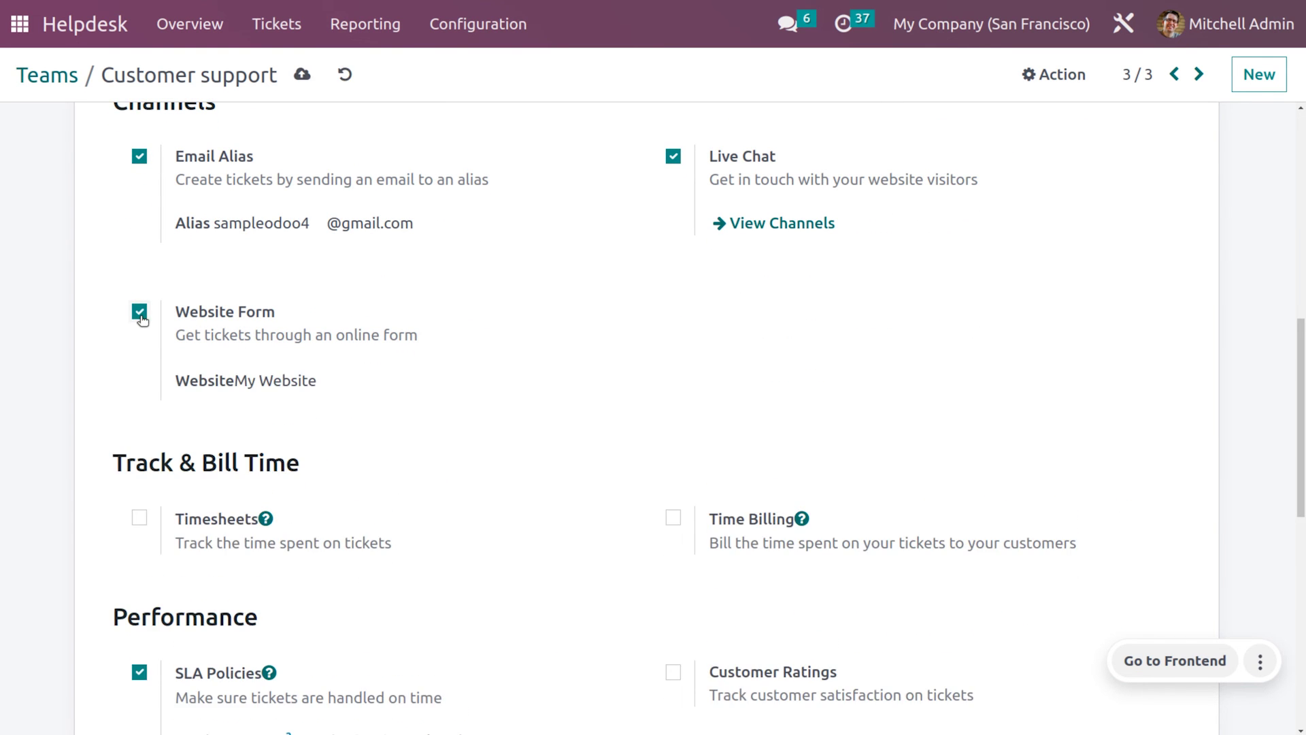
click(302, 75)
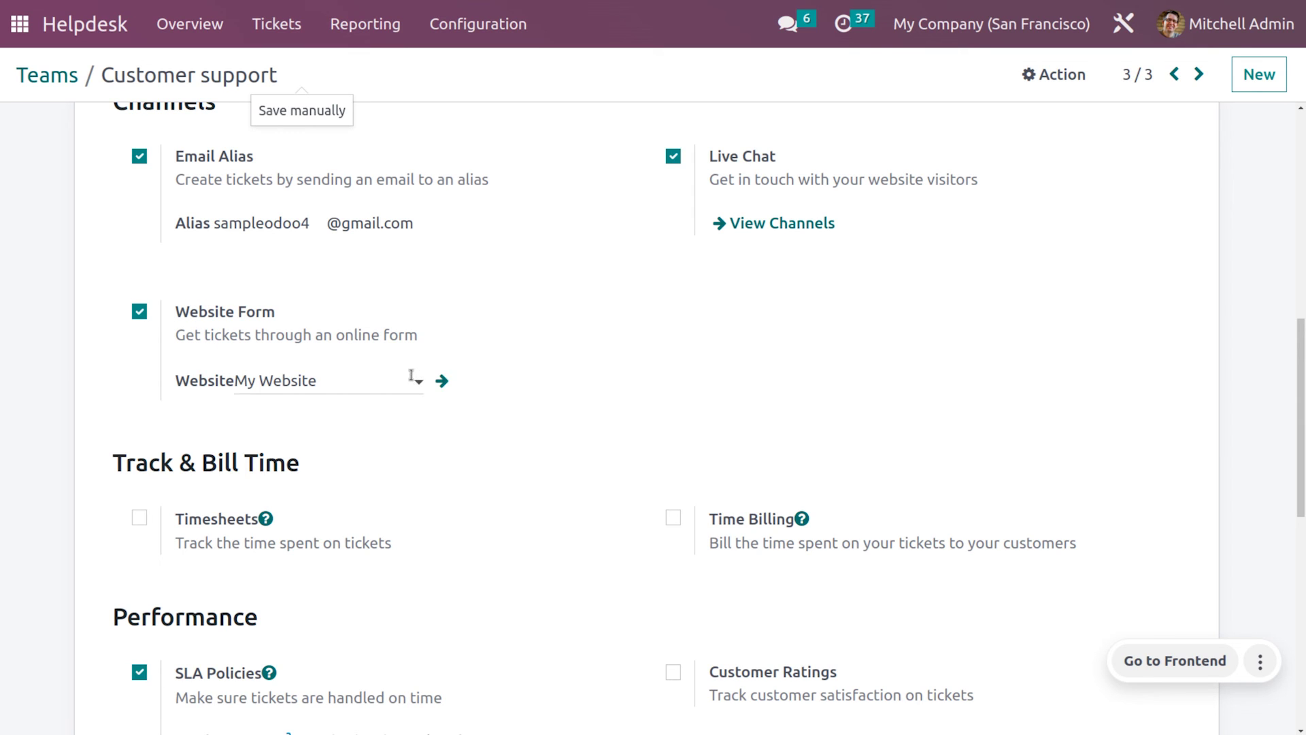
Switch to the Website app from the apps menu by searching 'we'
click(15, 24)
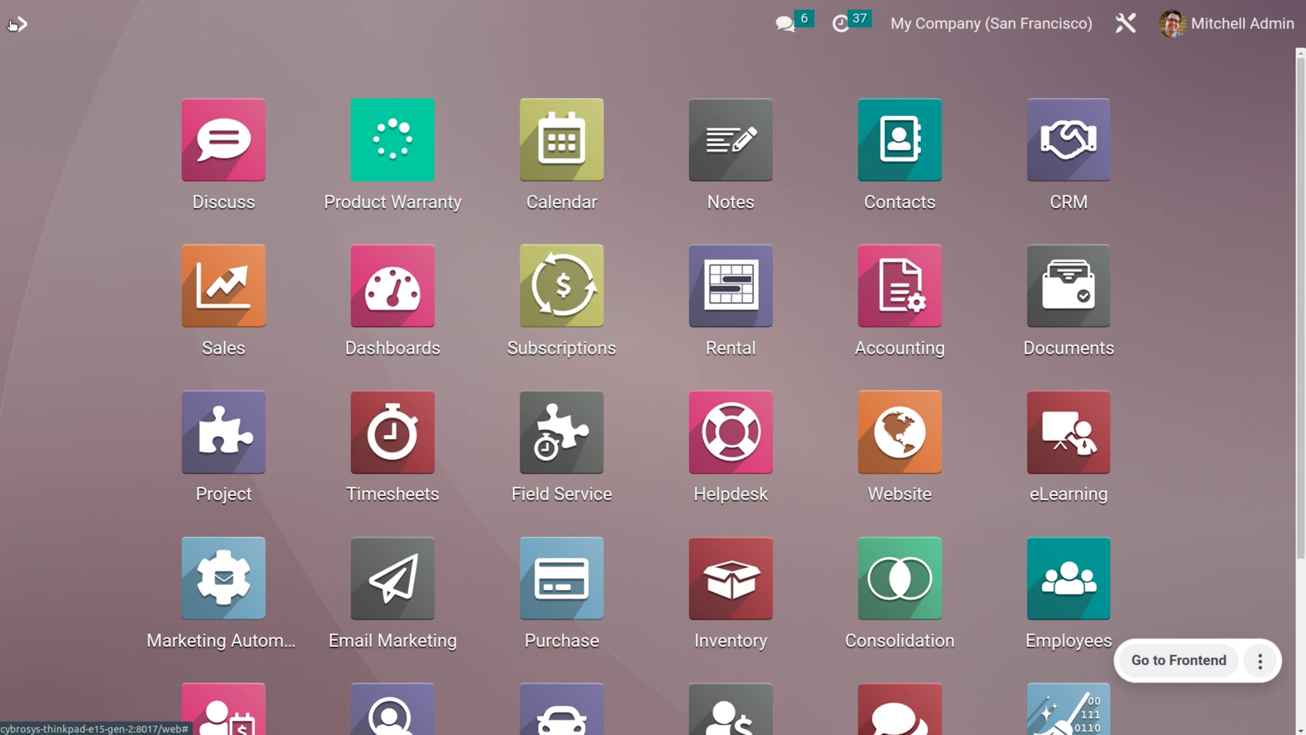
text(we)
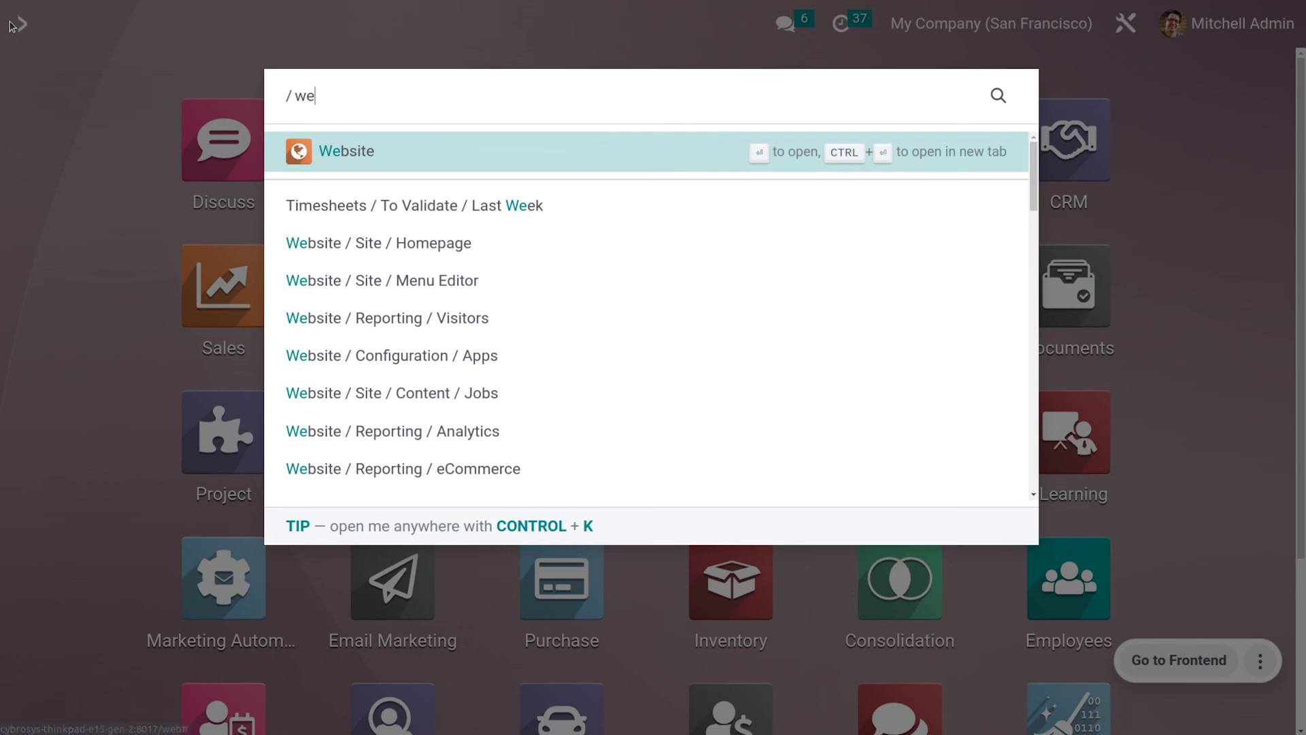
key(Return)
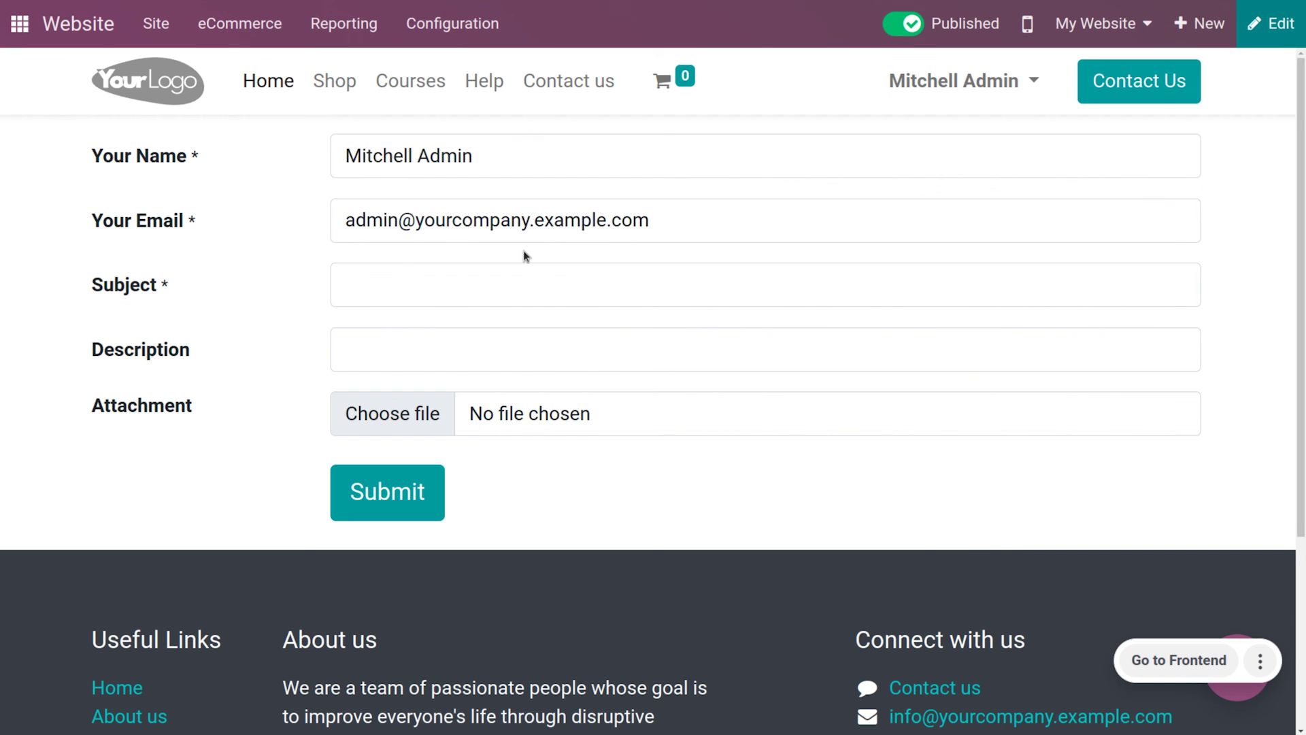
Set the form's action to Create a Ticket for the Customer support team and save the page
click(1266, 30)
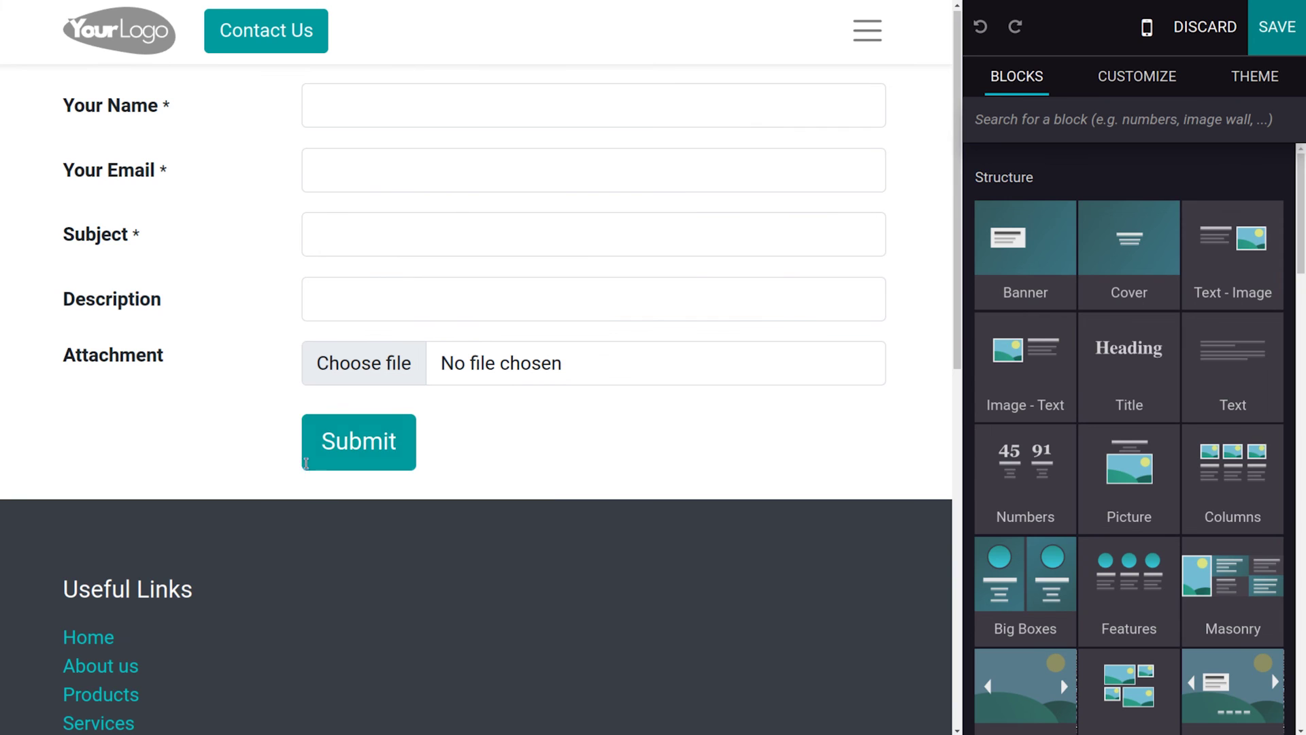
click(335, 439)
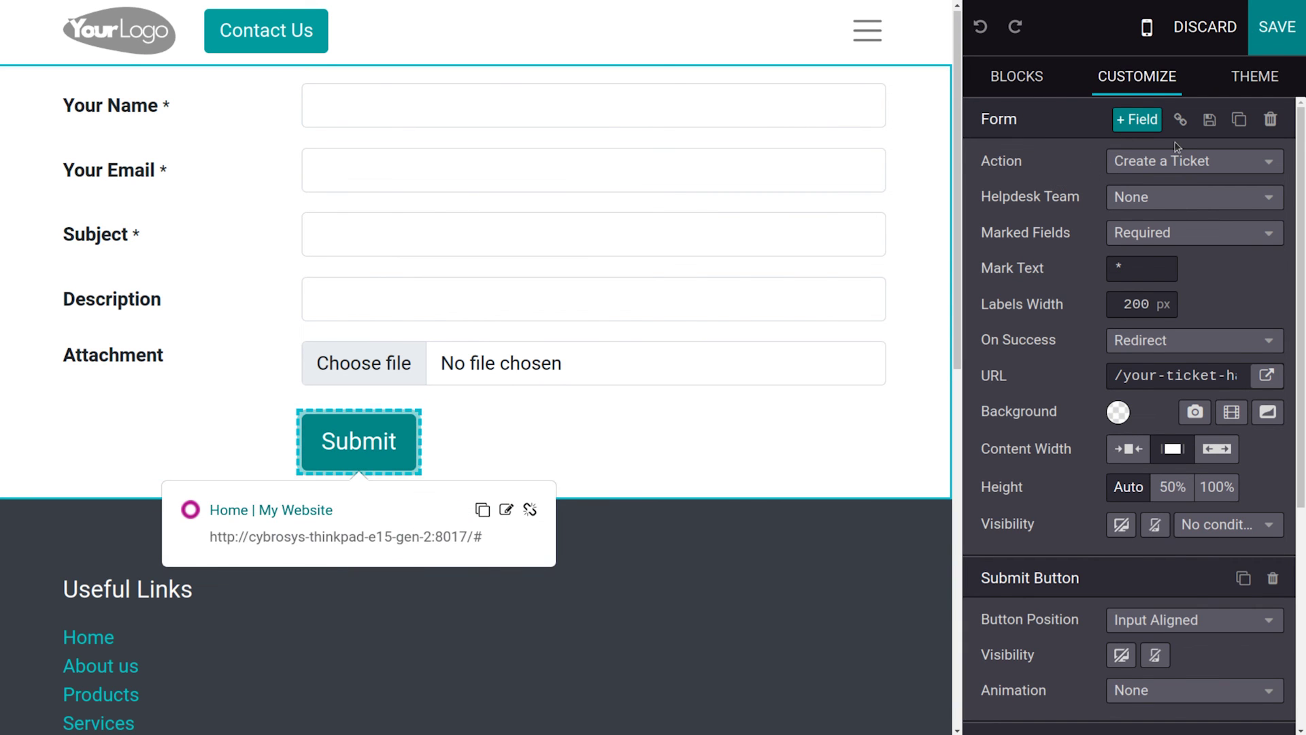
click(1185, 162)
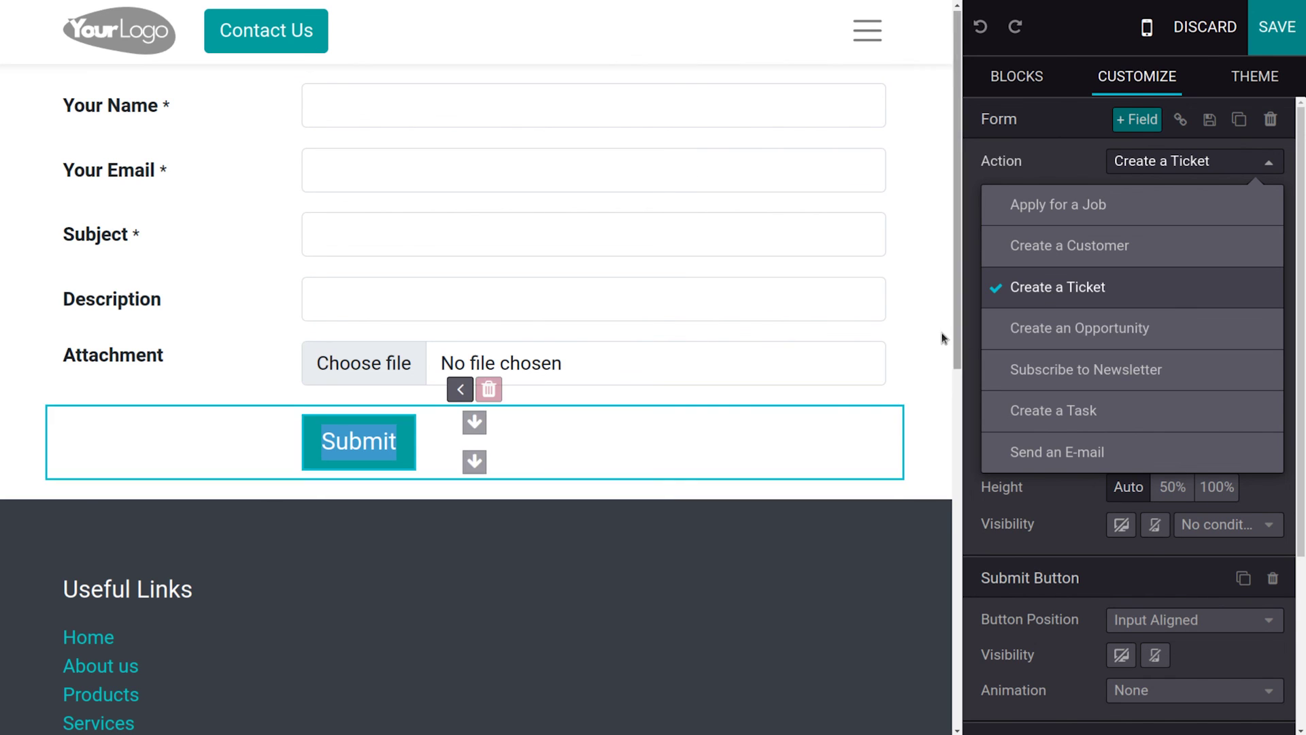
click(1047, 294)
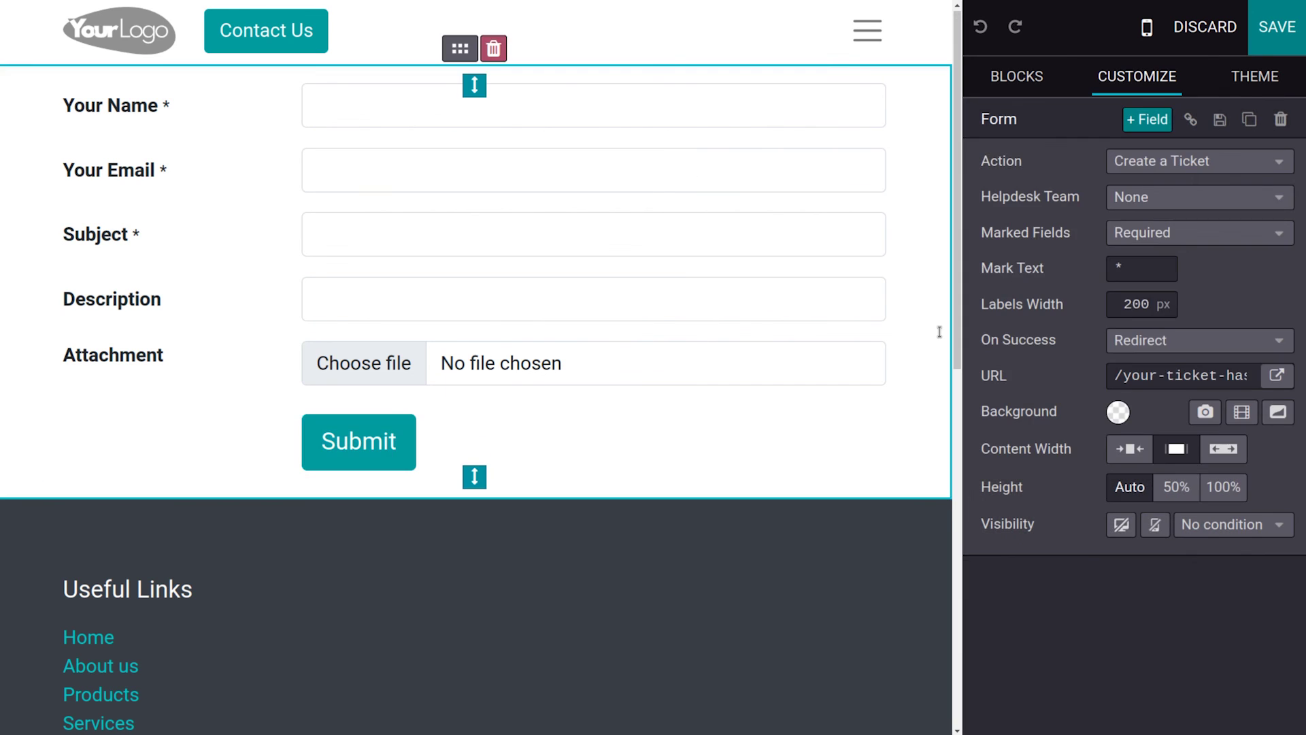
click(1226, 203)
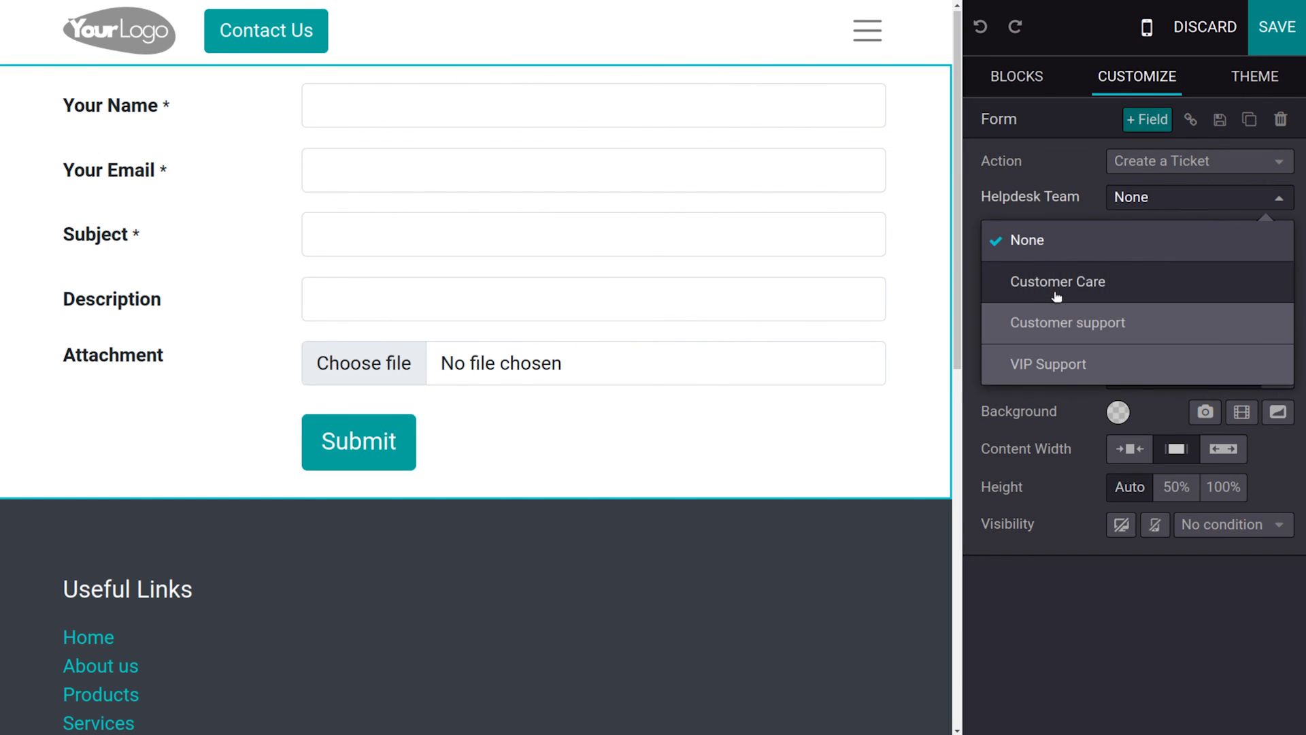
click(1065, 334)
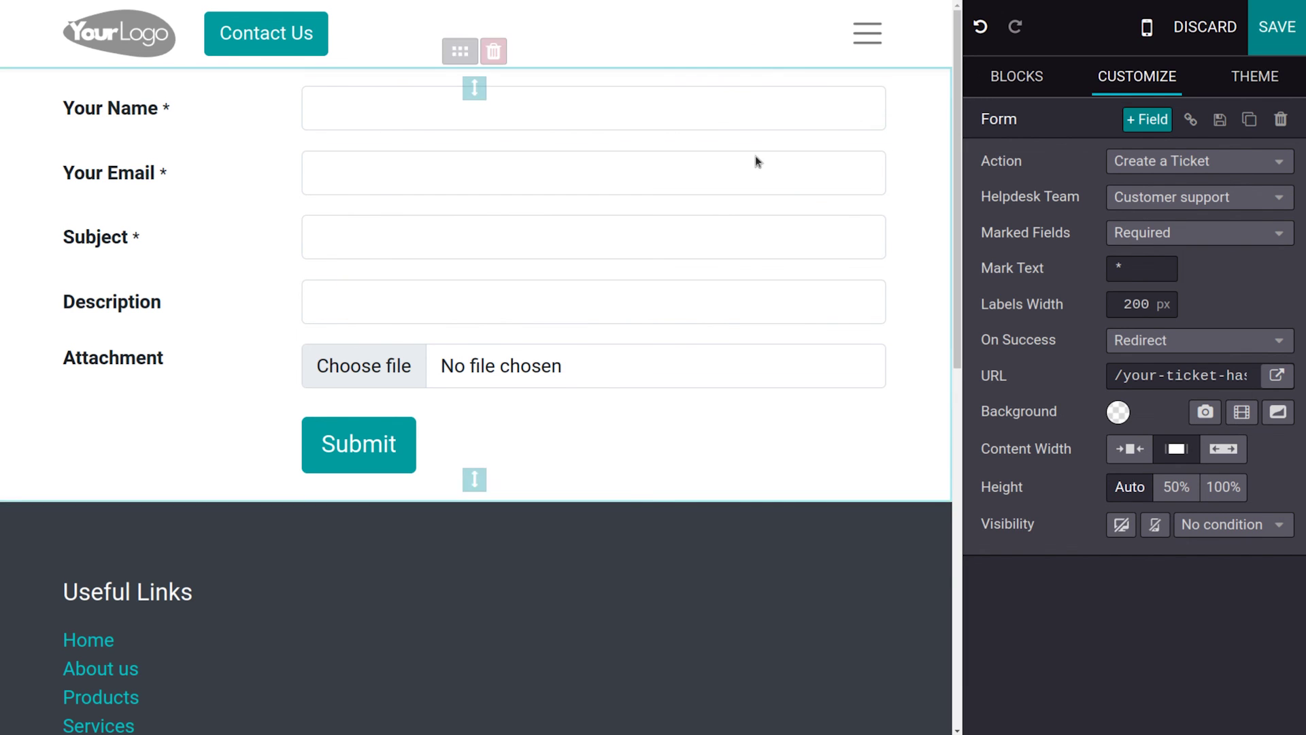
click(492, 107)
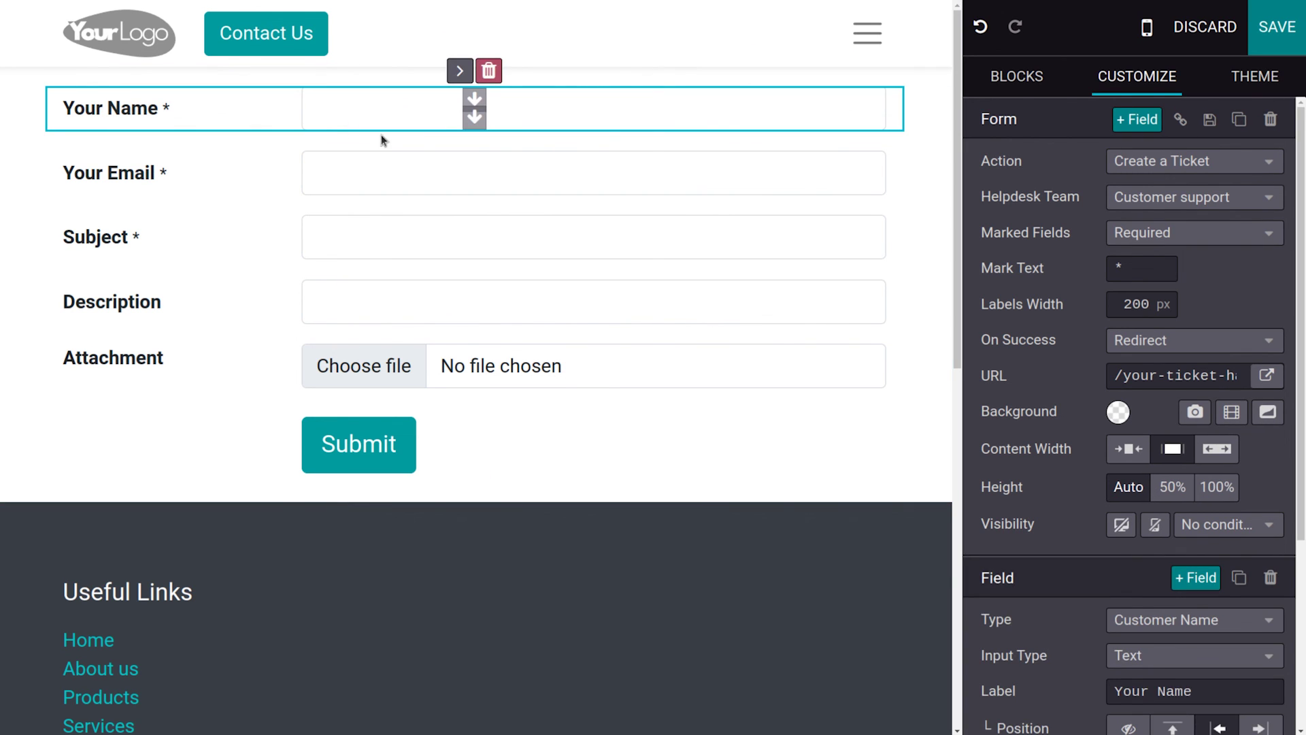
click(1278, 27)
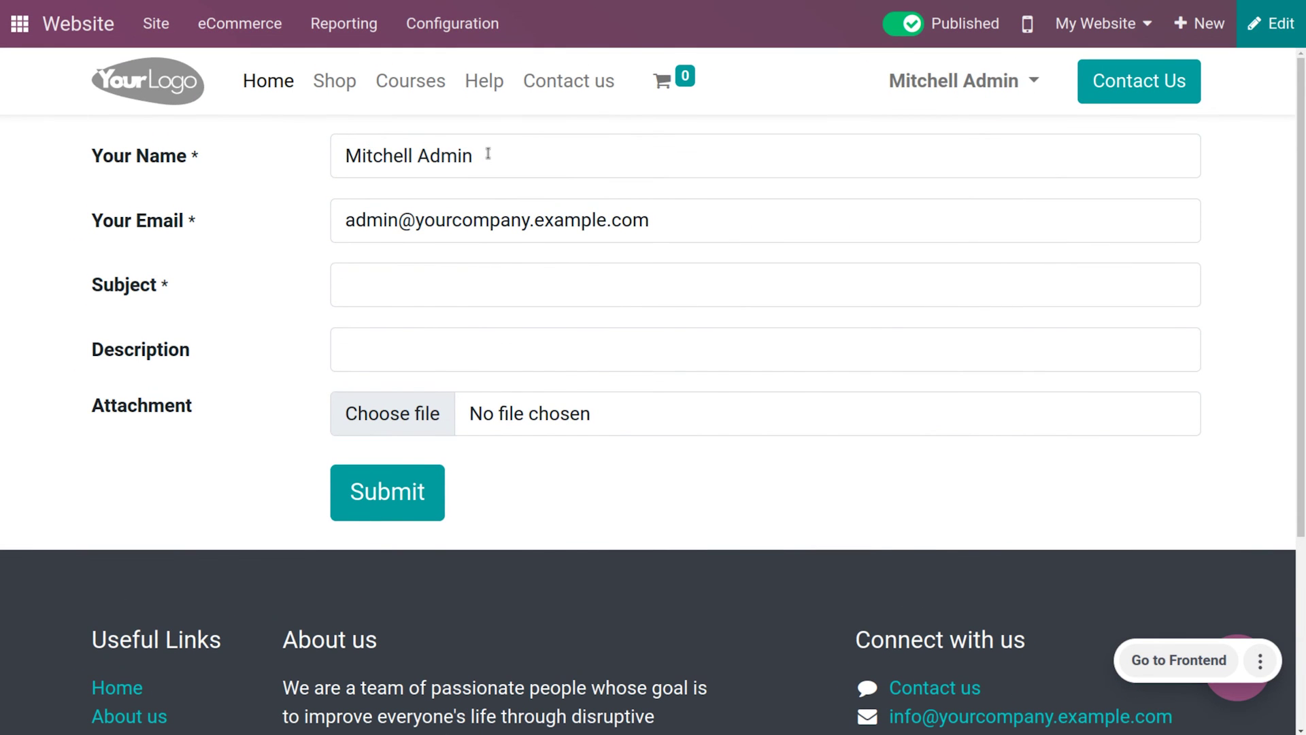
Replace the prefilled name and email with the customer's name and e-mail address
click(490, 157)
key(BackSpace)
key(BackSpace)
key(BackSpace)
key(BackSpace)
key(BackSpace)
key(BackSpace)
key(BackSpace)
key(BackSpace)
key(BackSpace)
key(BackSpace)
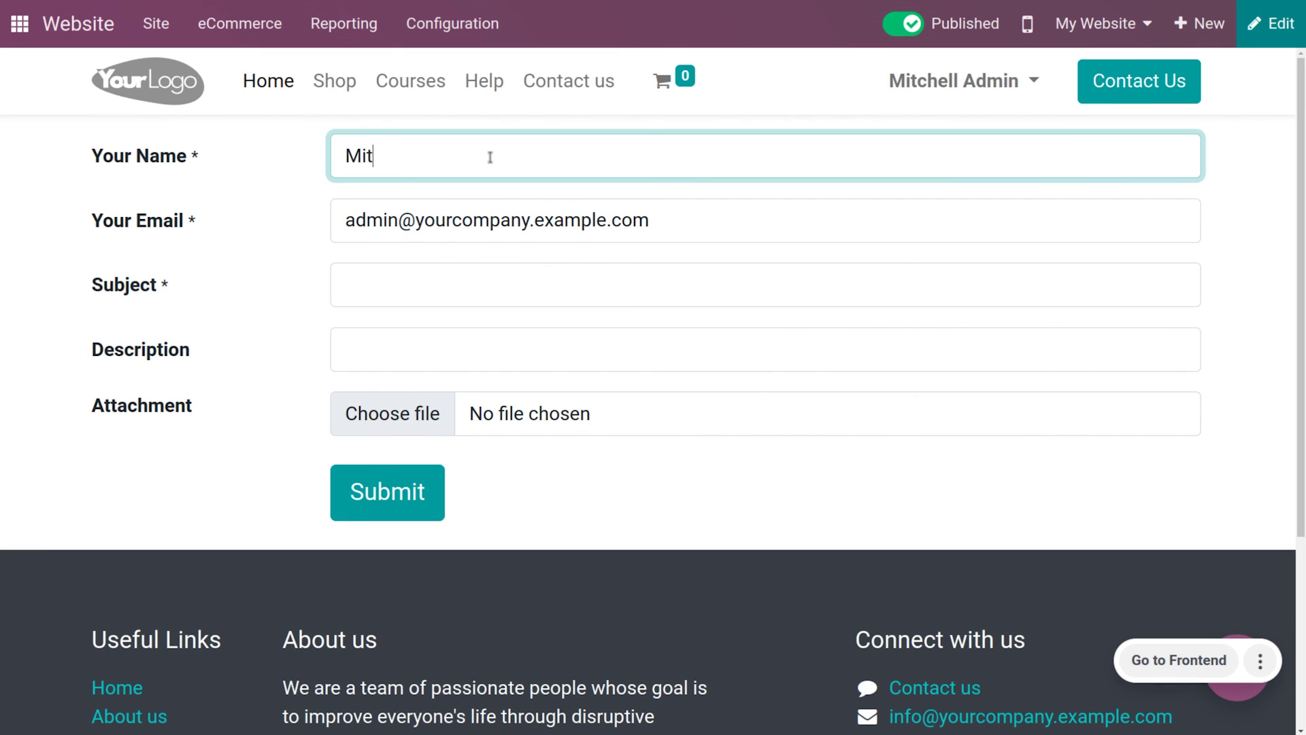
text(chel)
click(673, 213)
key(BackSpace)
key(BackSpace)
key(BackSpace)
key(BackSpace)
key(BackSpace)
key(BackSpace)
key(BackSpace)
key(BackSpace)
key(BackSpace)
key(BackSpace)
key(BackSpace)
key(BackSpace)
key(BackSpace)
key(BackSpace)
key(BackSpace)
key(BackSpace)
key(BackSpace)
key(BackSpace)
key(BackSpace)
key(BackSpace)
key(BackSpace)
key(BackSpace)
key(BackSpace)
key(BackSpace)
key(BackSpace)
key(BackSpace)
key(BackSpace)
key(BackSpace)
key(BackSpace)
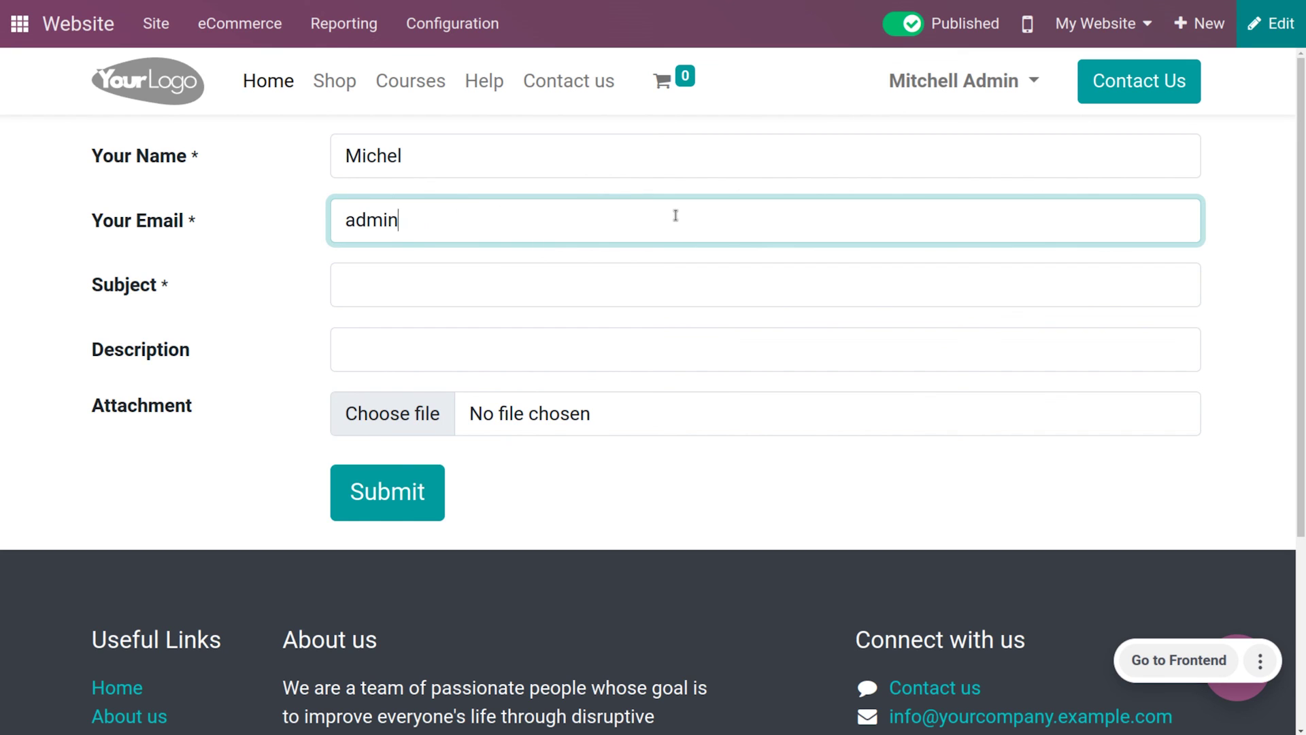
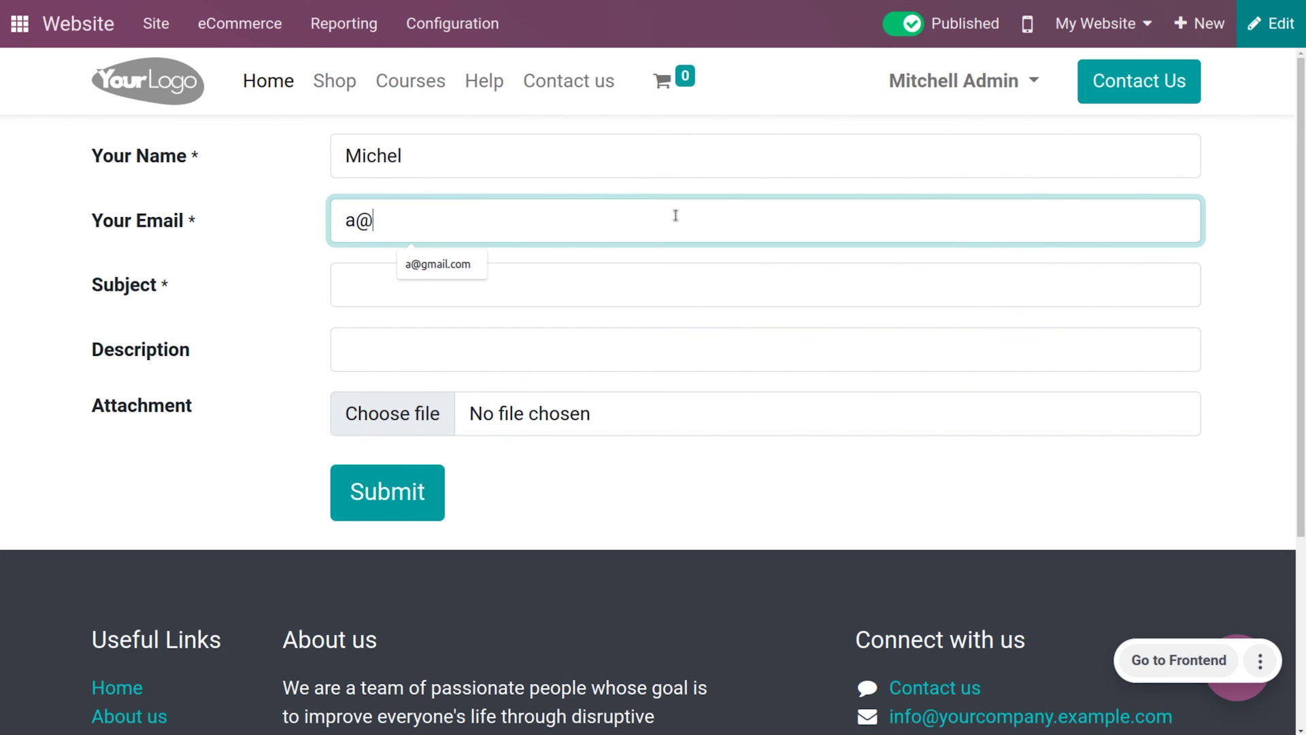
Submit ticket 'mic not working' described 'need to replace mic', view it, then return home
click(530, 300)
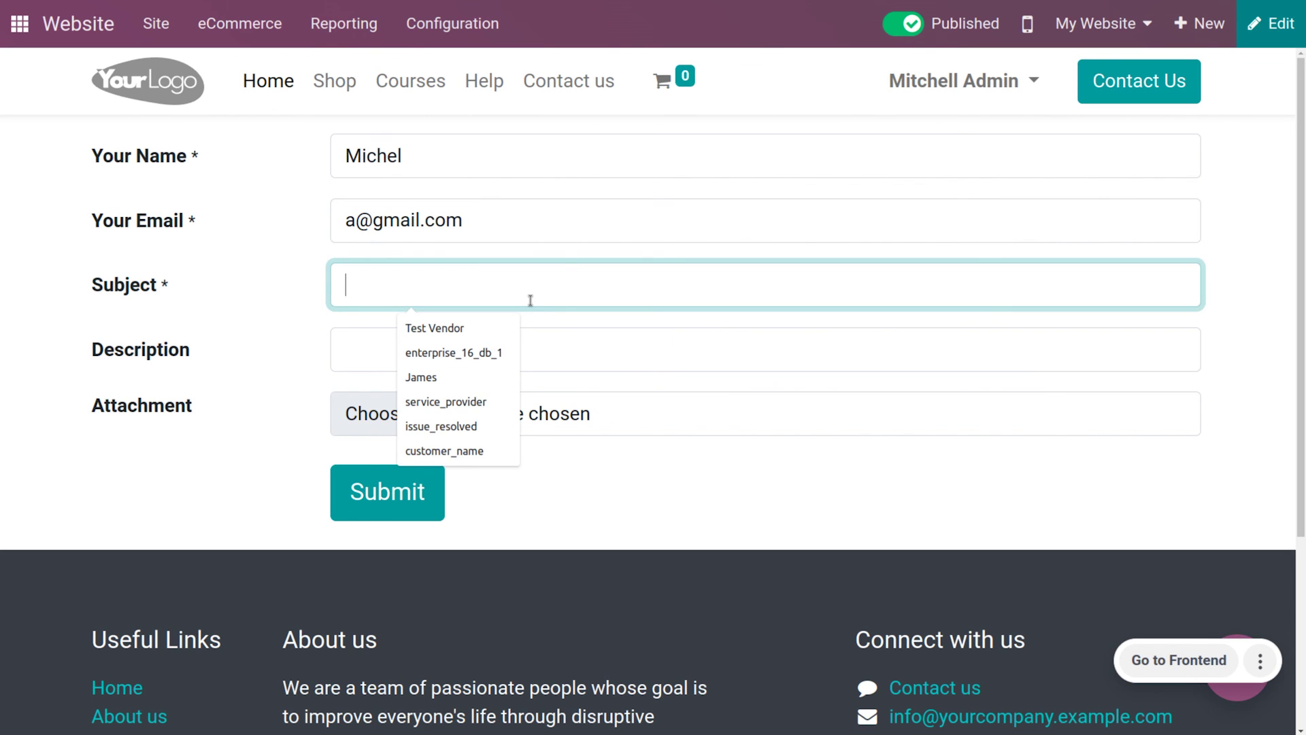
text(mic)
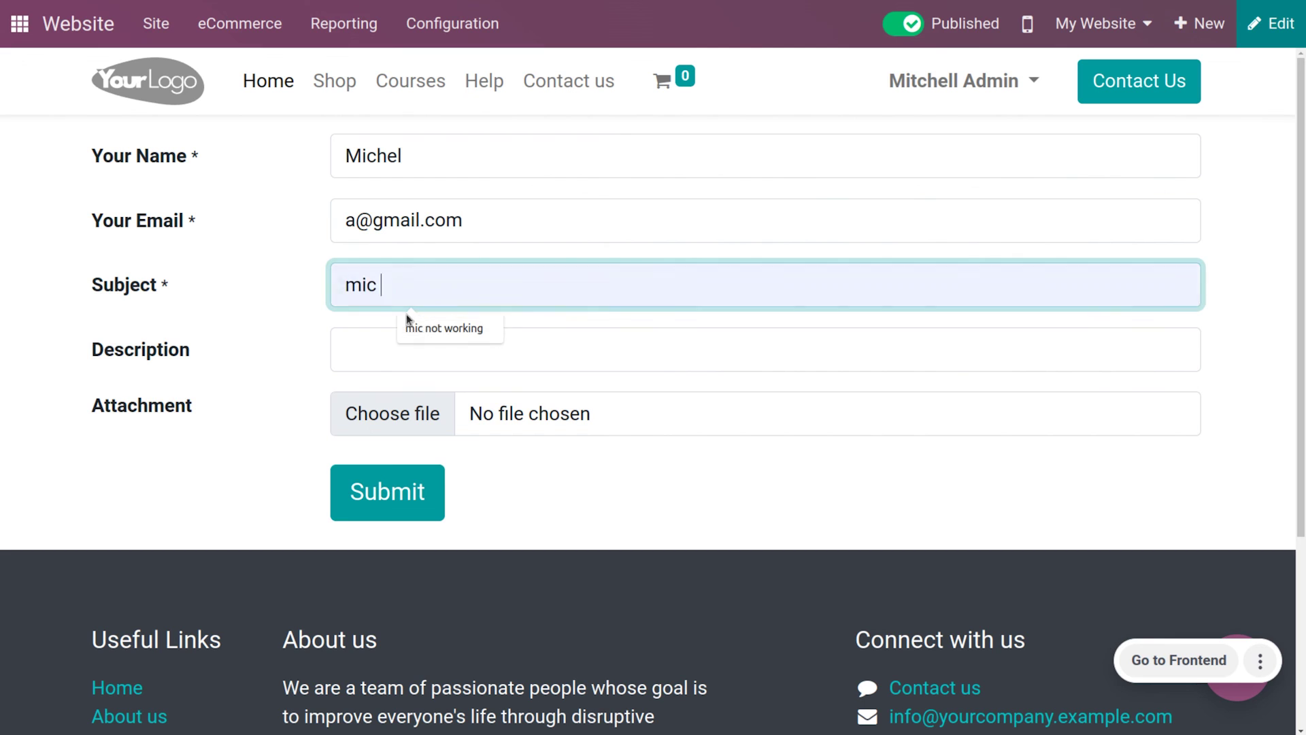
click(420, 328)
click(376, 366)
click(432, 393)
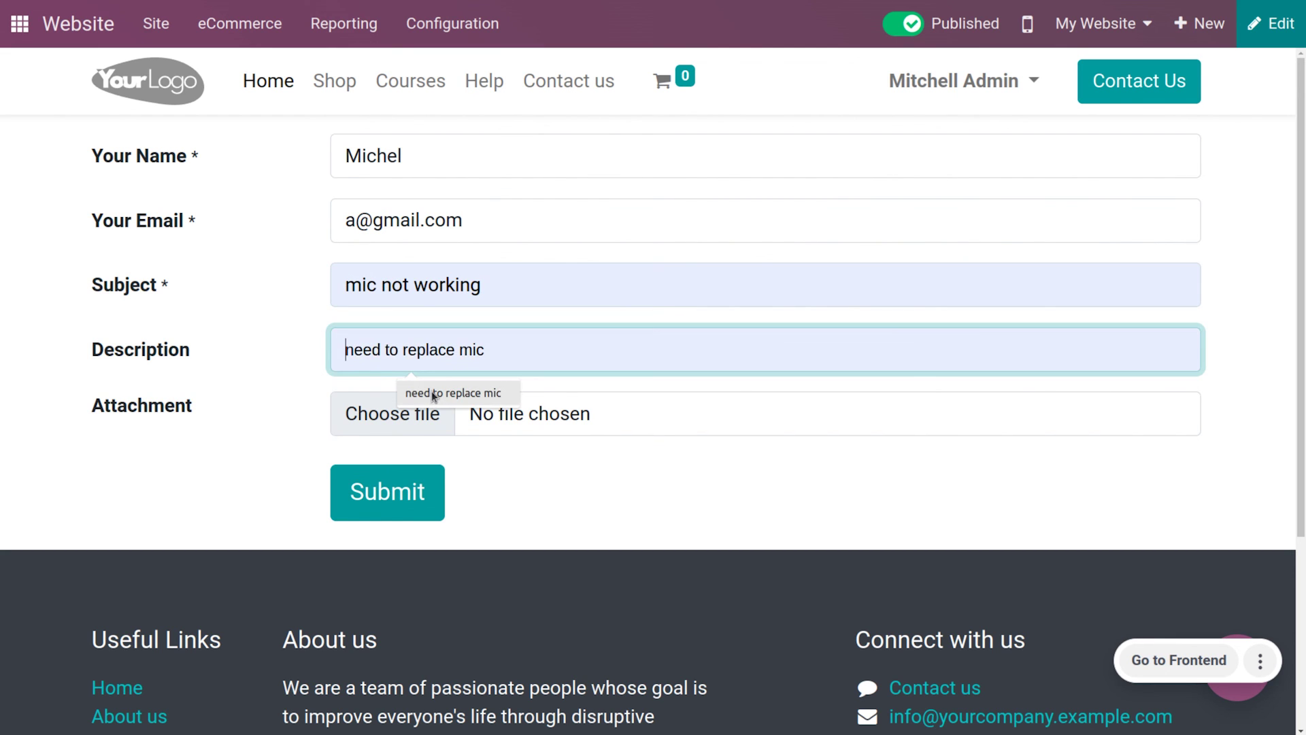
click(396, 491)
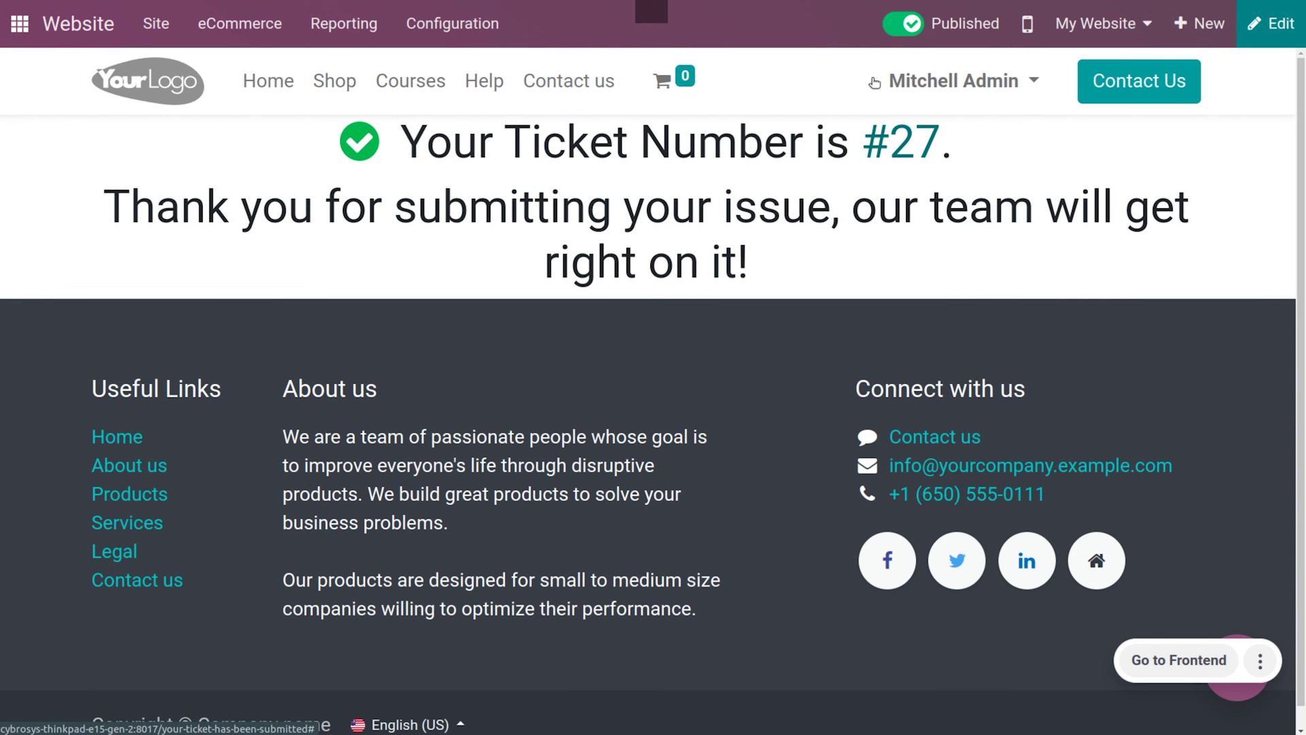
click(875, 136)
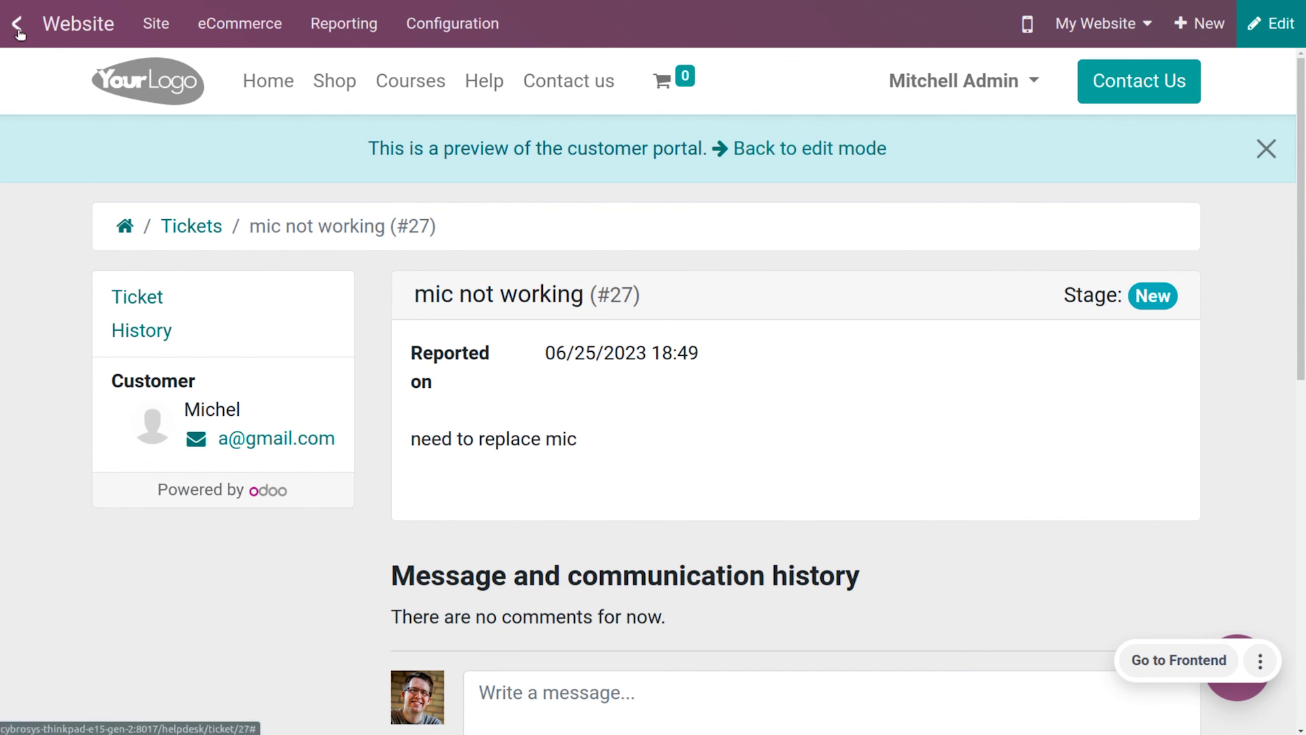
click(18, 27)
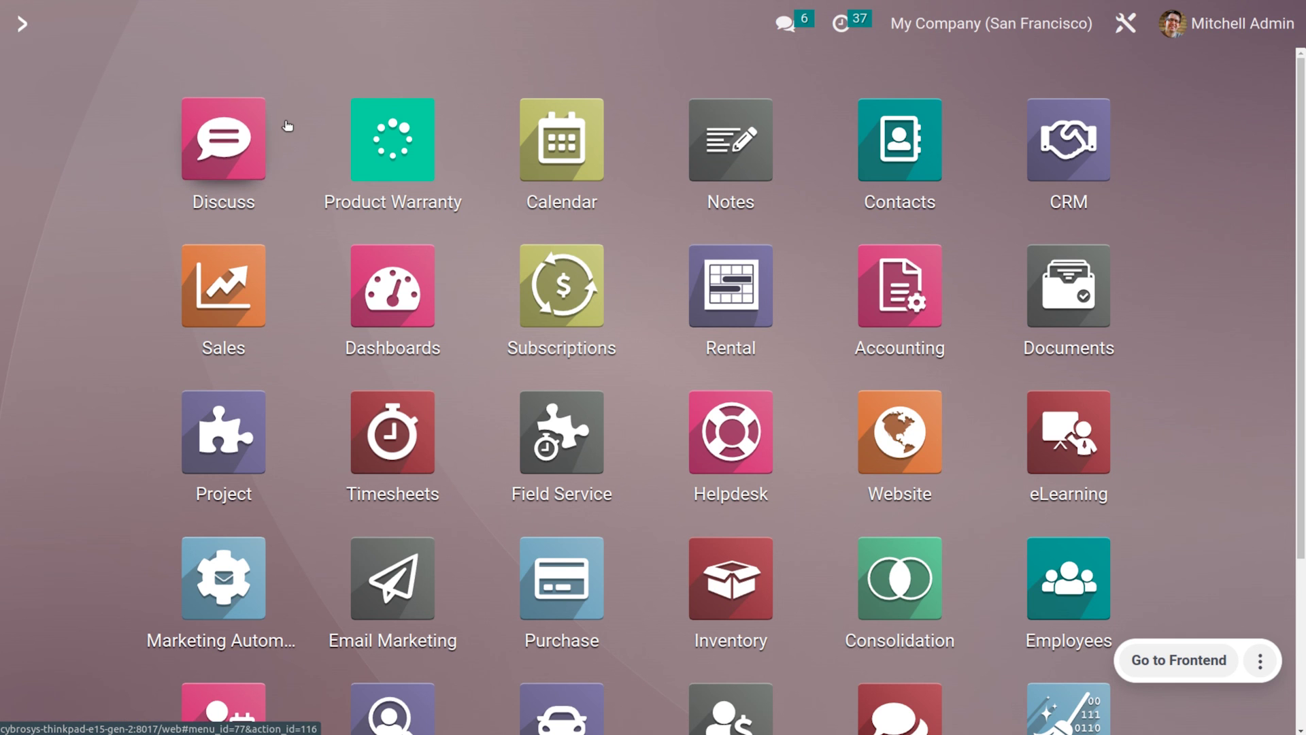
Open Helpdesk's All Tickets list and scroll down to the new 'mic not working' ticket
text(h)
key(Return)
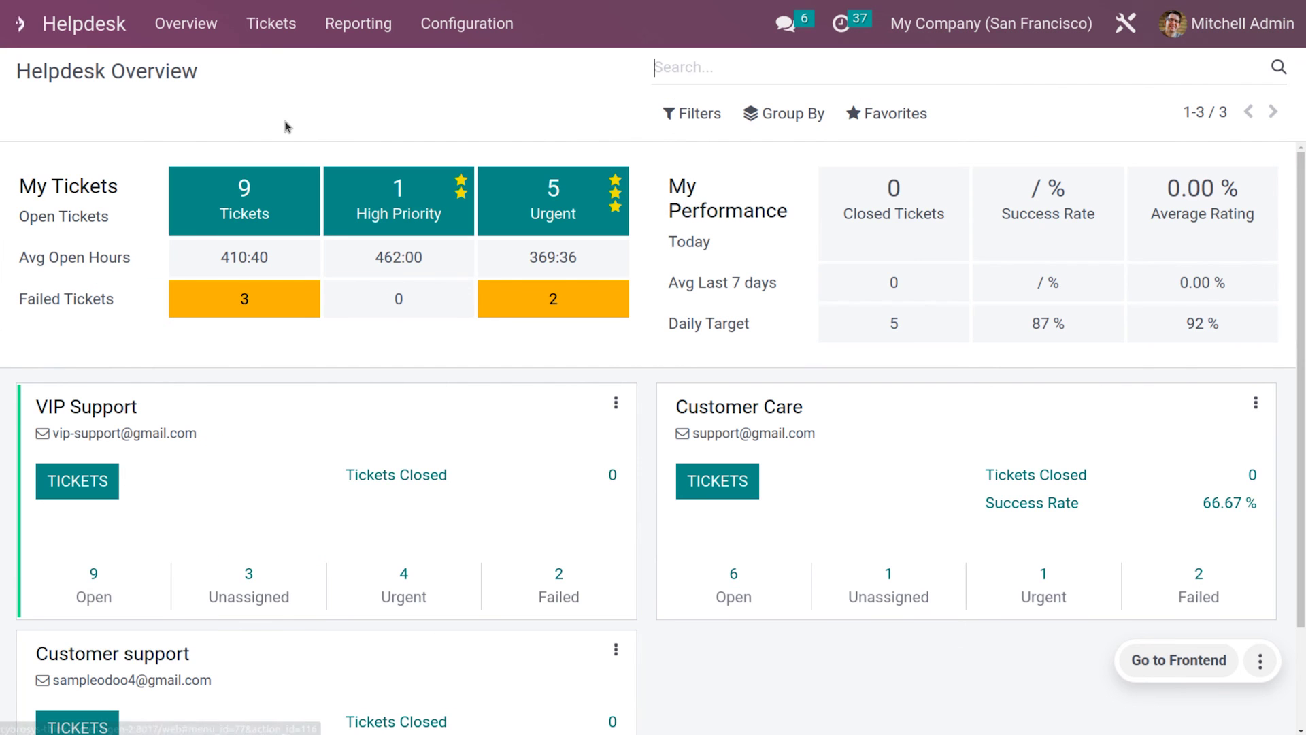
scroll(314, 471, down, 2)
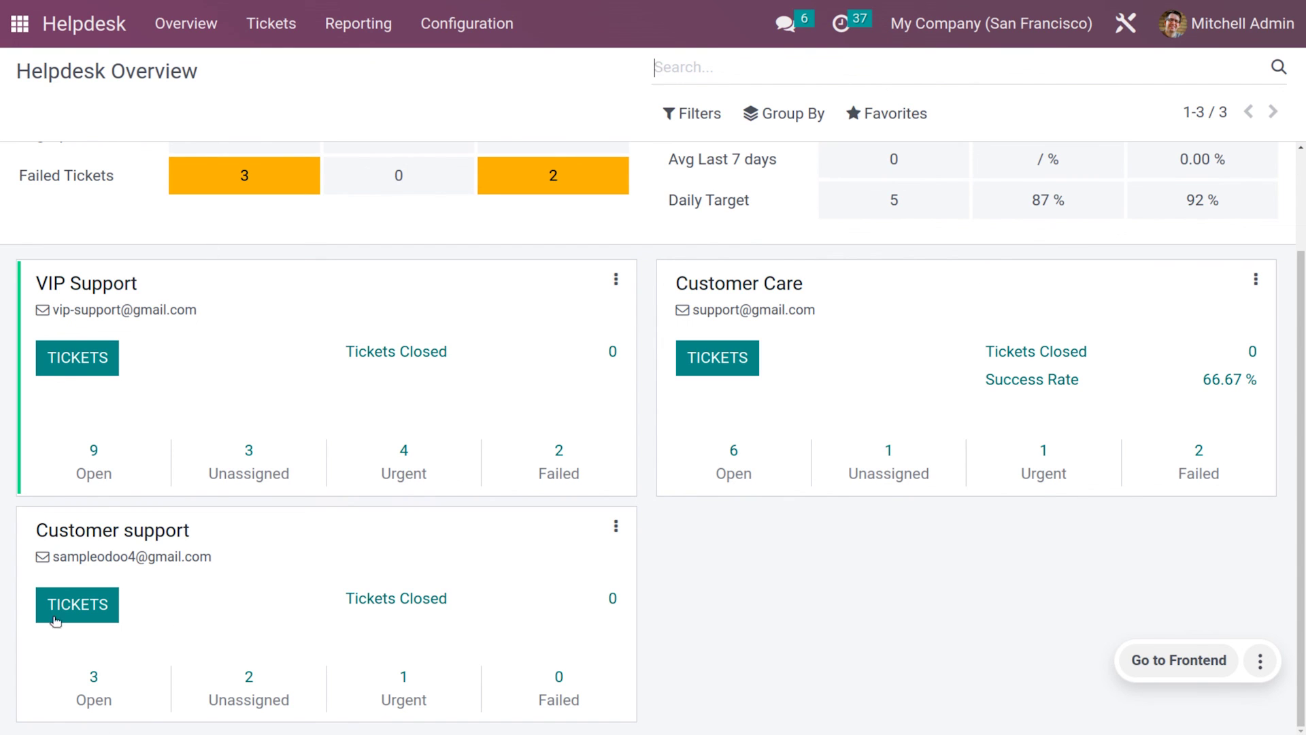
click(458, 20)
mouse_move(289, 12)
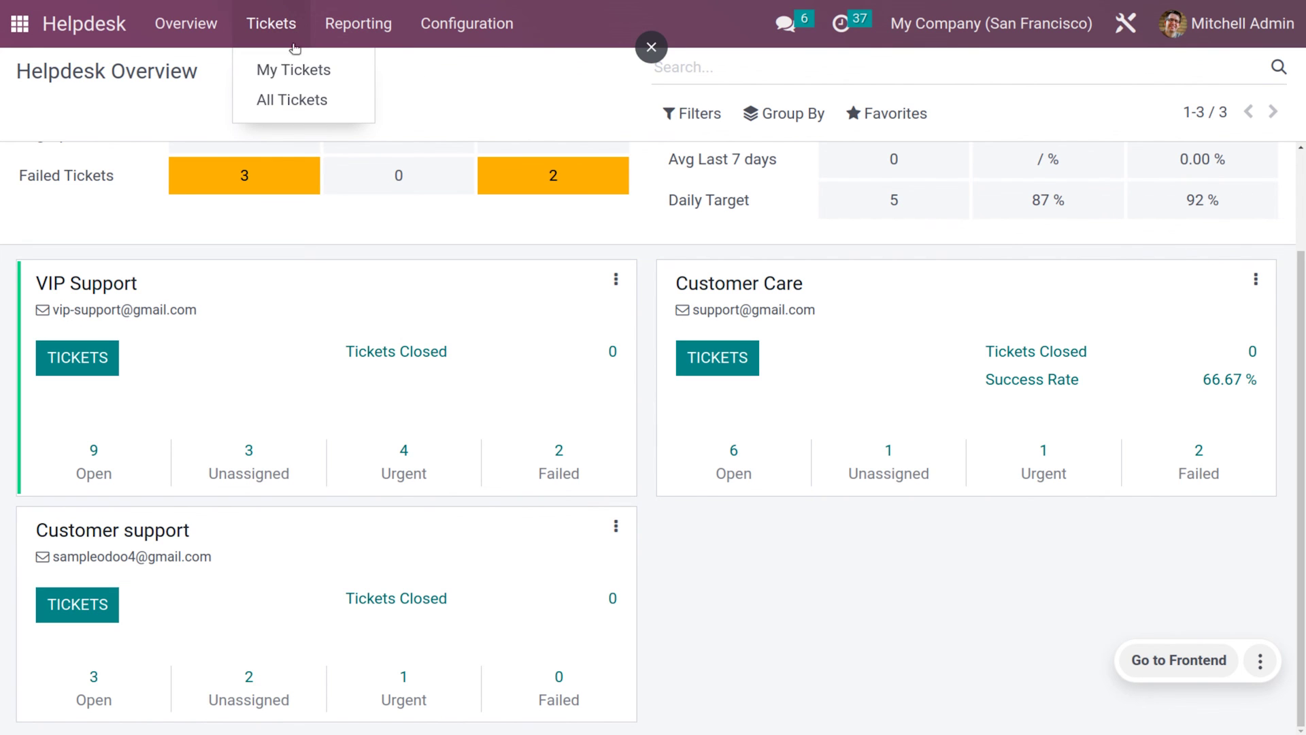
click(302, 100)
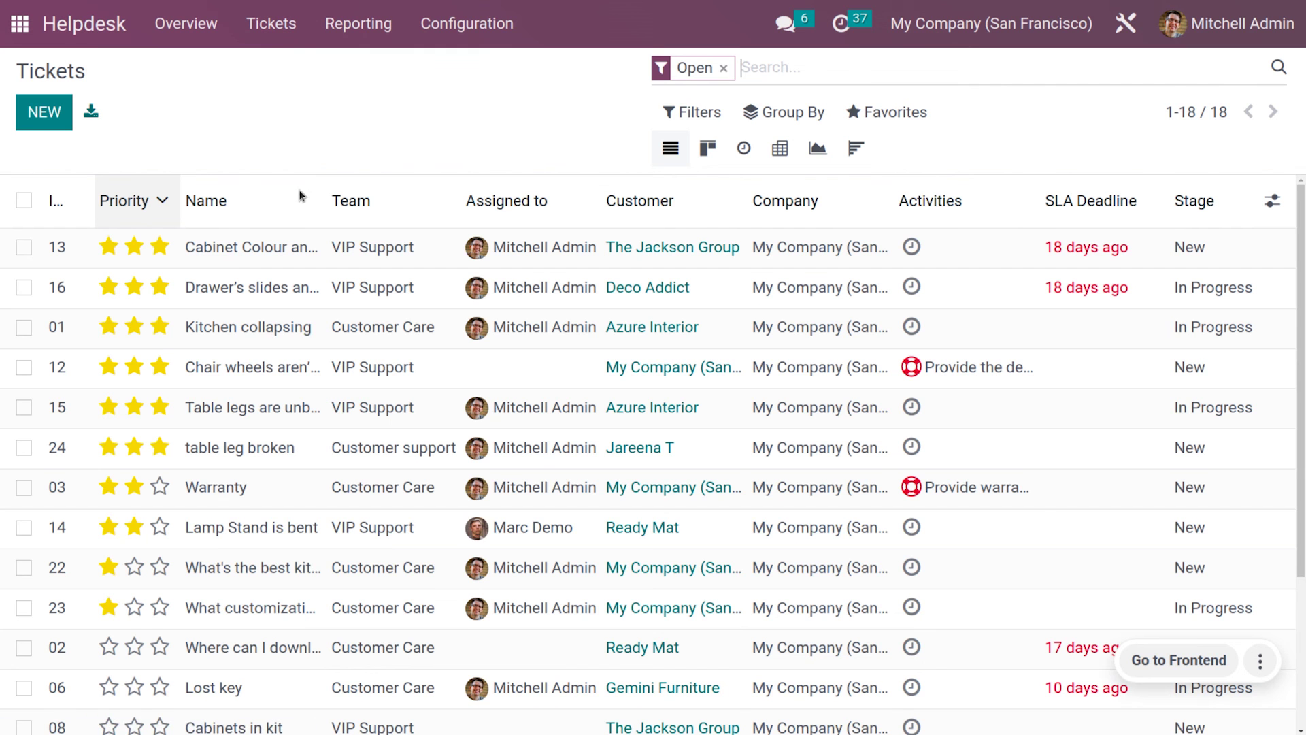
scroll(438, 572, down, 3)
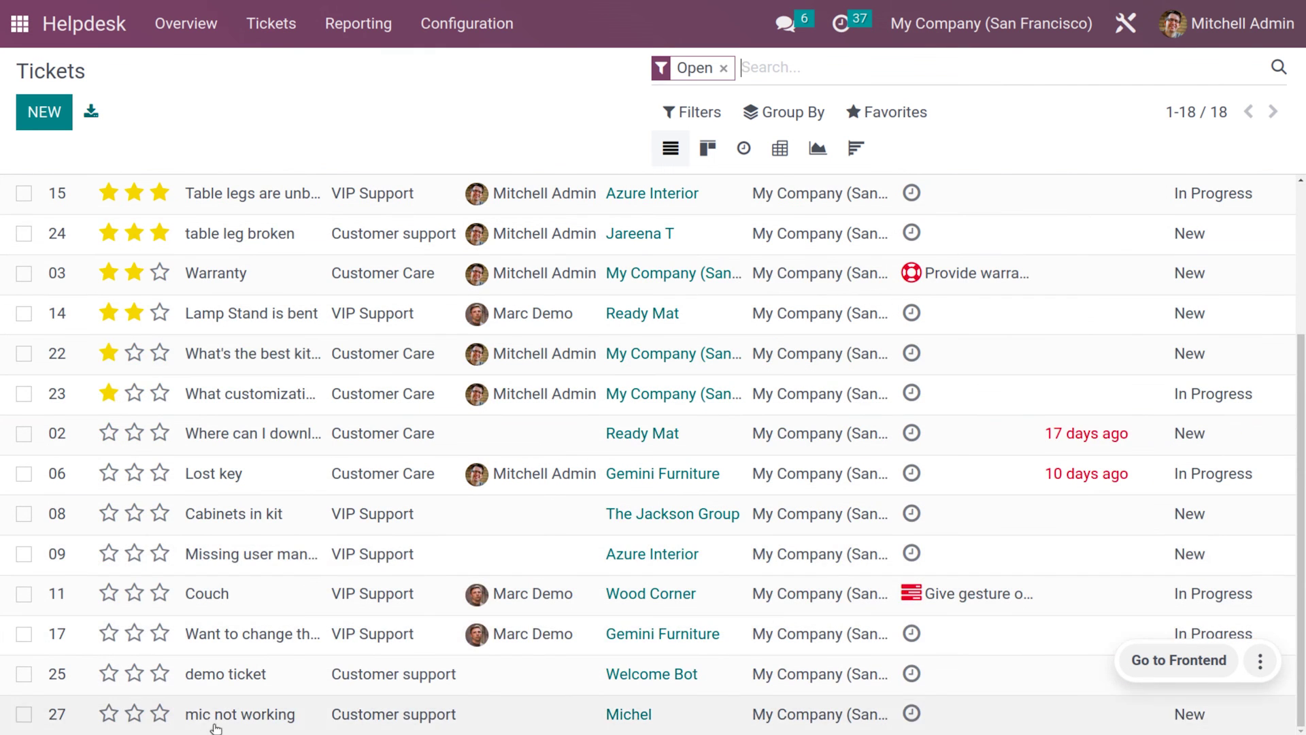